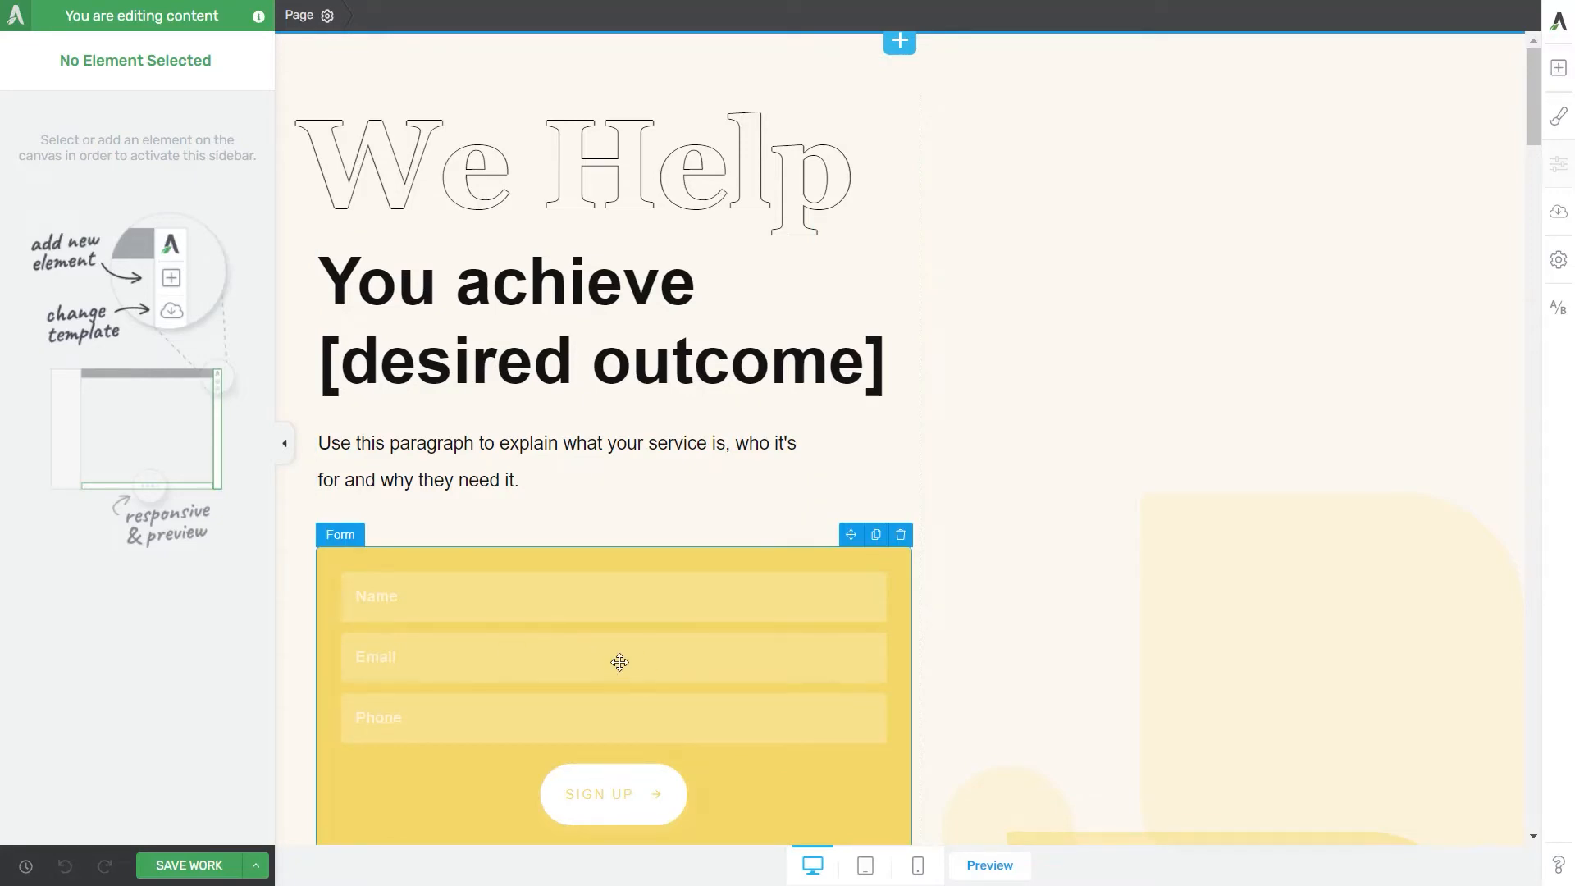
Step: Look over the landing page and create a new A/B test for it
scroll(845, 619, down, 15)
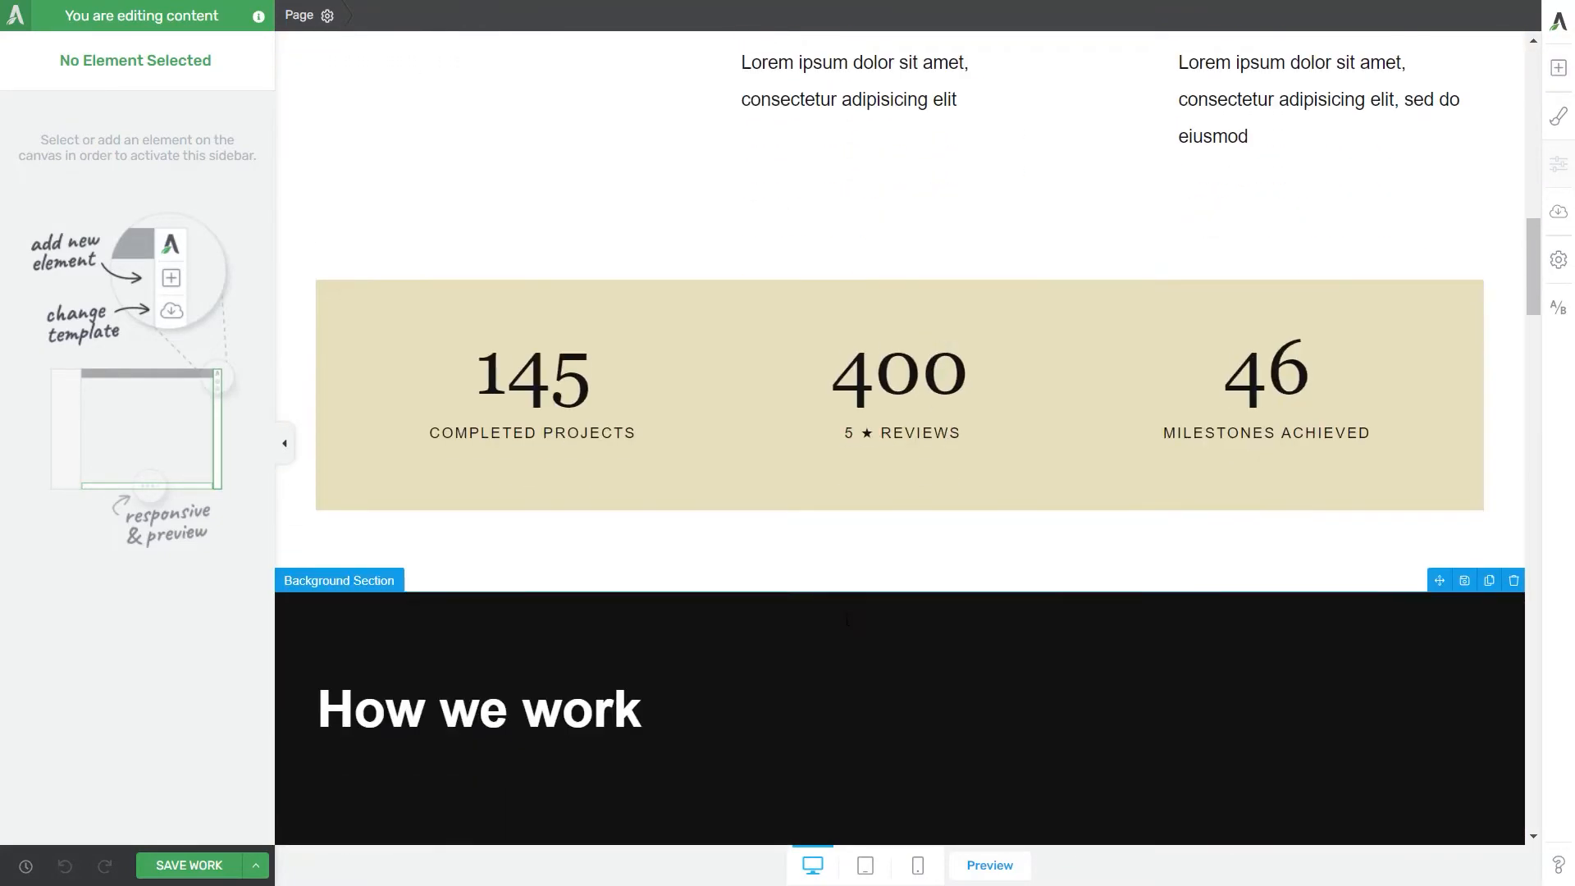
scroll(847, 620, down, 6)
scroll(845, 620, up, 1)
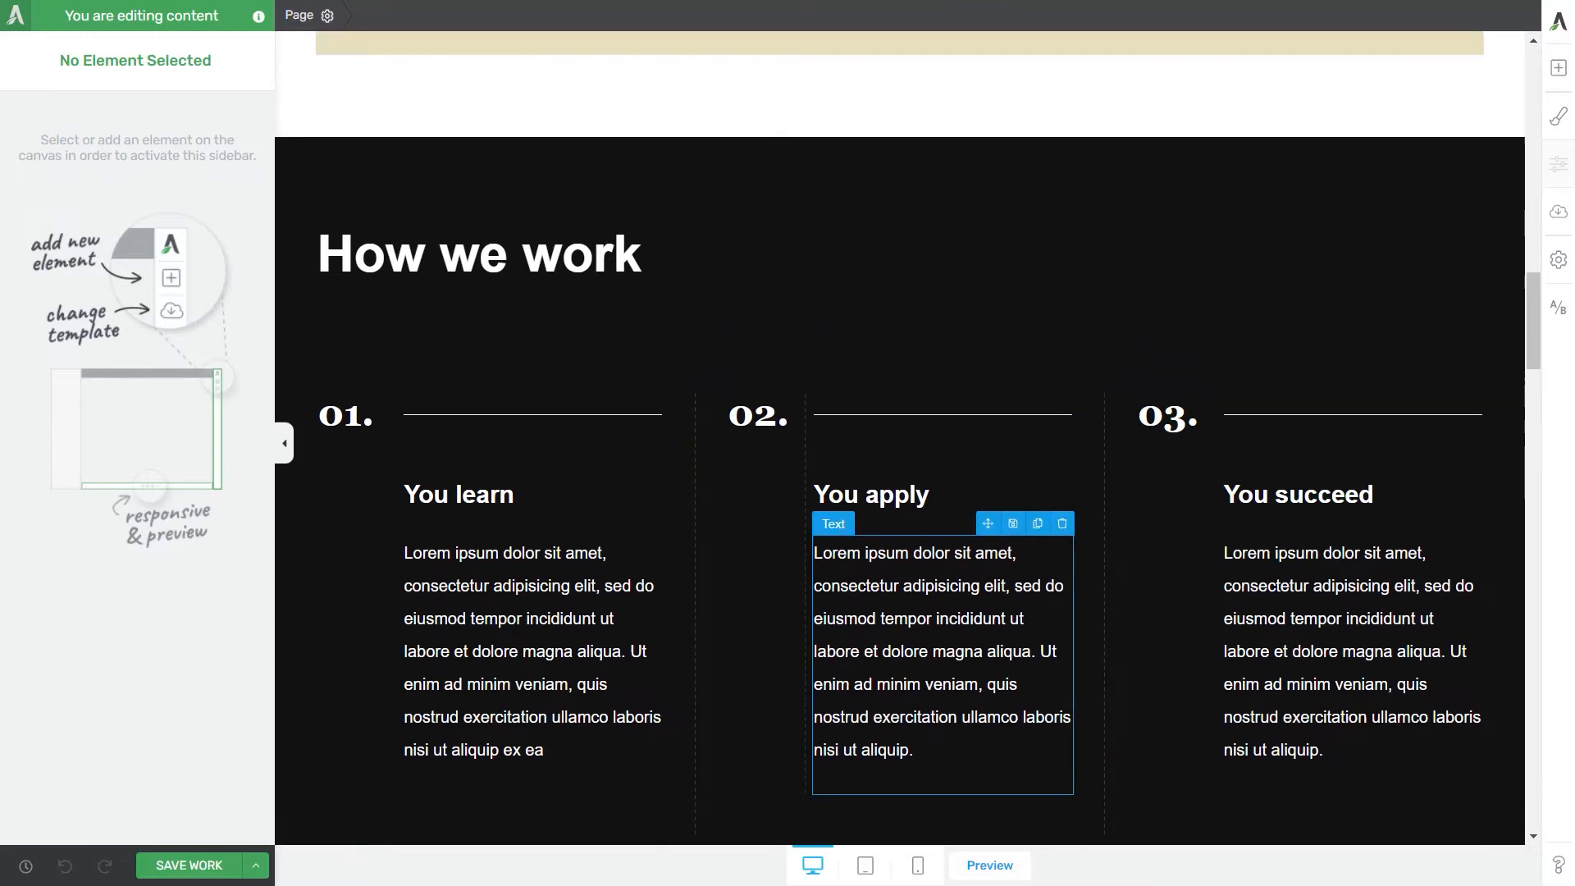
scroll(845, 619, up, 12)
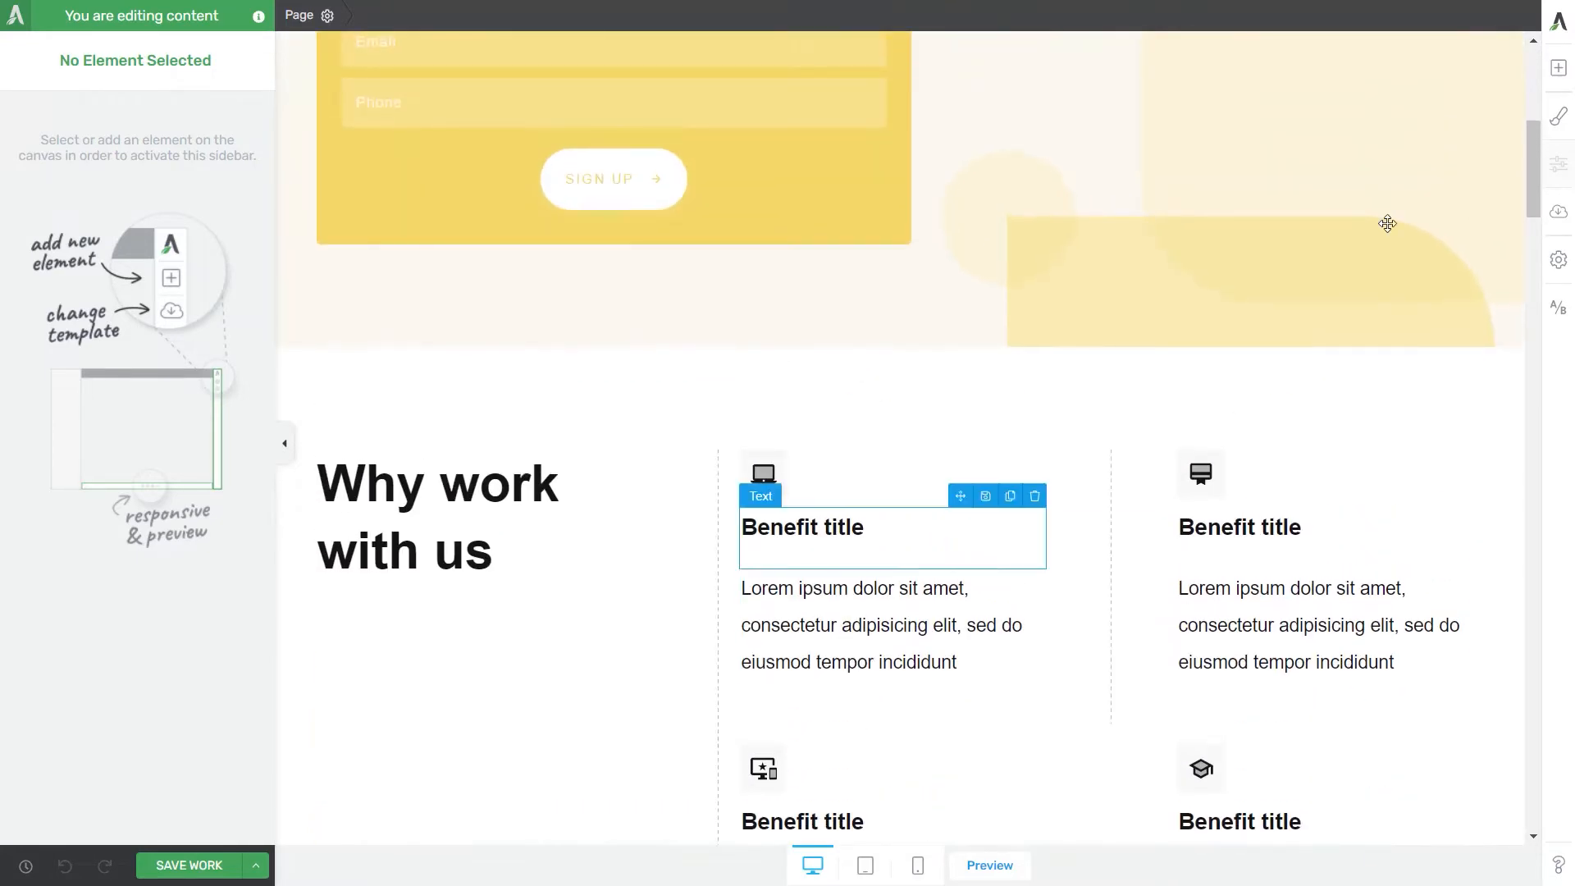
drag(1533, 155, 1528, 85)
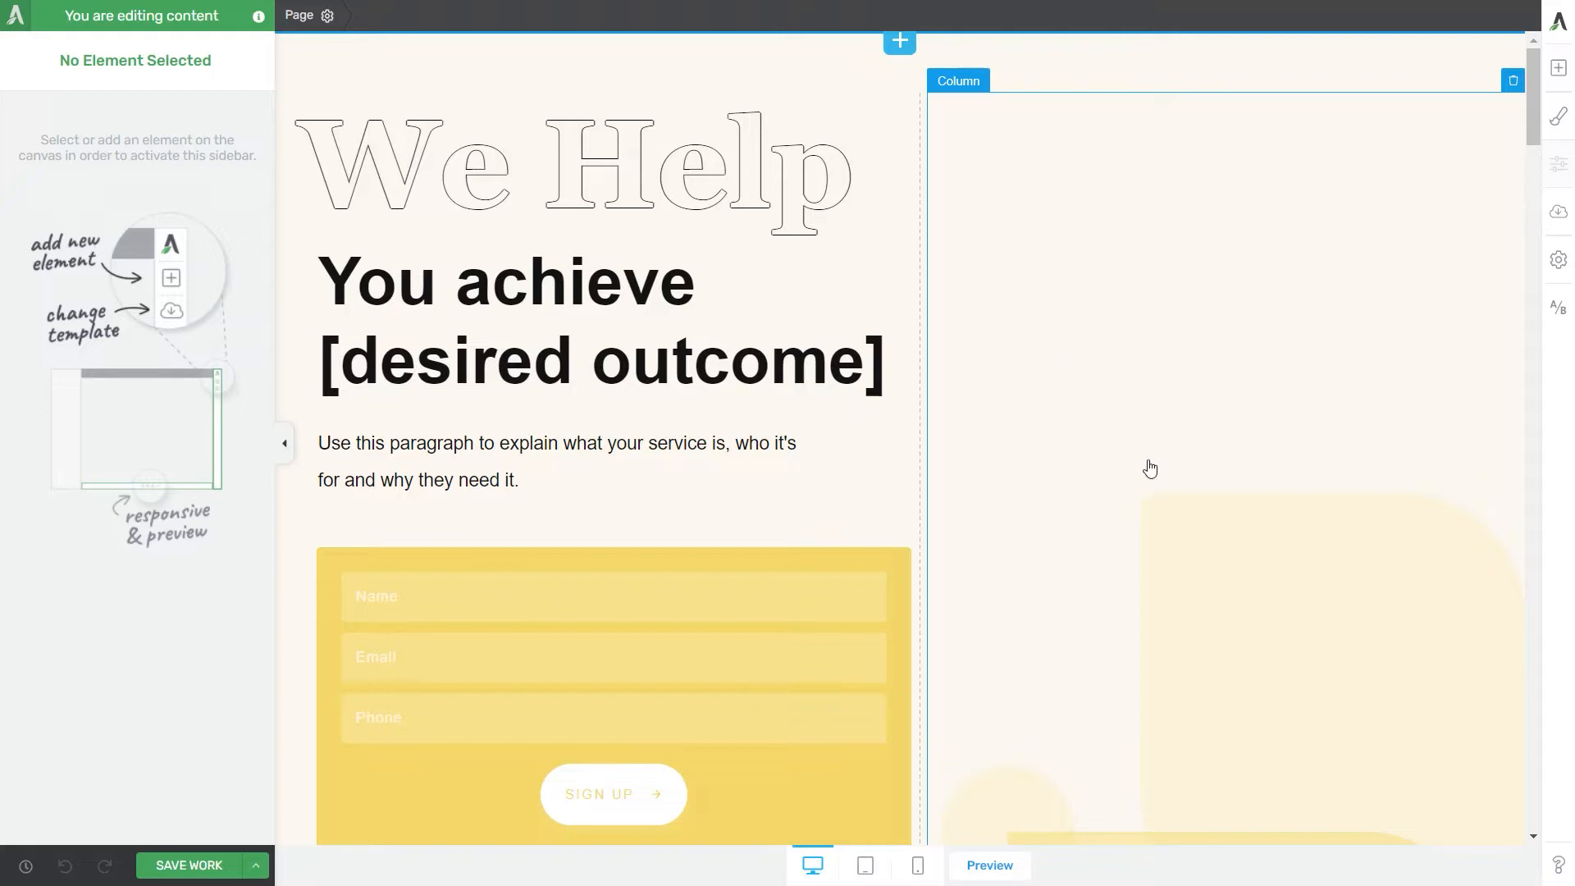
click(1559, 313)
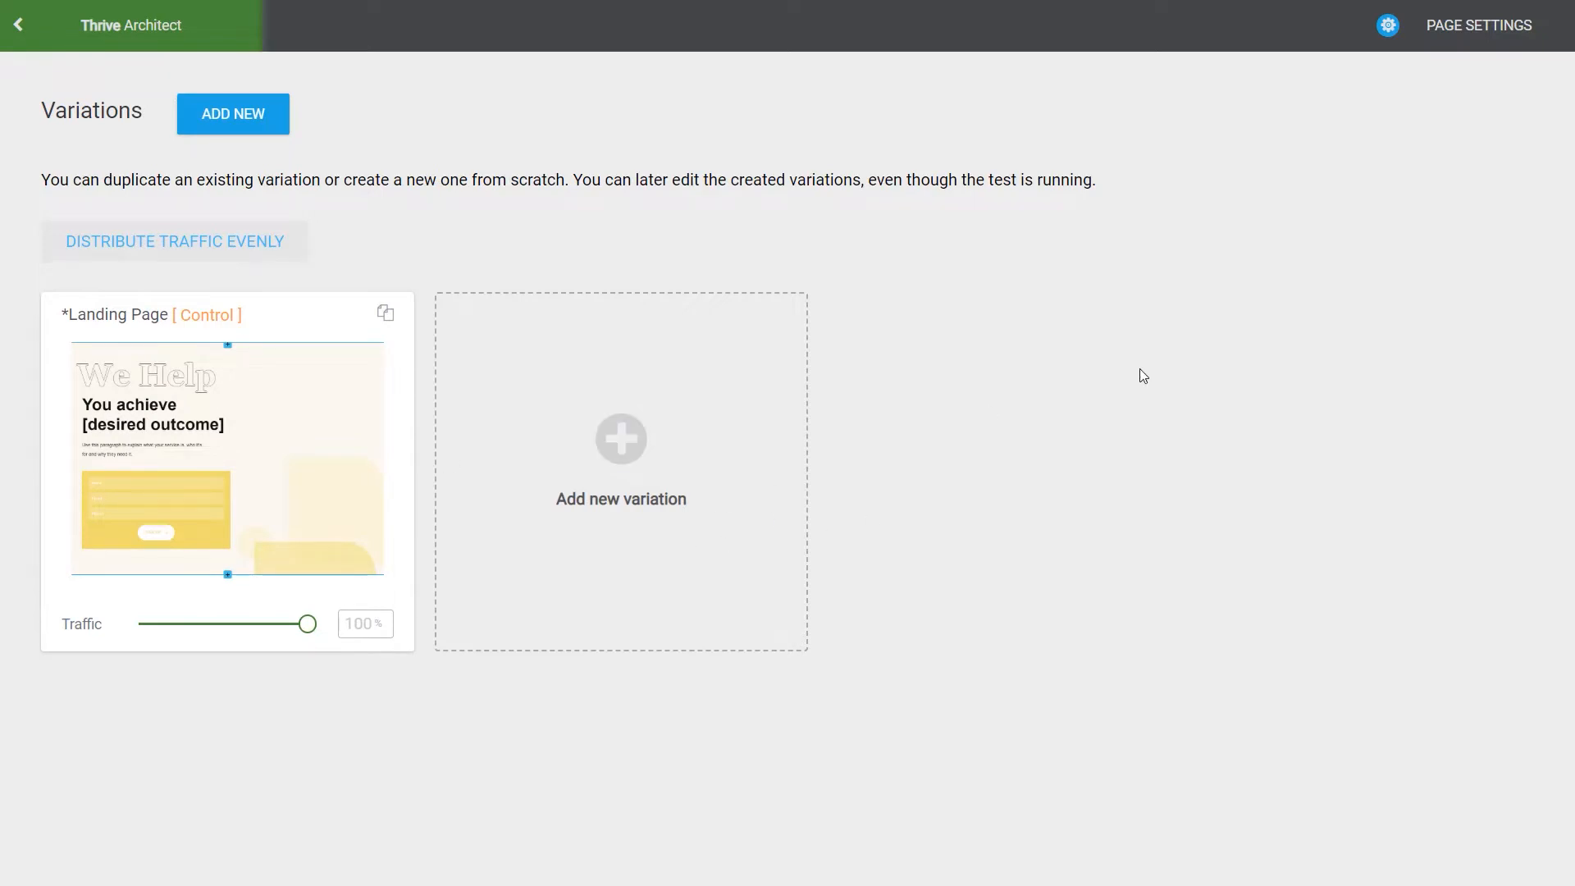
Step: Add a new blank variation to the test and delete it again
click(640, 465)
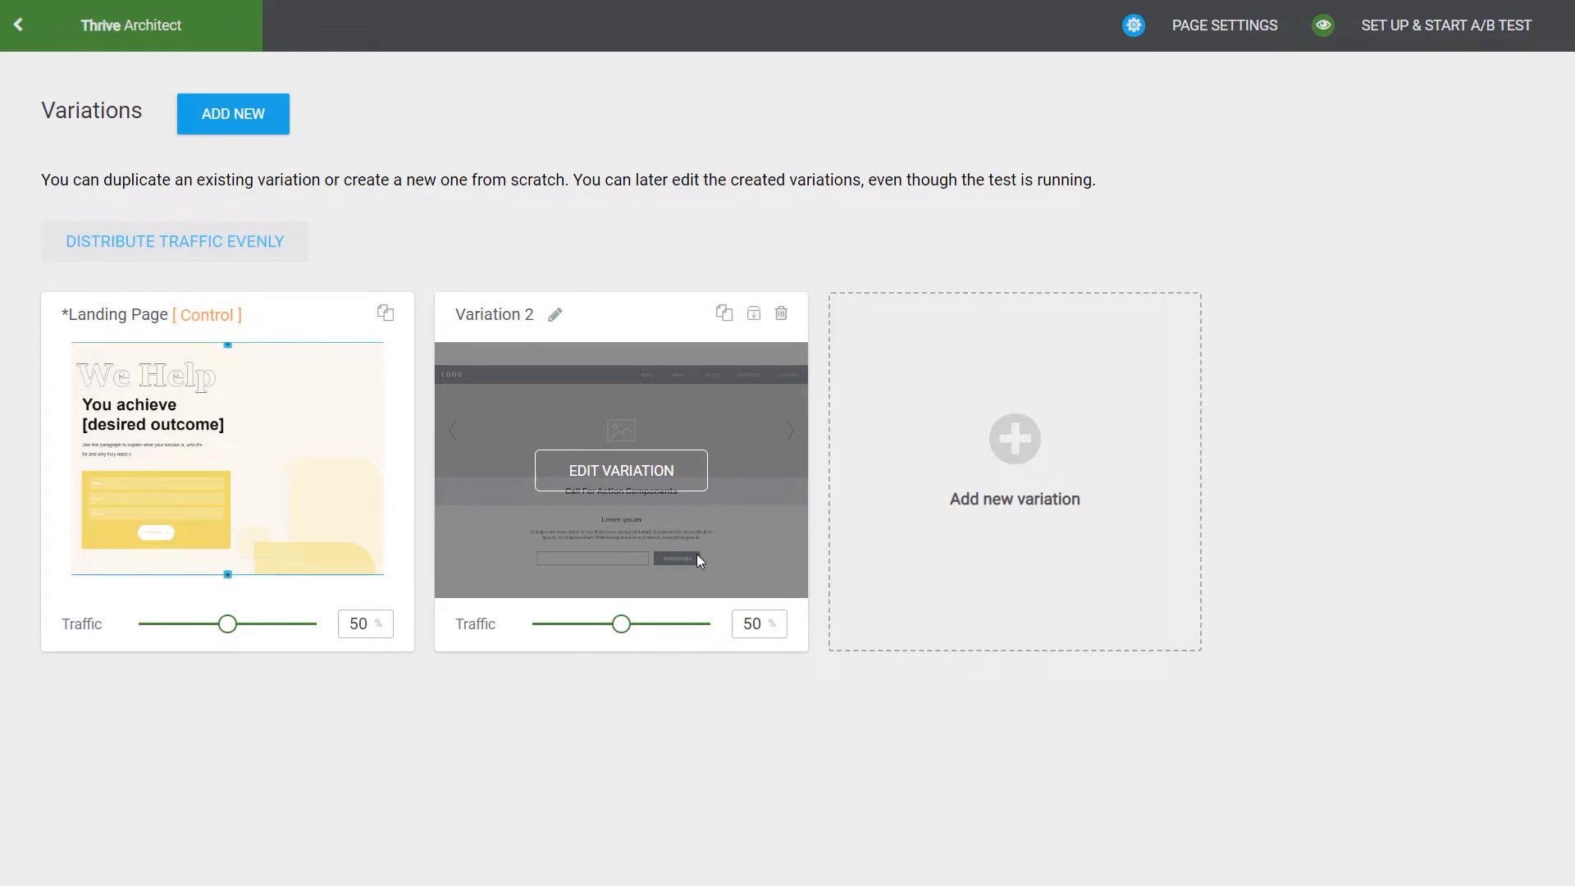
click(781, 314)
click(927, 297)
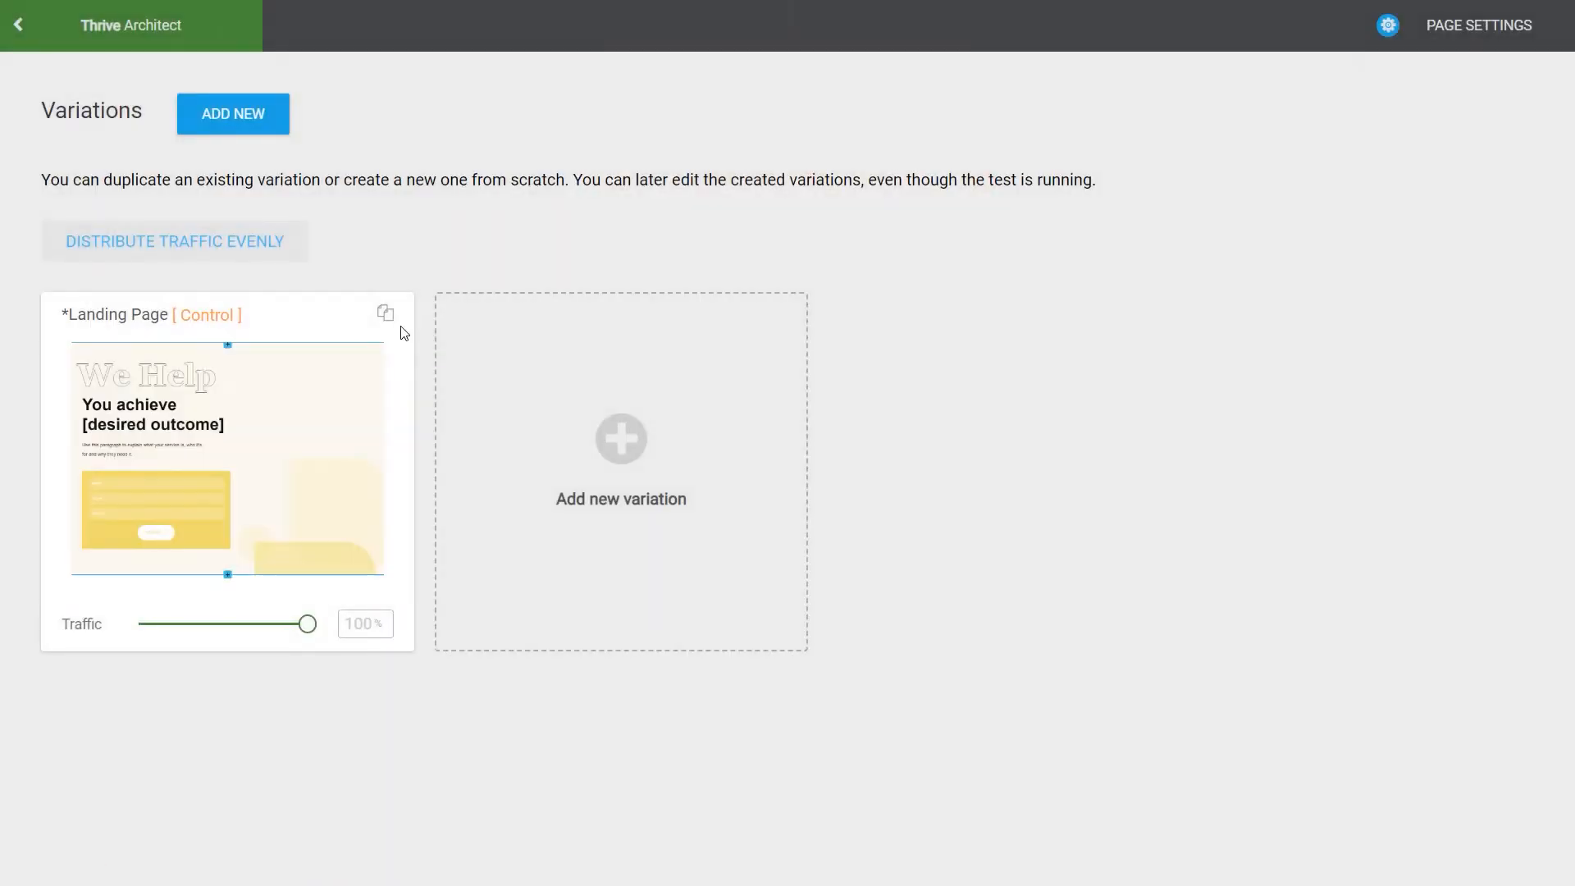
Step: Duplicate the Landing Page control, name the copy "Variation 1" and open it for editing
click(385, 313)
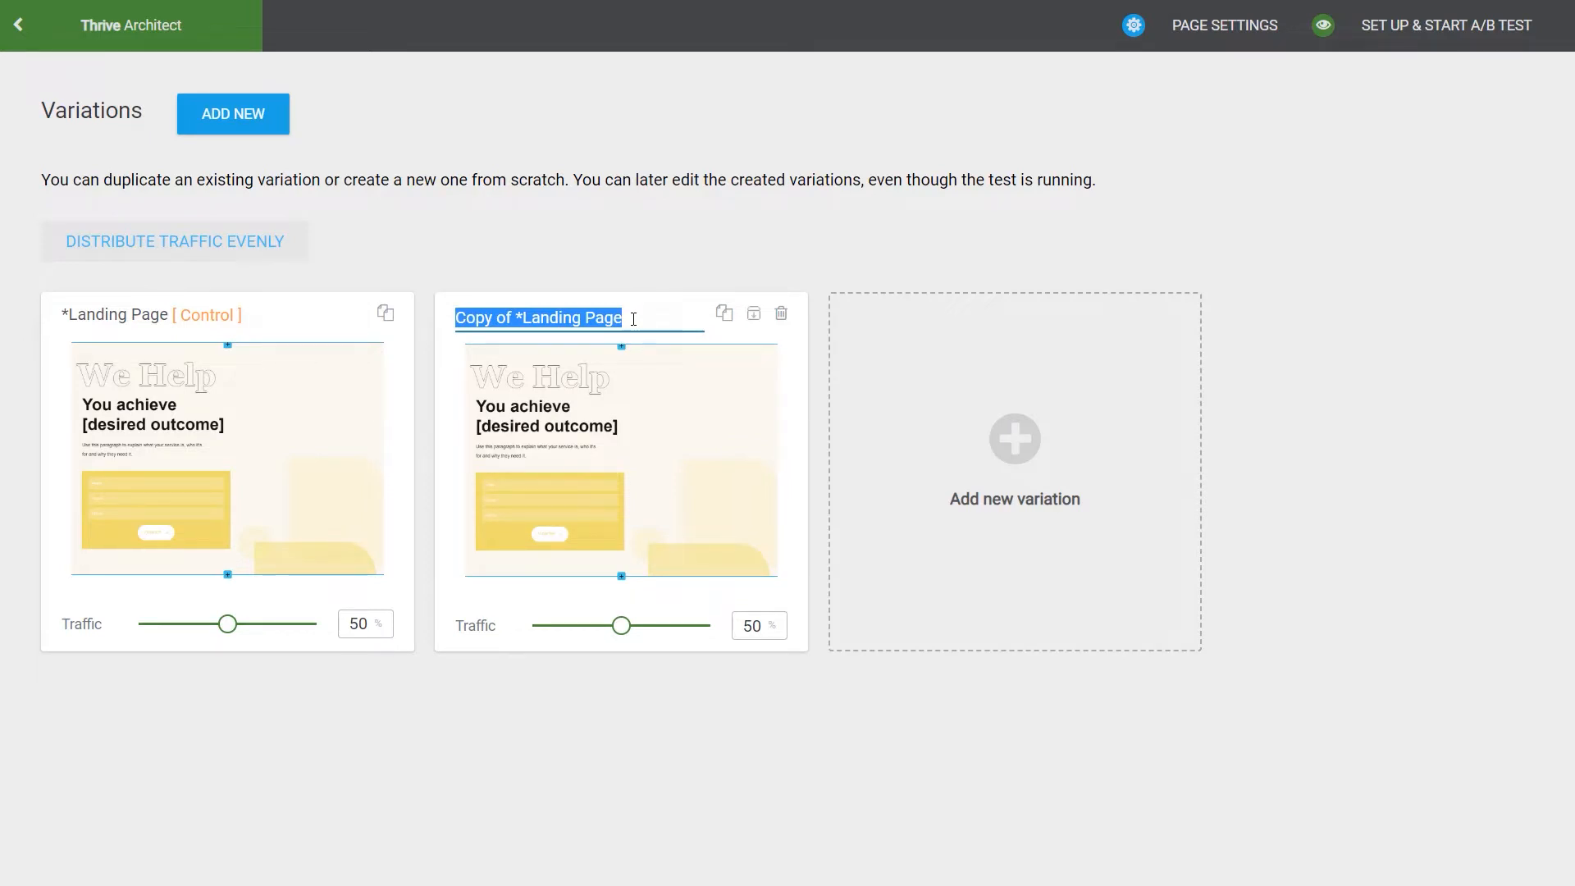
mouse_move(643, 495)
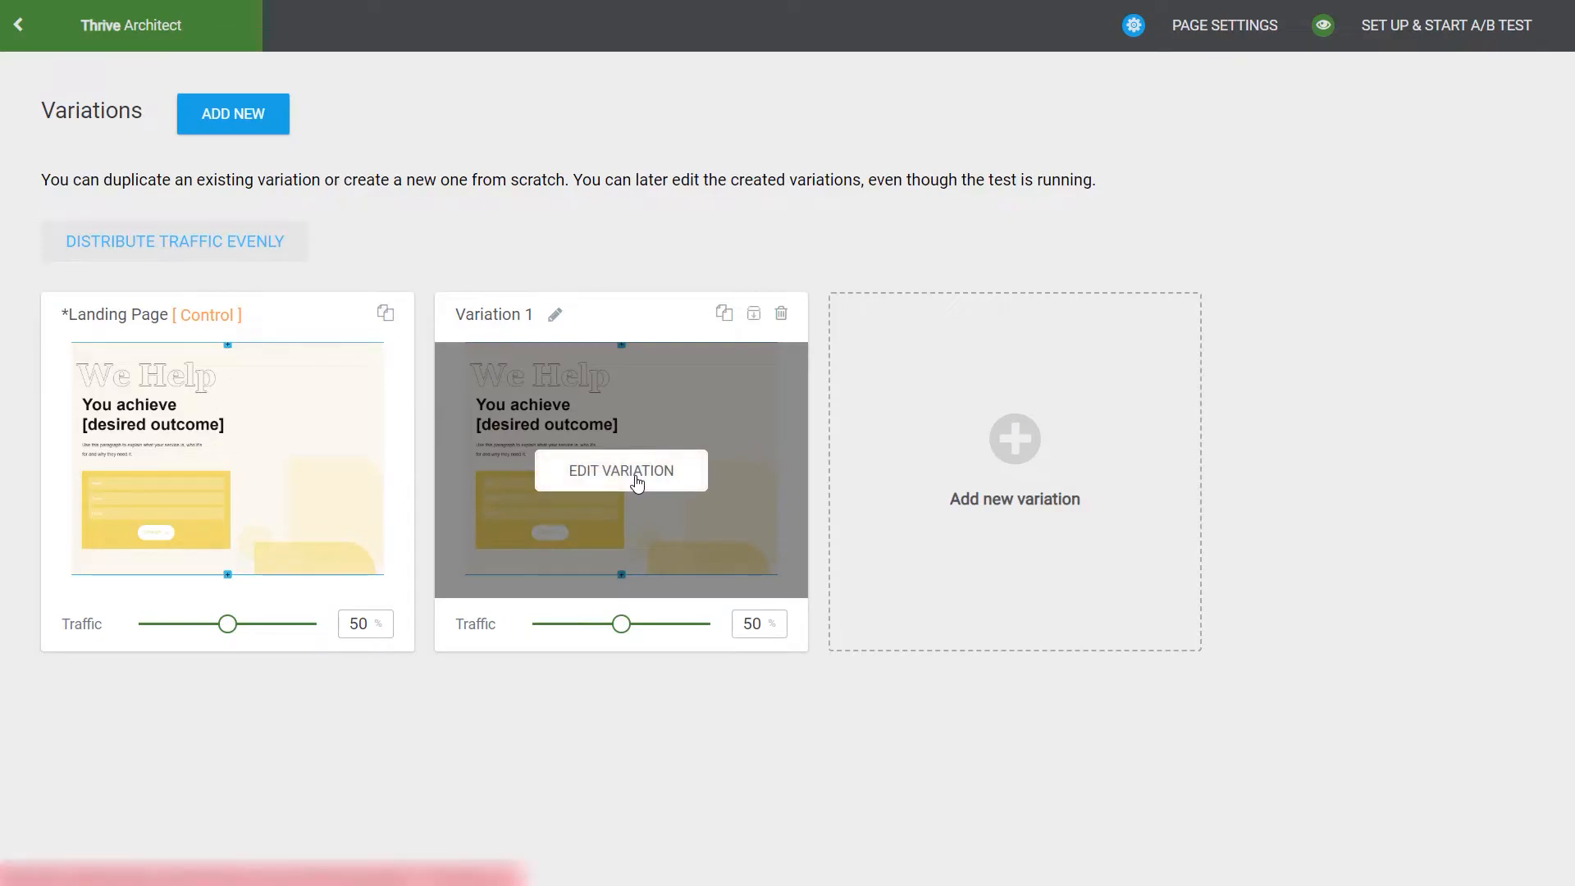
click(638, 482)
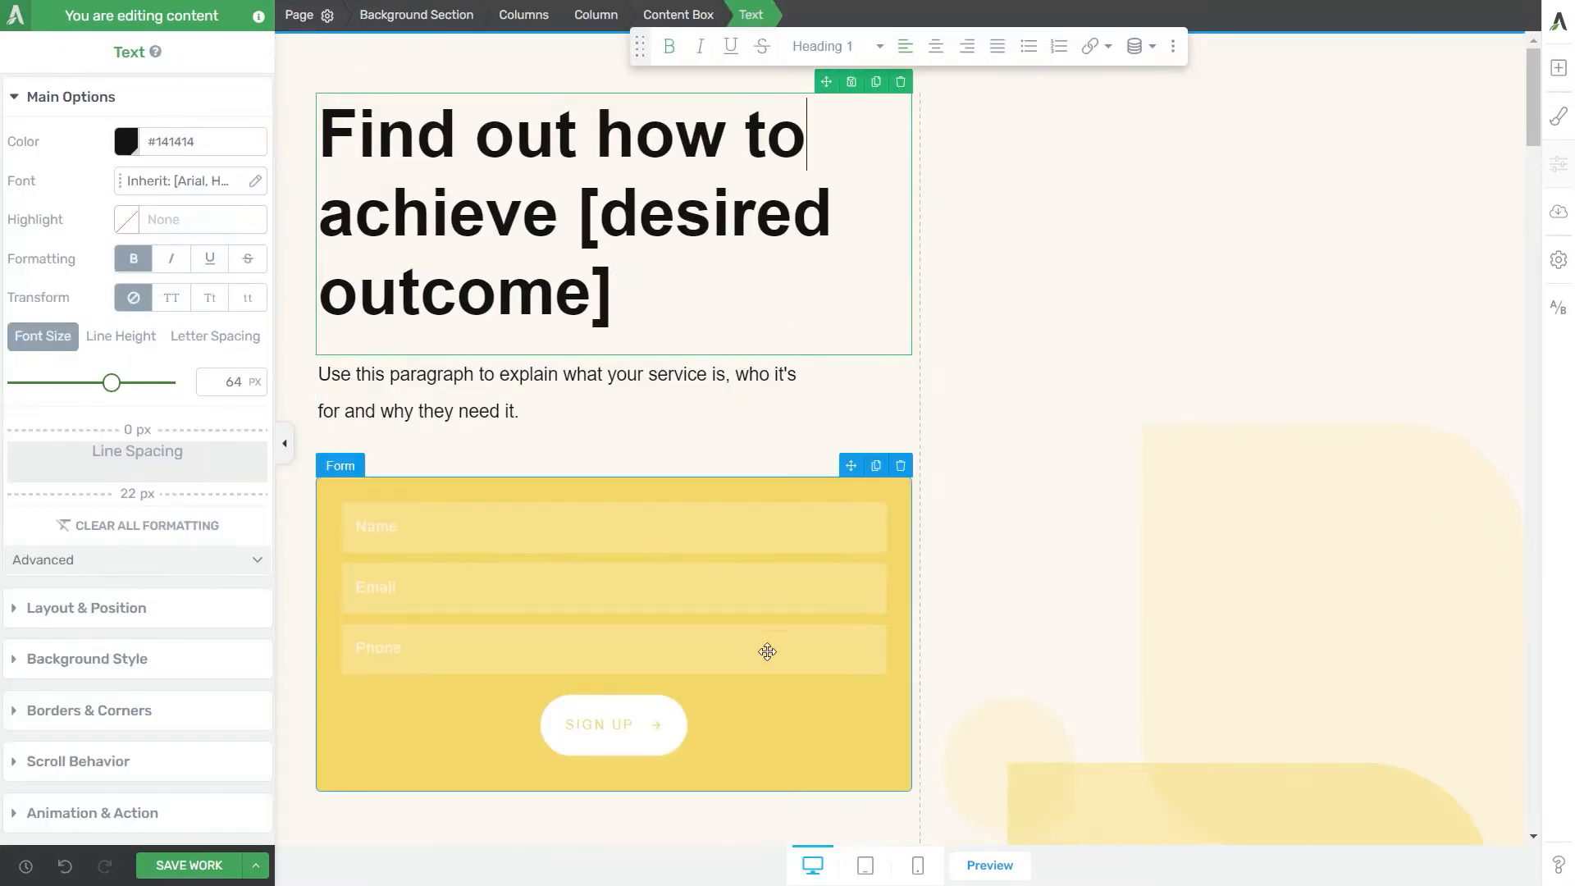
Step: Change the sign-up form's color to the Dark Accent Lighter theme color
click(779, 729)
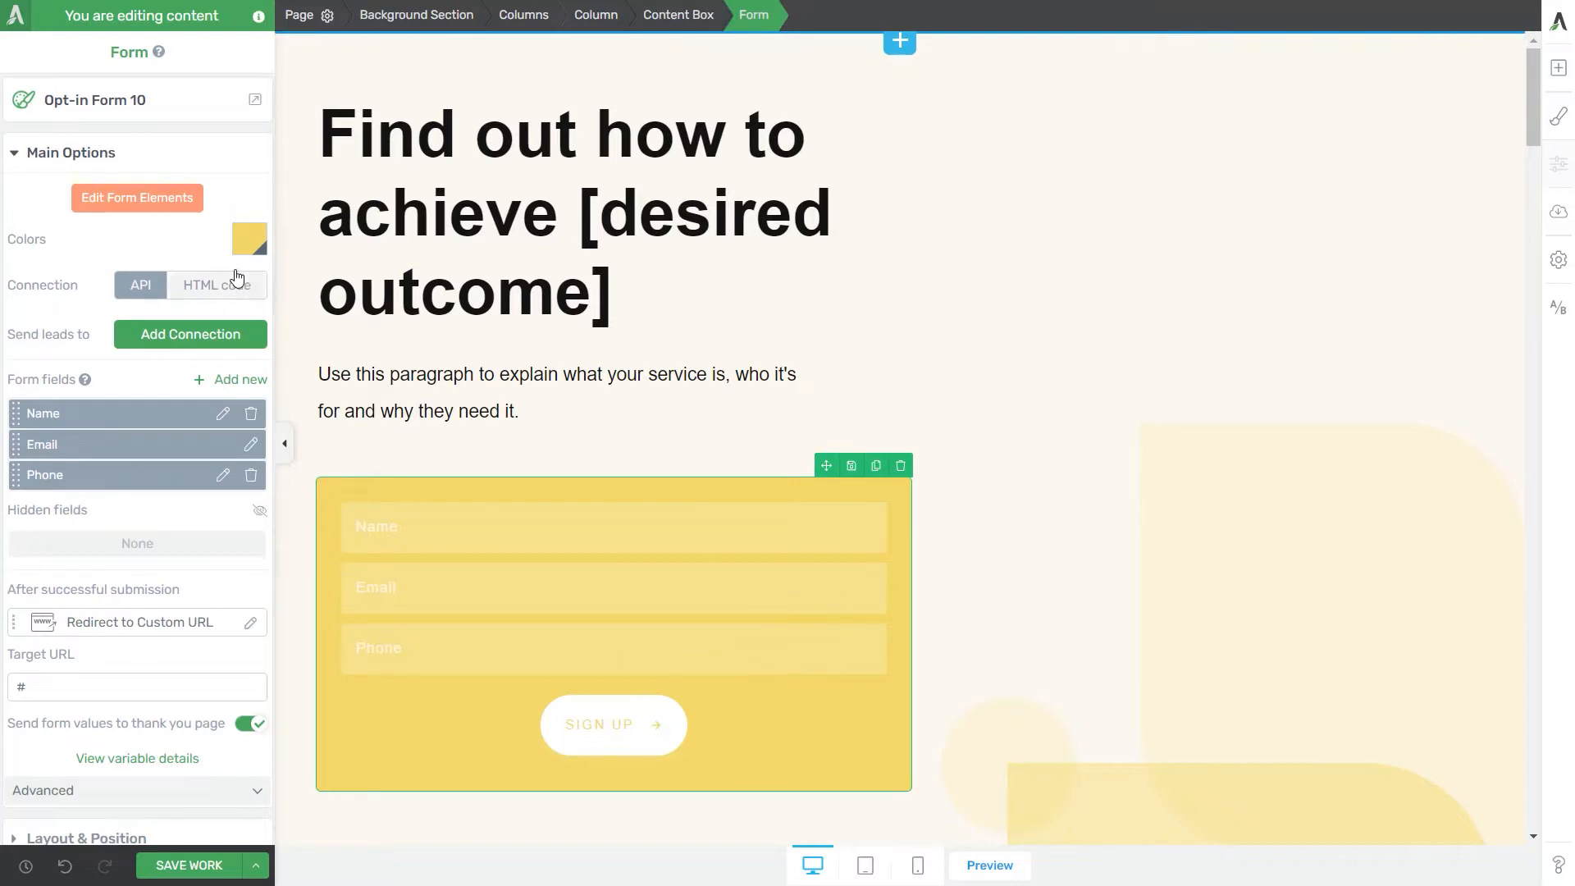
click(251, 241)
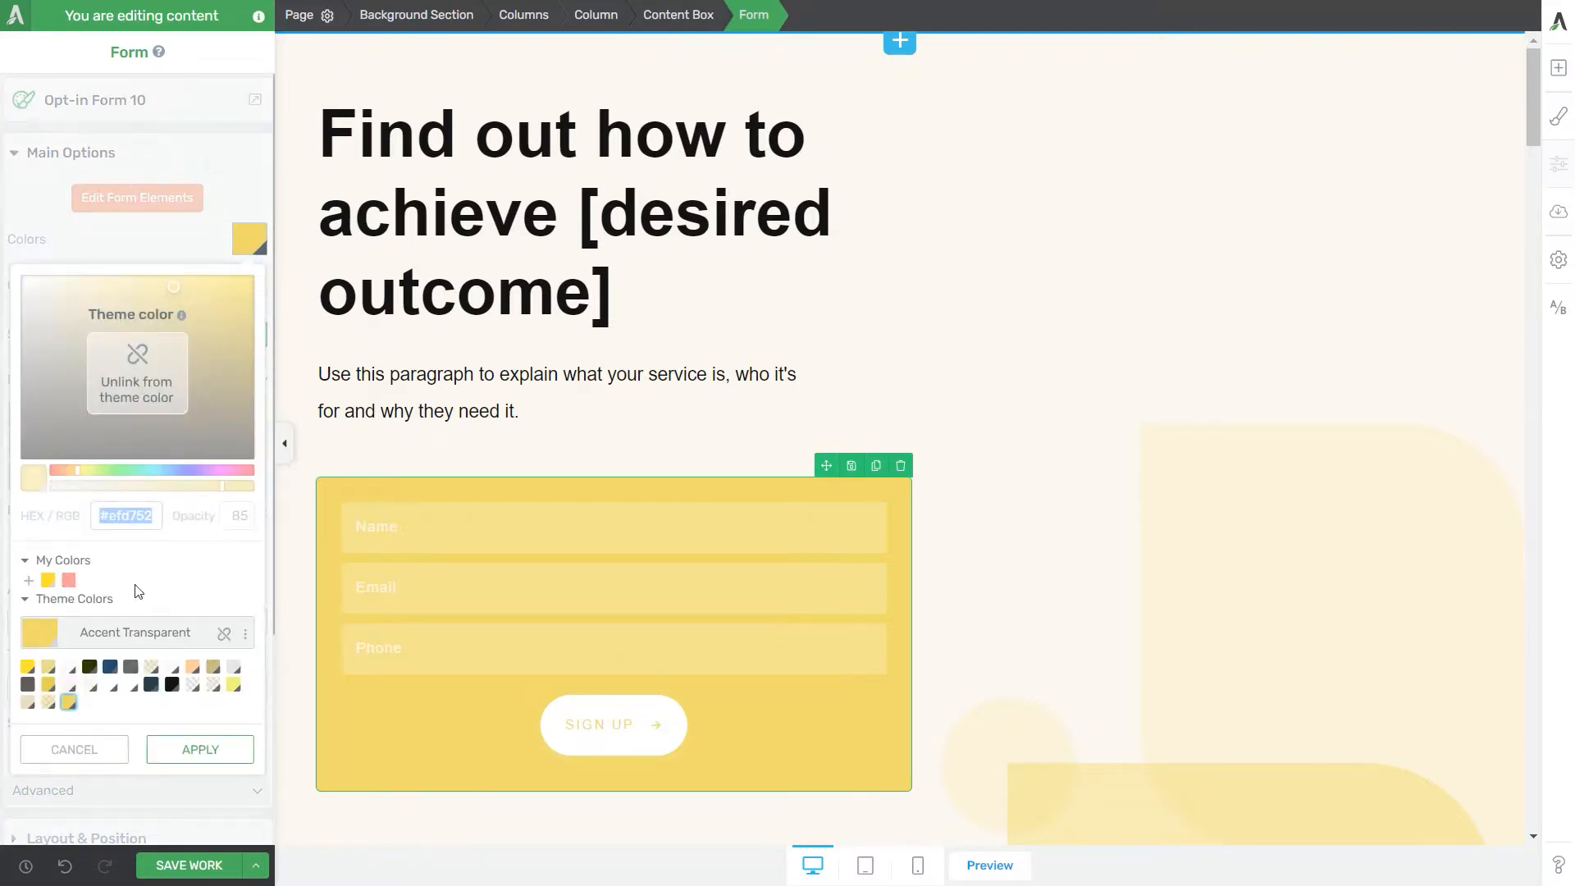
click(28, 684)
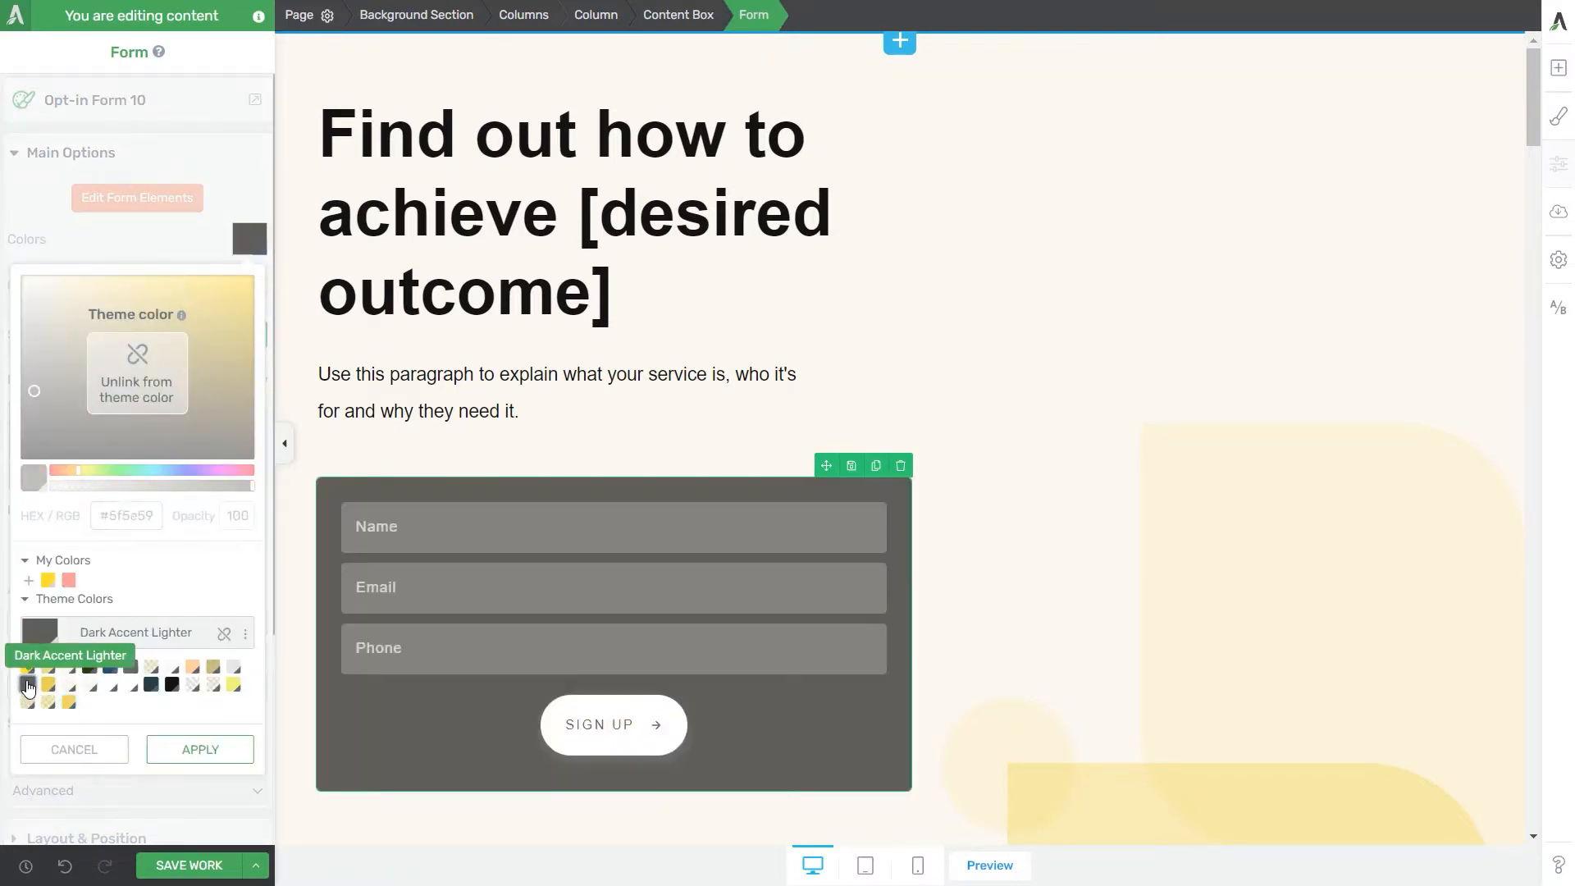
click(198, 750)
Step: Add an ActiveCampaign API connection to the form, using the Hauptkontaktliste mailing list
click(205, 340)
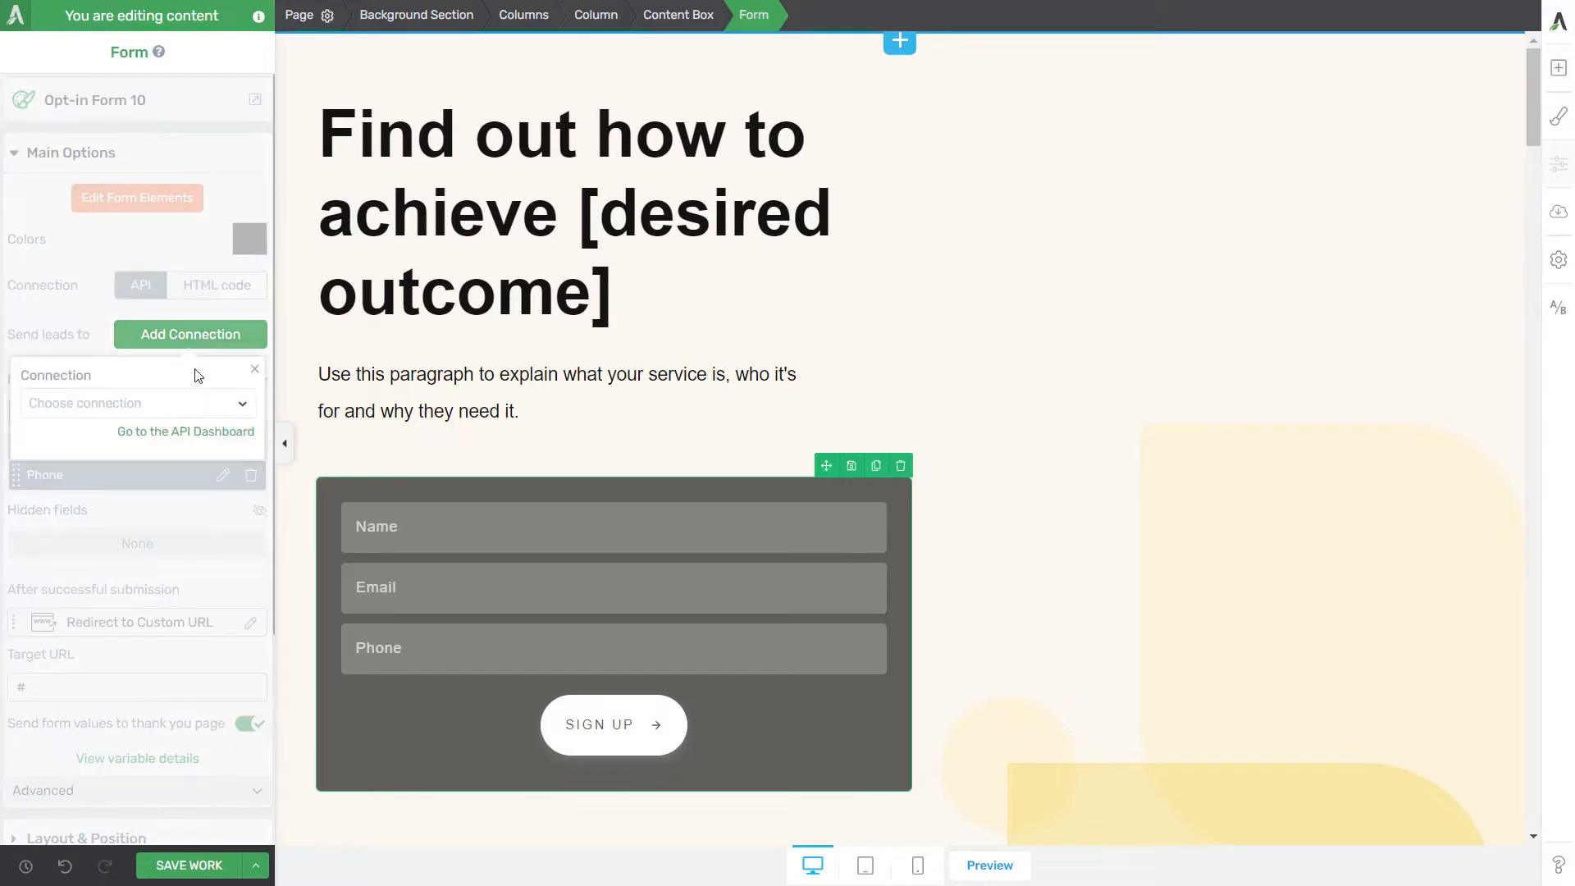
click(189, 404)
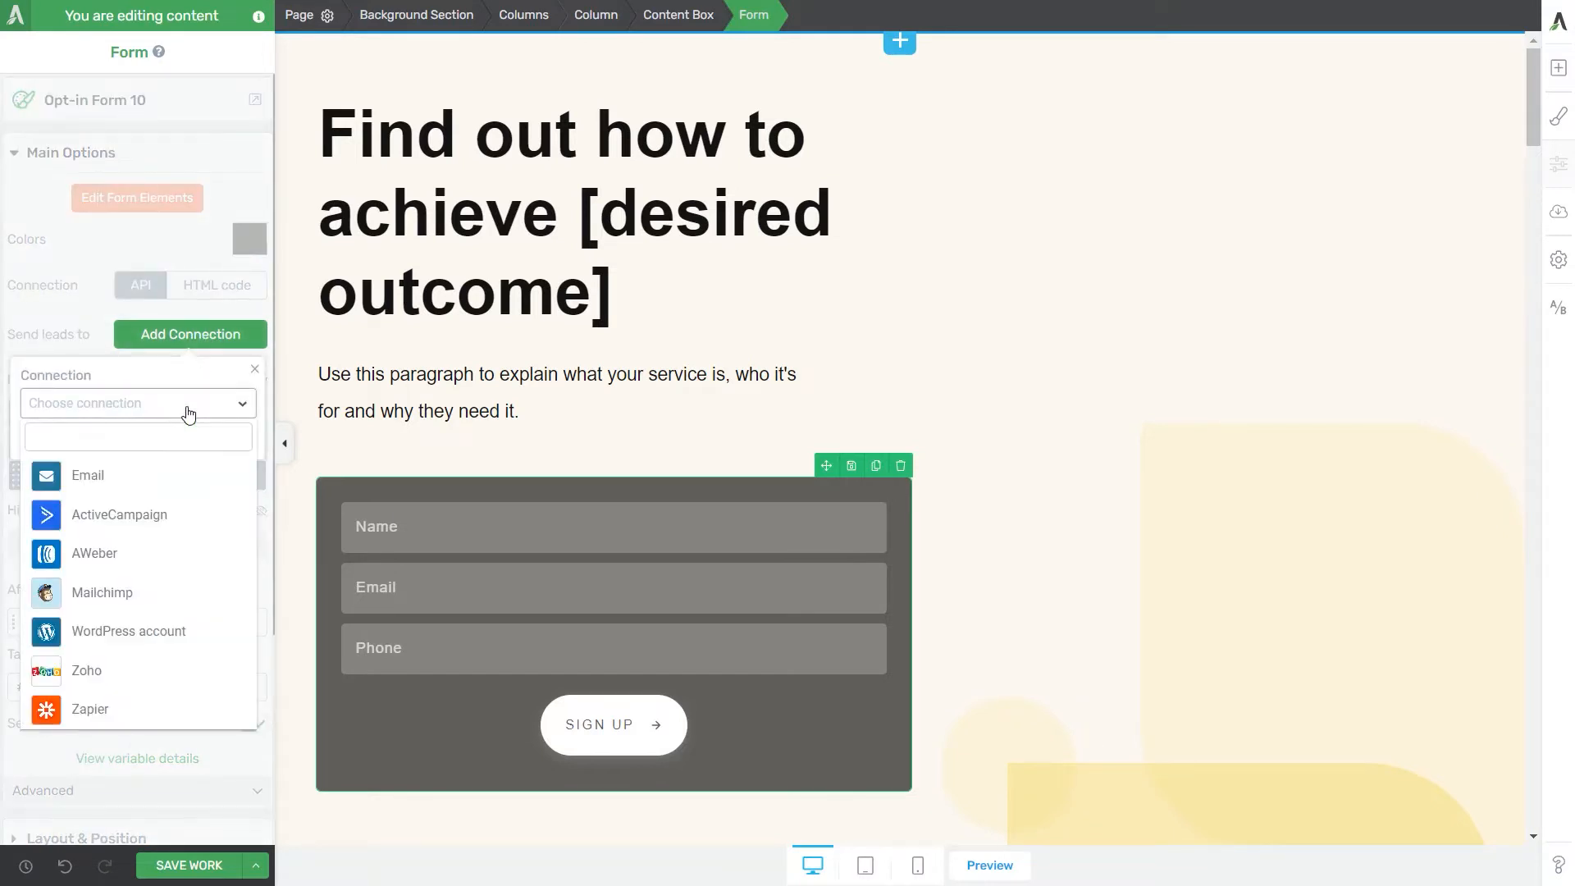
click(174, 528)
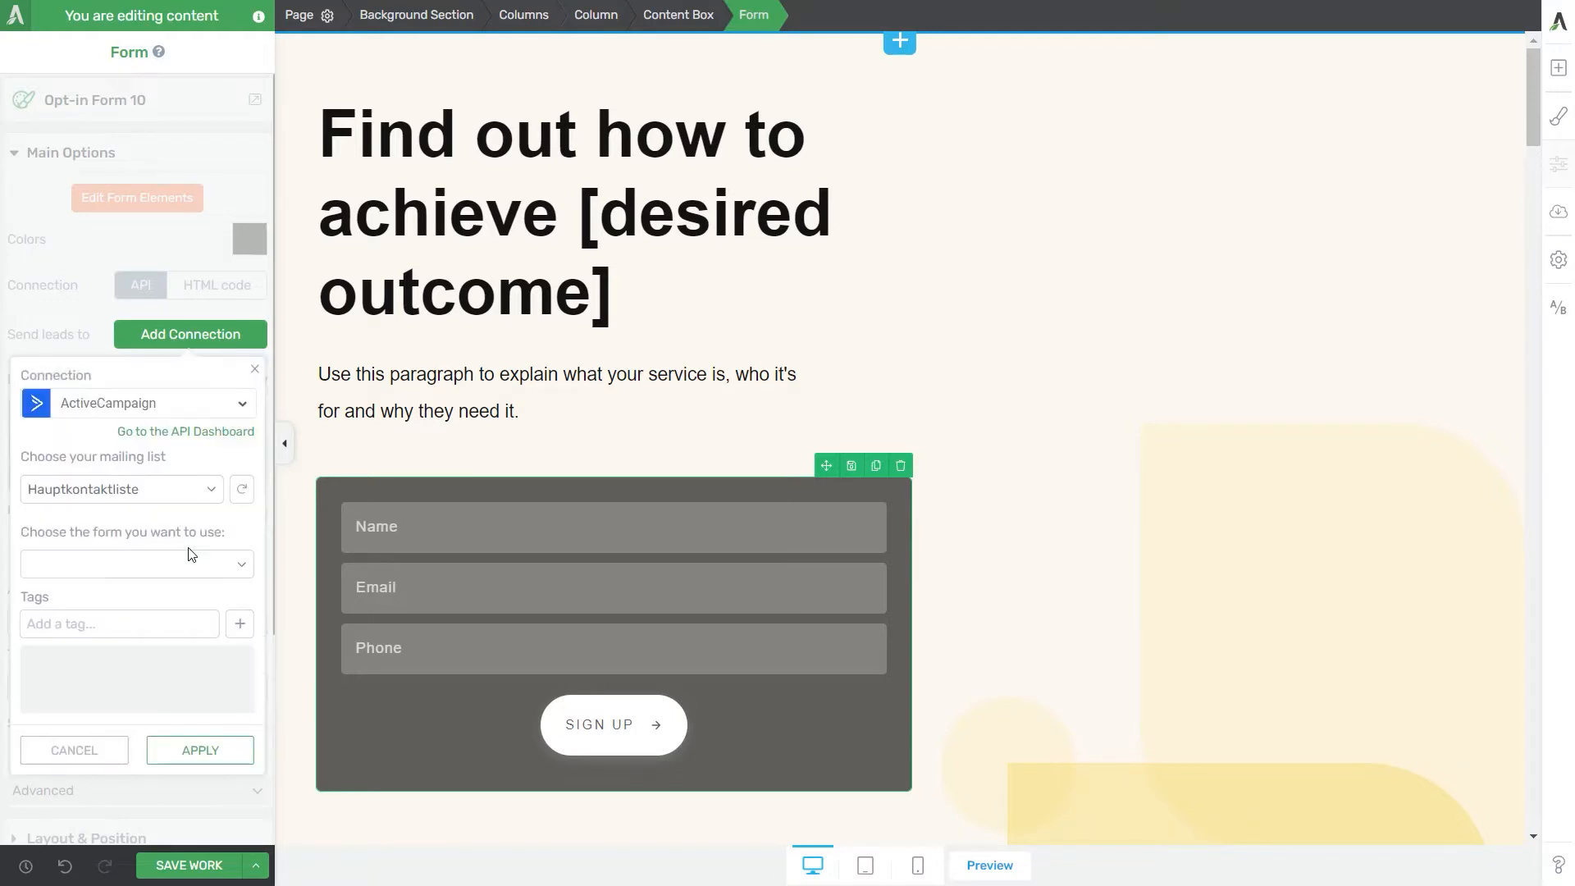
click(200, 747)
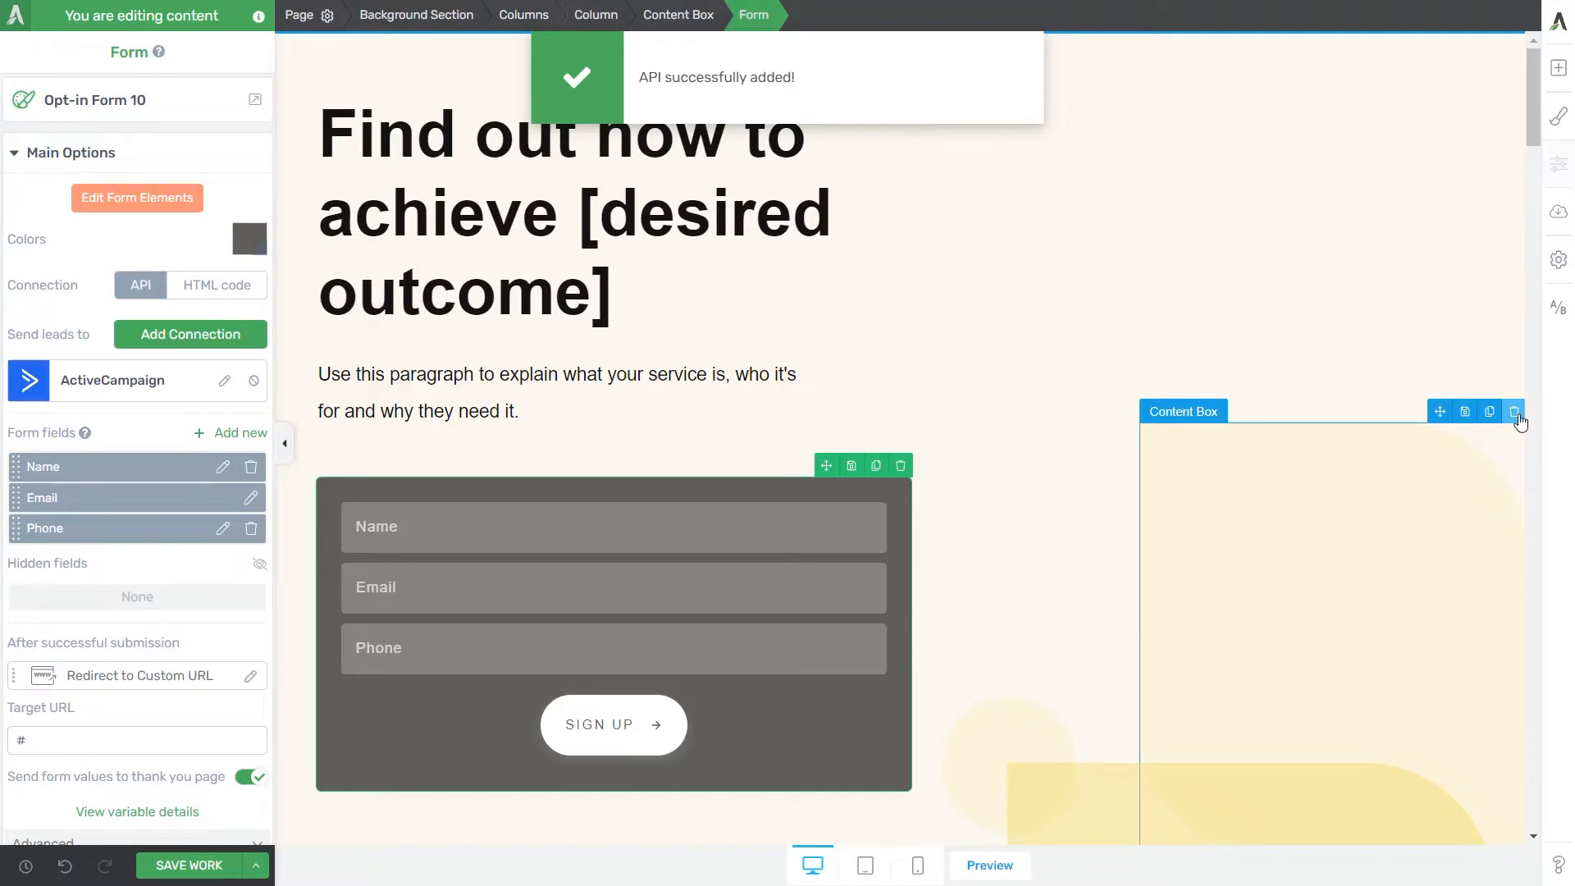
Step: Replace the decorative content box beside the form with the silver laptop image from the media library
click(1516, 413)
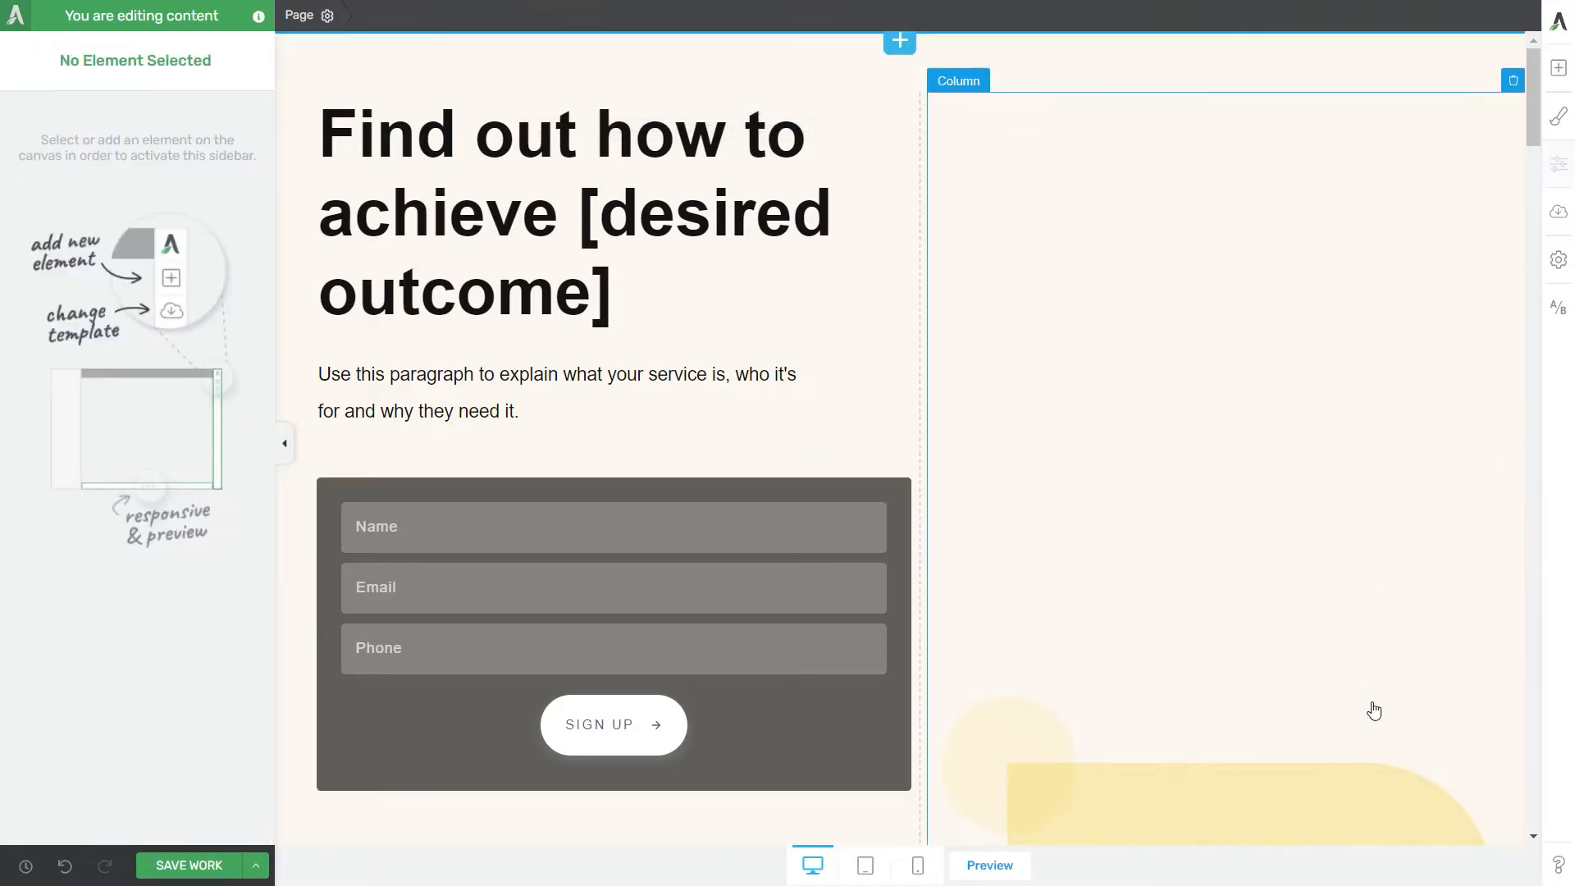
click(1560, 60)
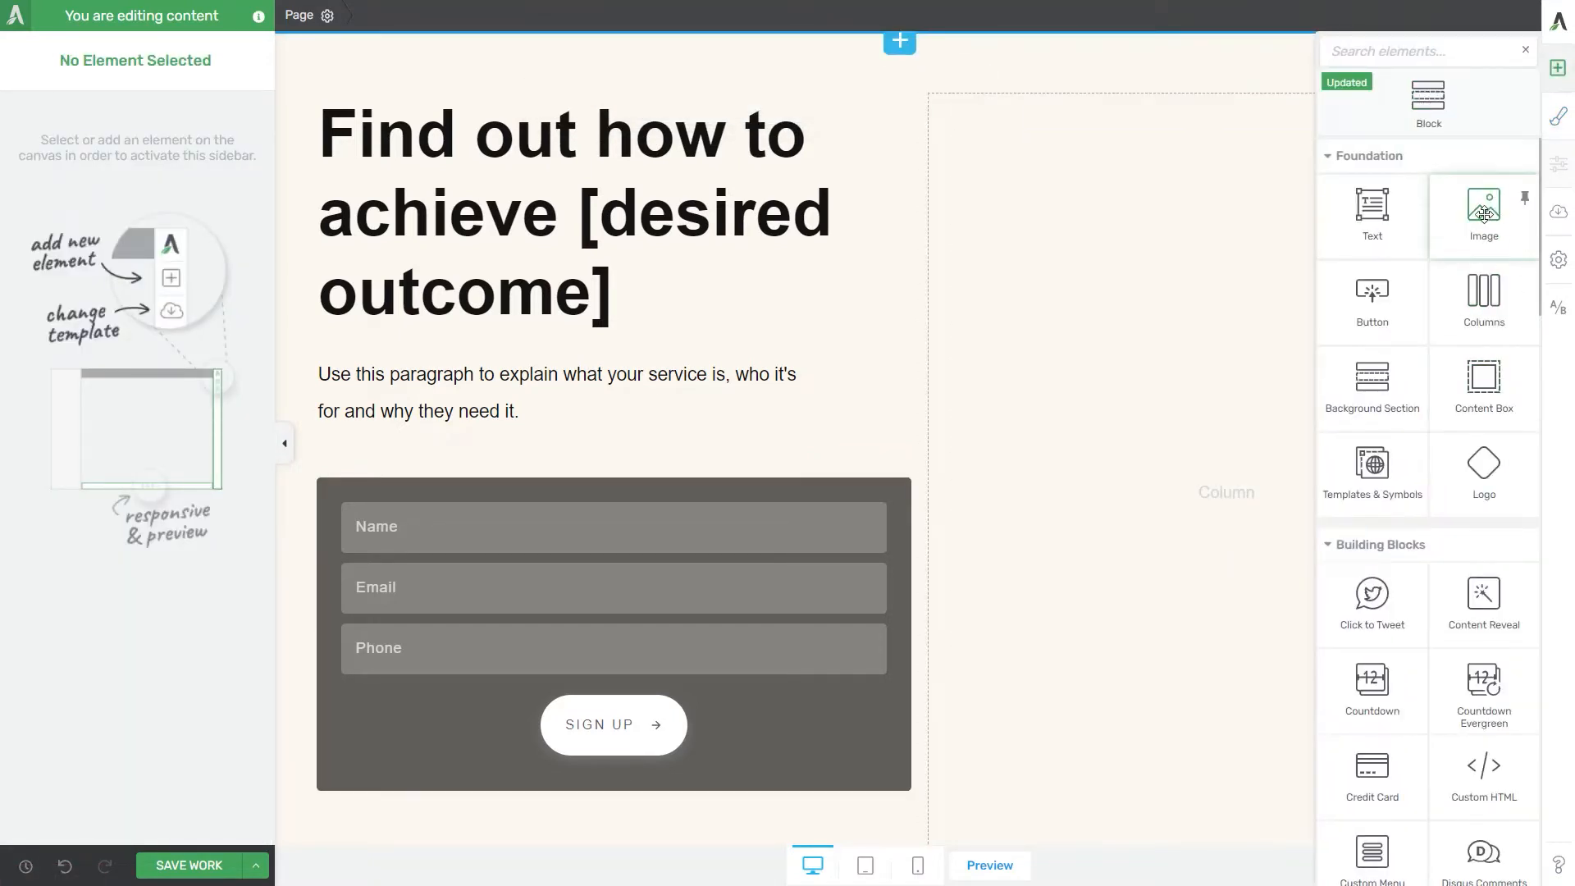
drag(1485, 215, 1217, 489)
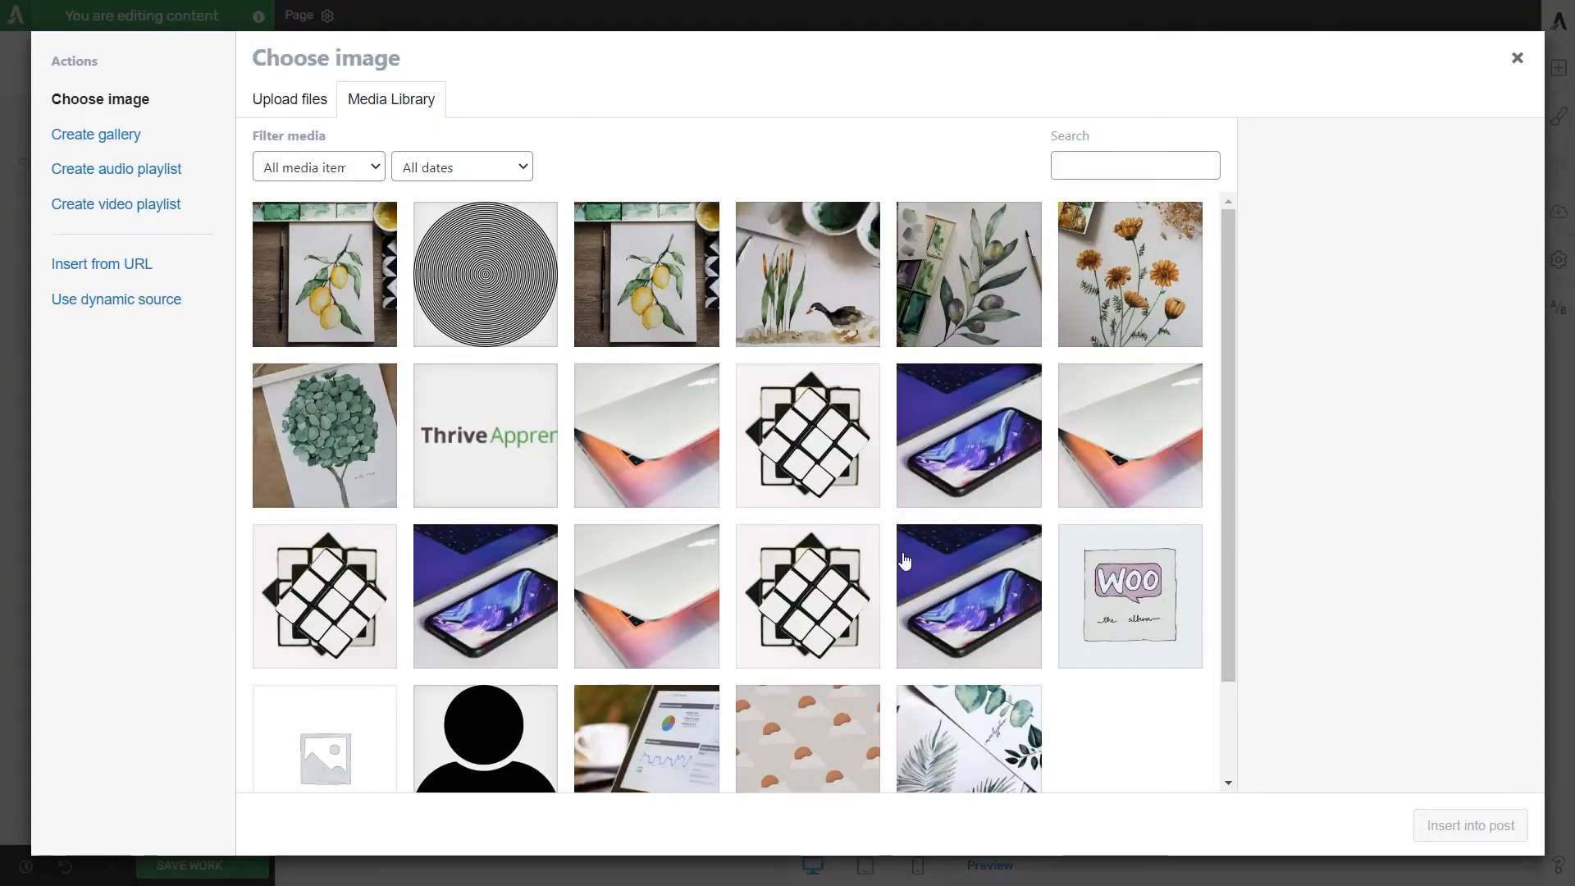
click(647, 435)
click(1445, 825)
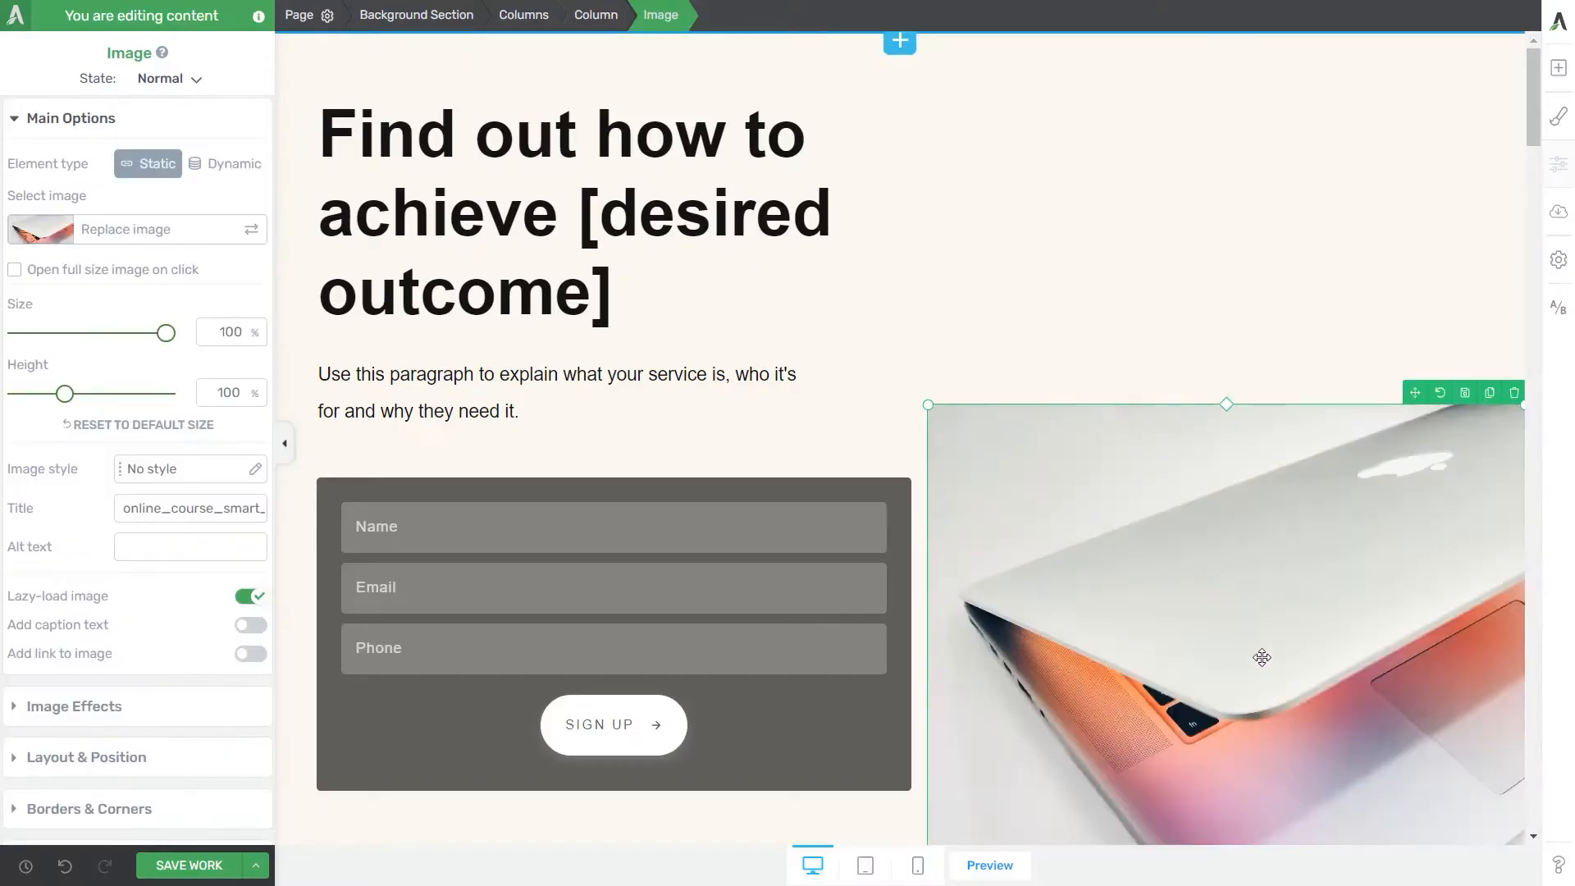
Step: Set the laptop image's bottom margin to 150 px
click(128, 758)
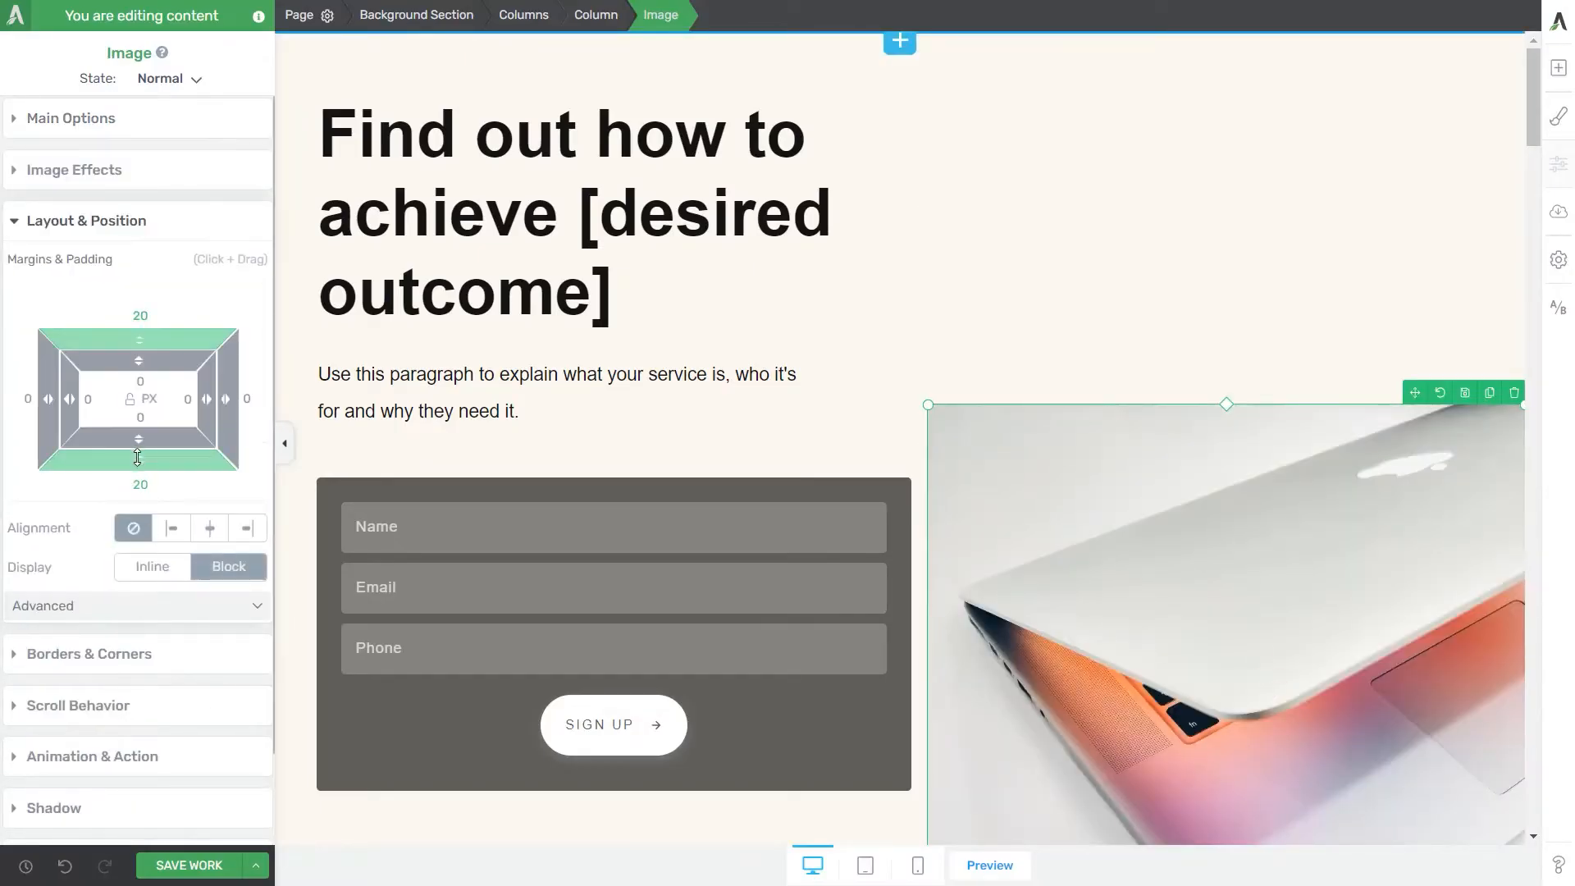
click(141, 484)
text(150)
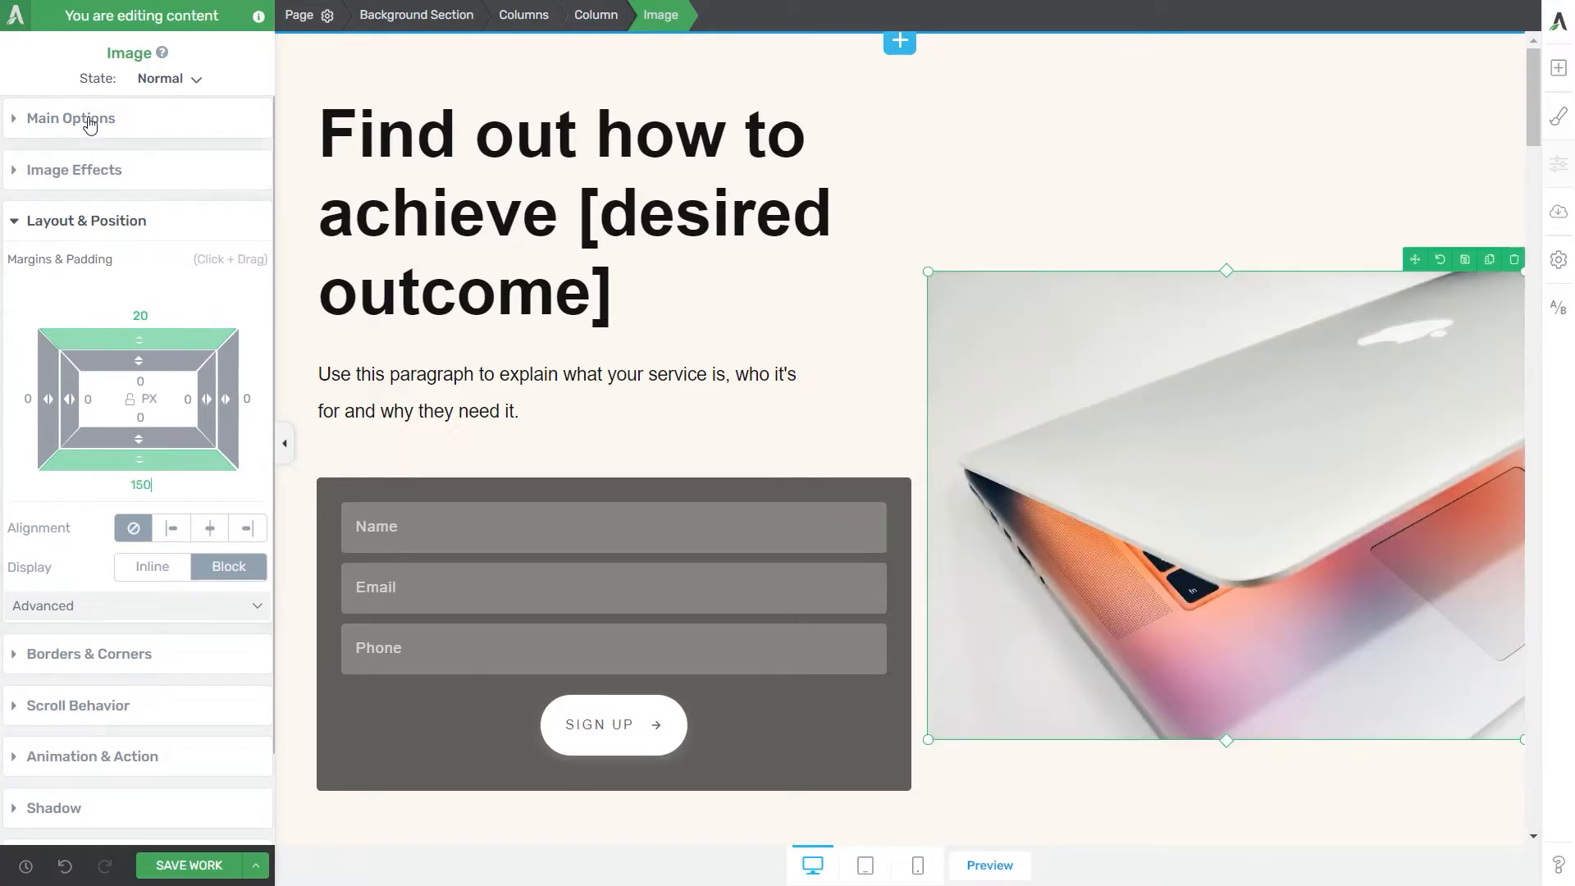
Step: Apply the Framed style to the laptop image and set its height to 138%
click(86, 119)
click(188, 473)
click(123, 681)
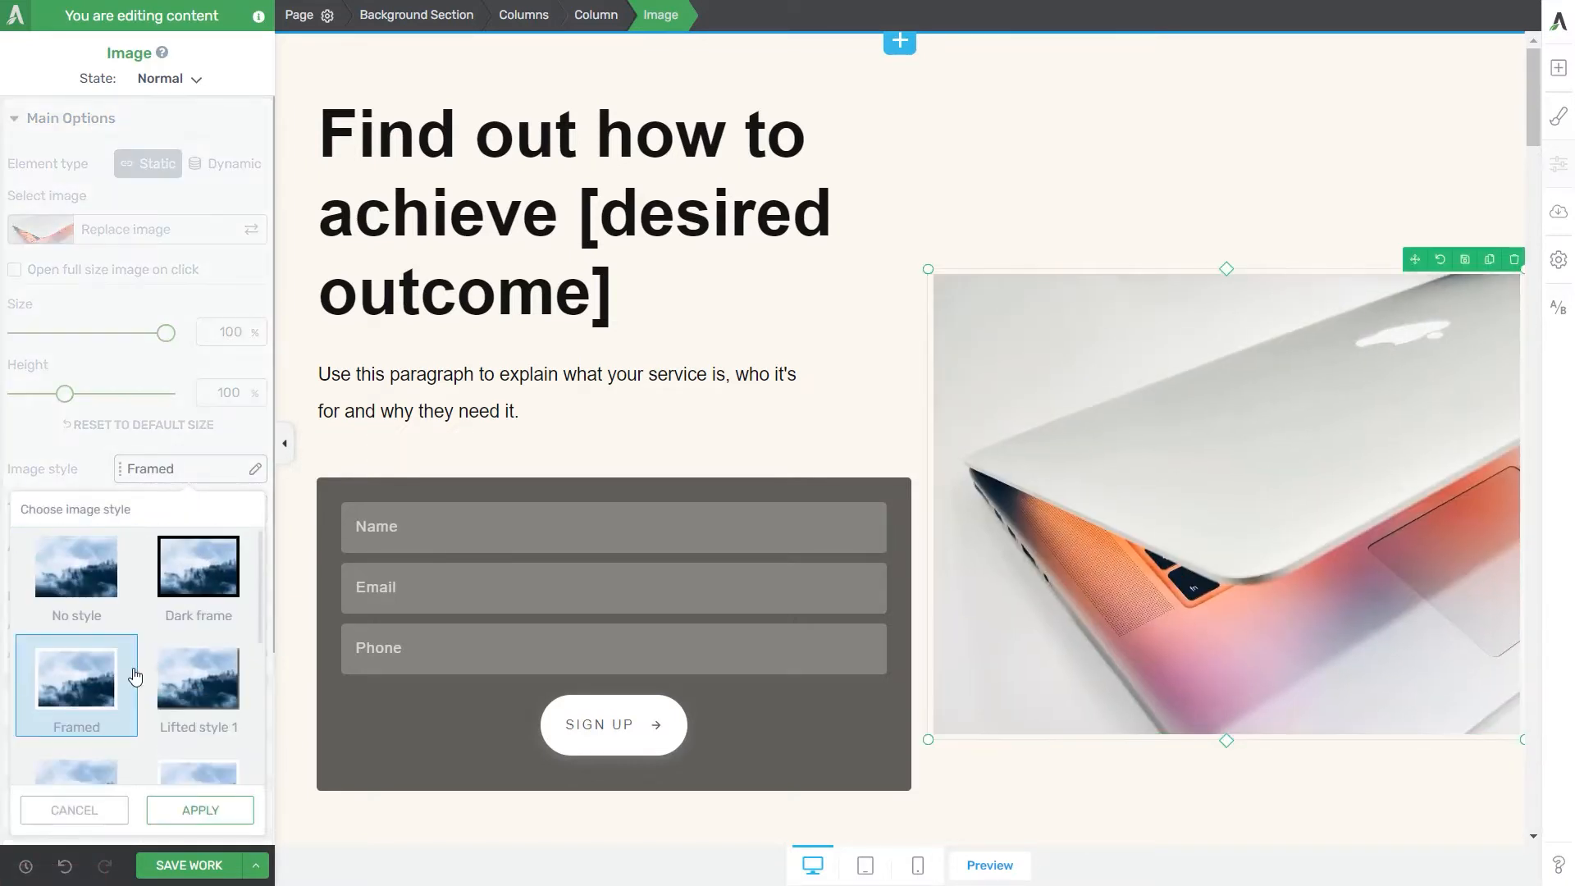
click(200, 810)
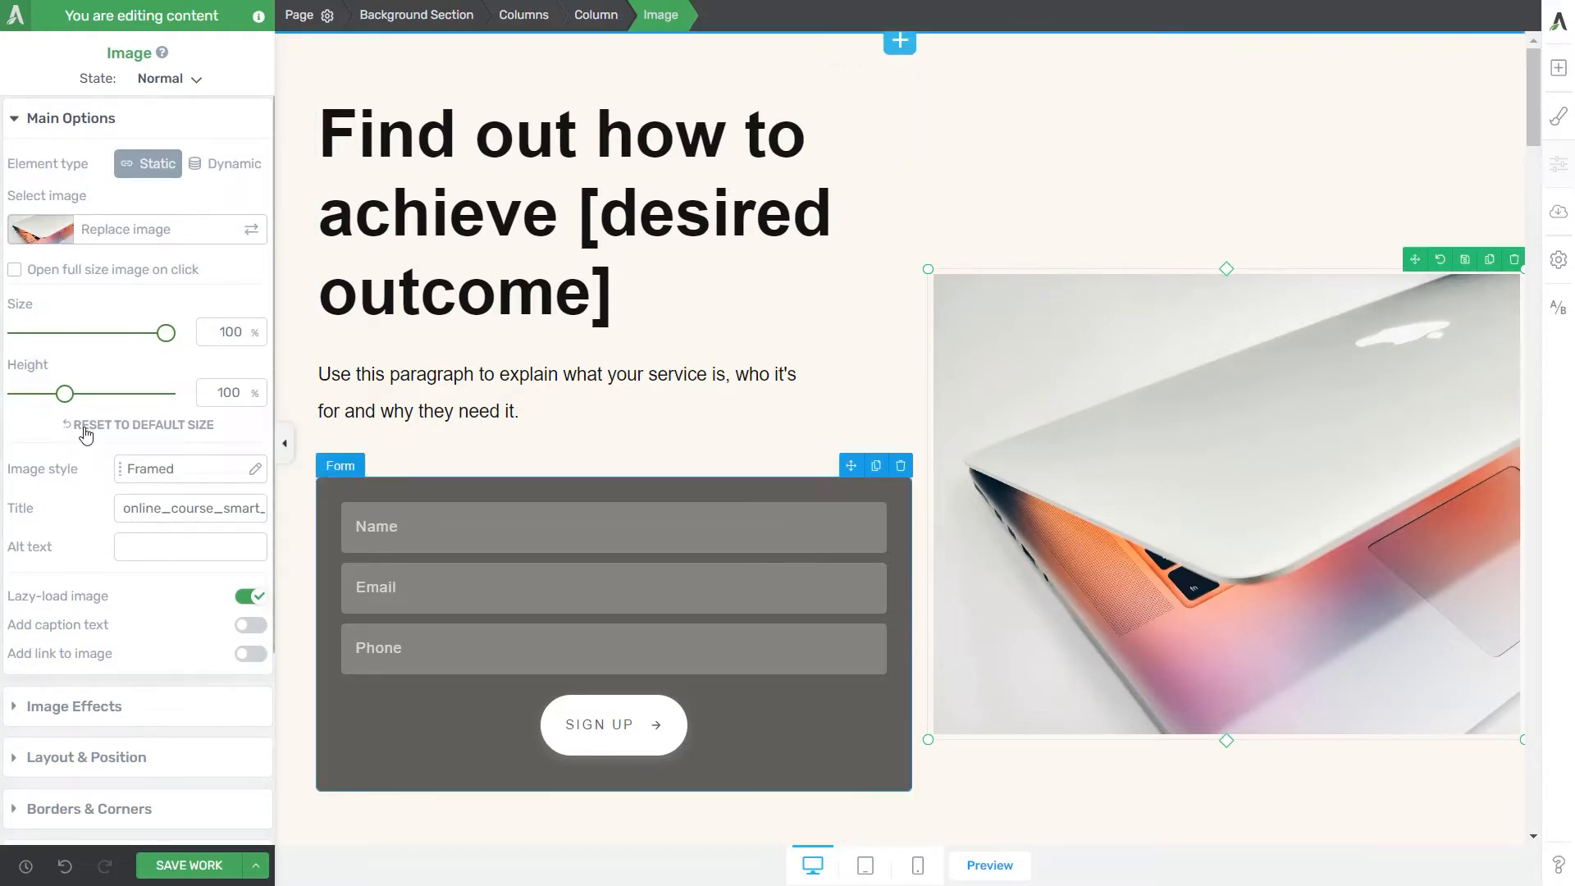
drag(65, 393, 83, 397)
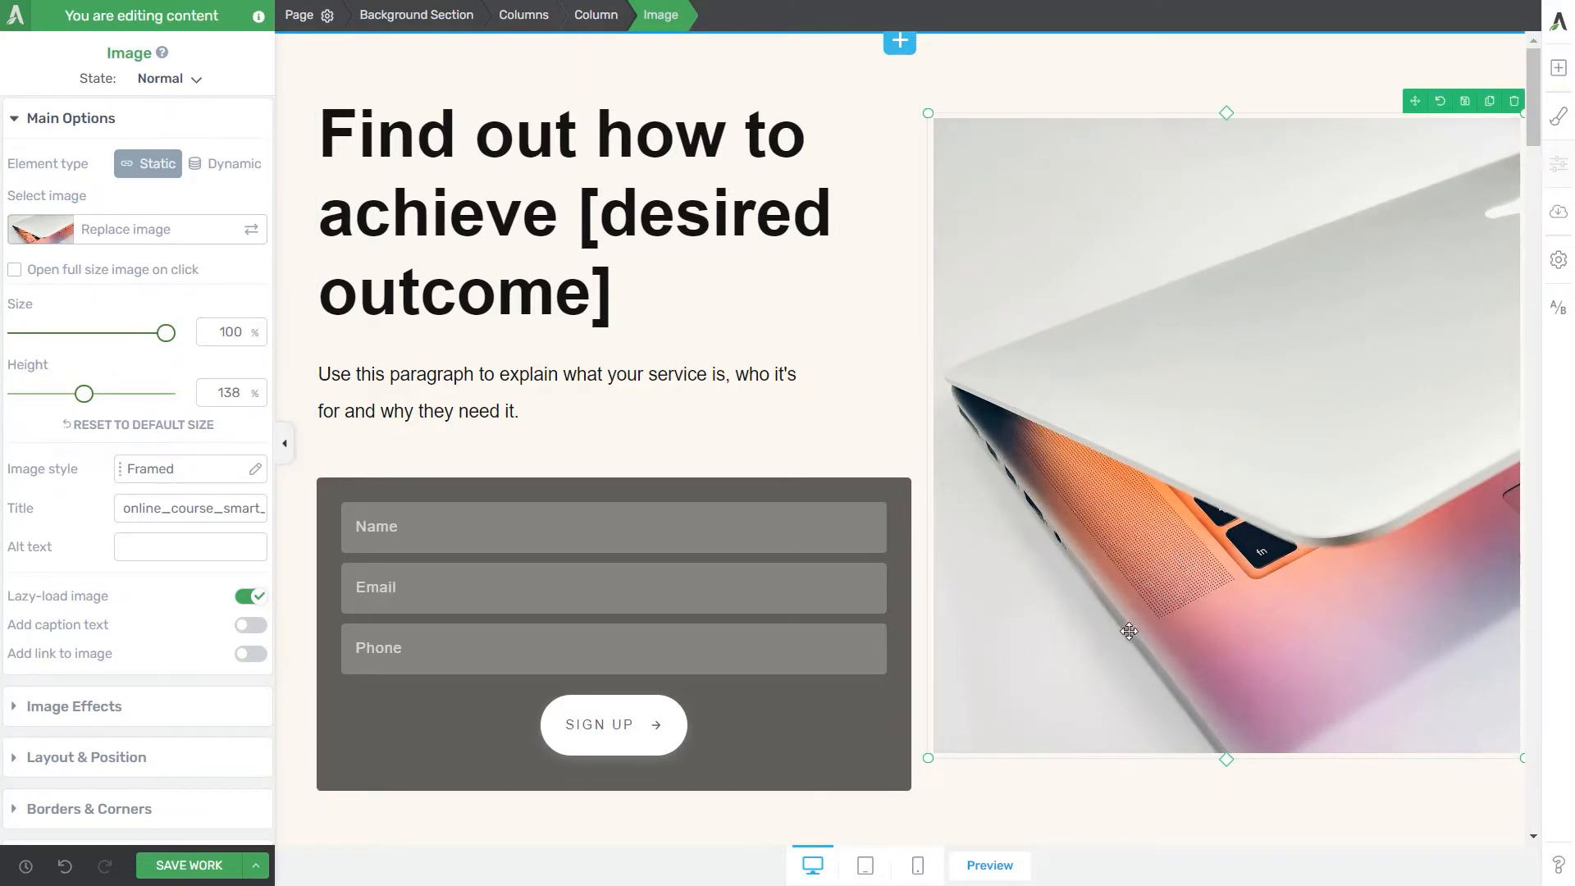
Step: Save the edited variation and return to the test dashboard
key(ctrl+s)
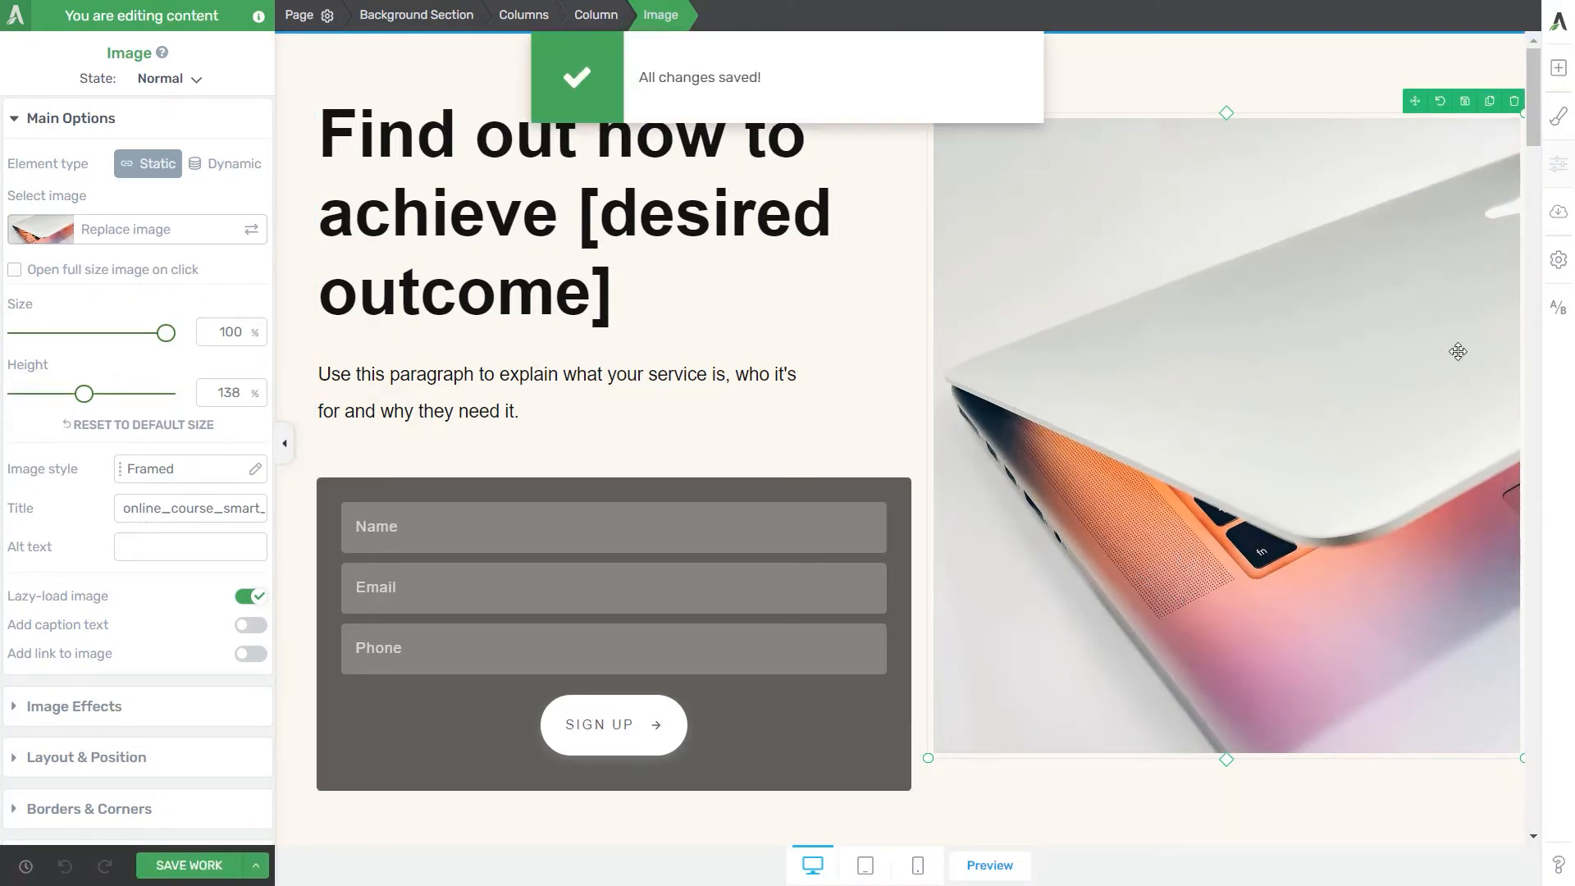
click(1558, 313)
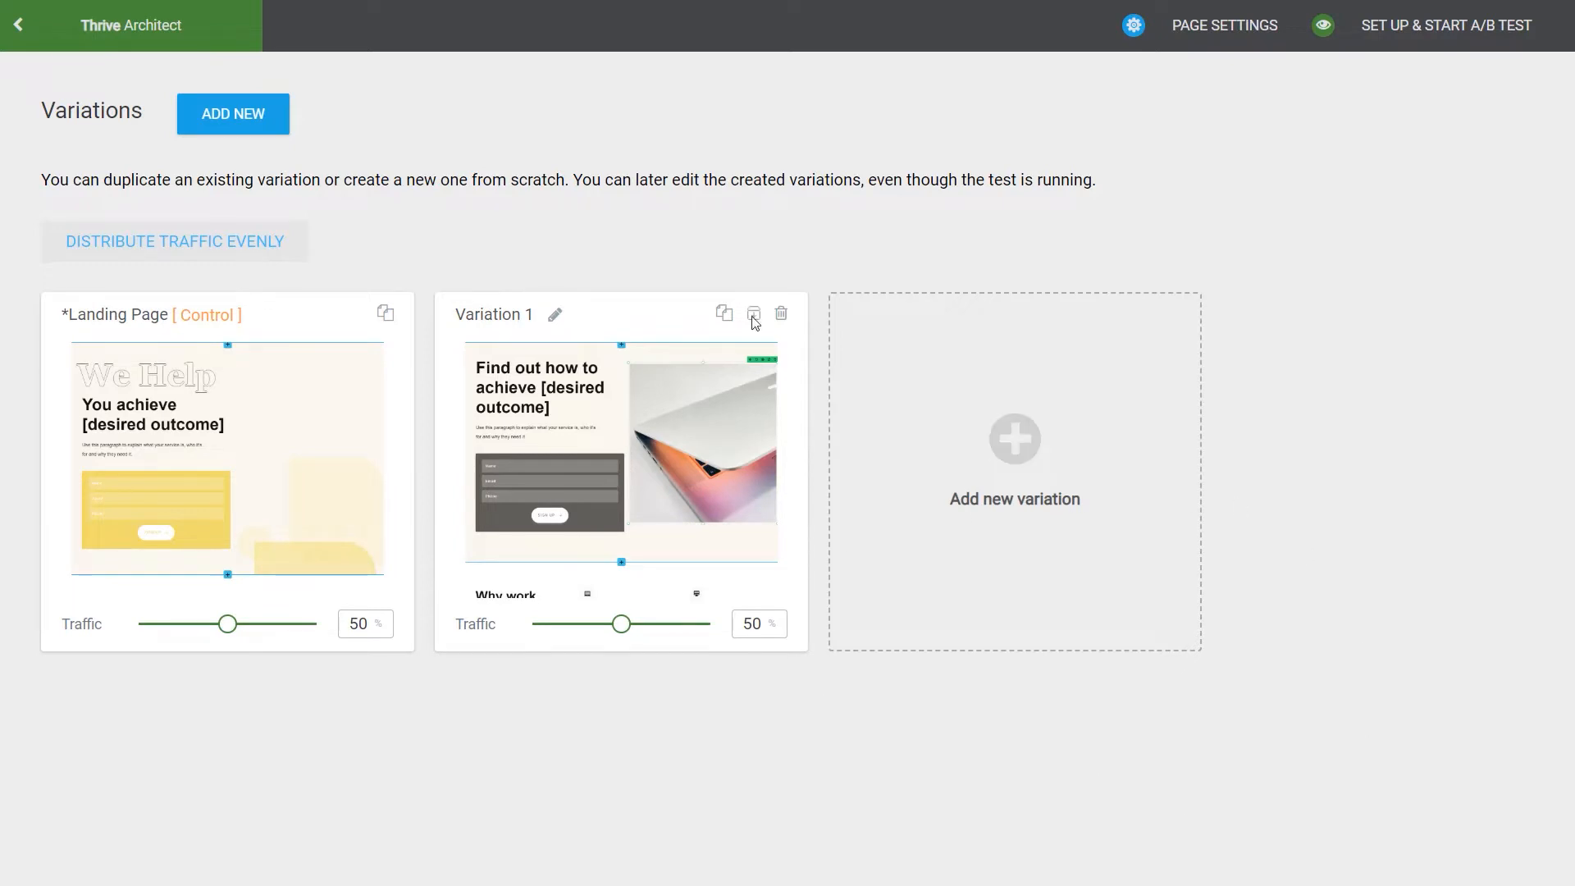
Step: Set the control page's traffic share to 80%, and distribute the traffic evenly again
mouse_move(149, 410)
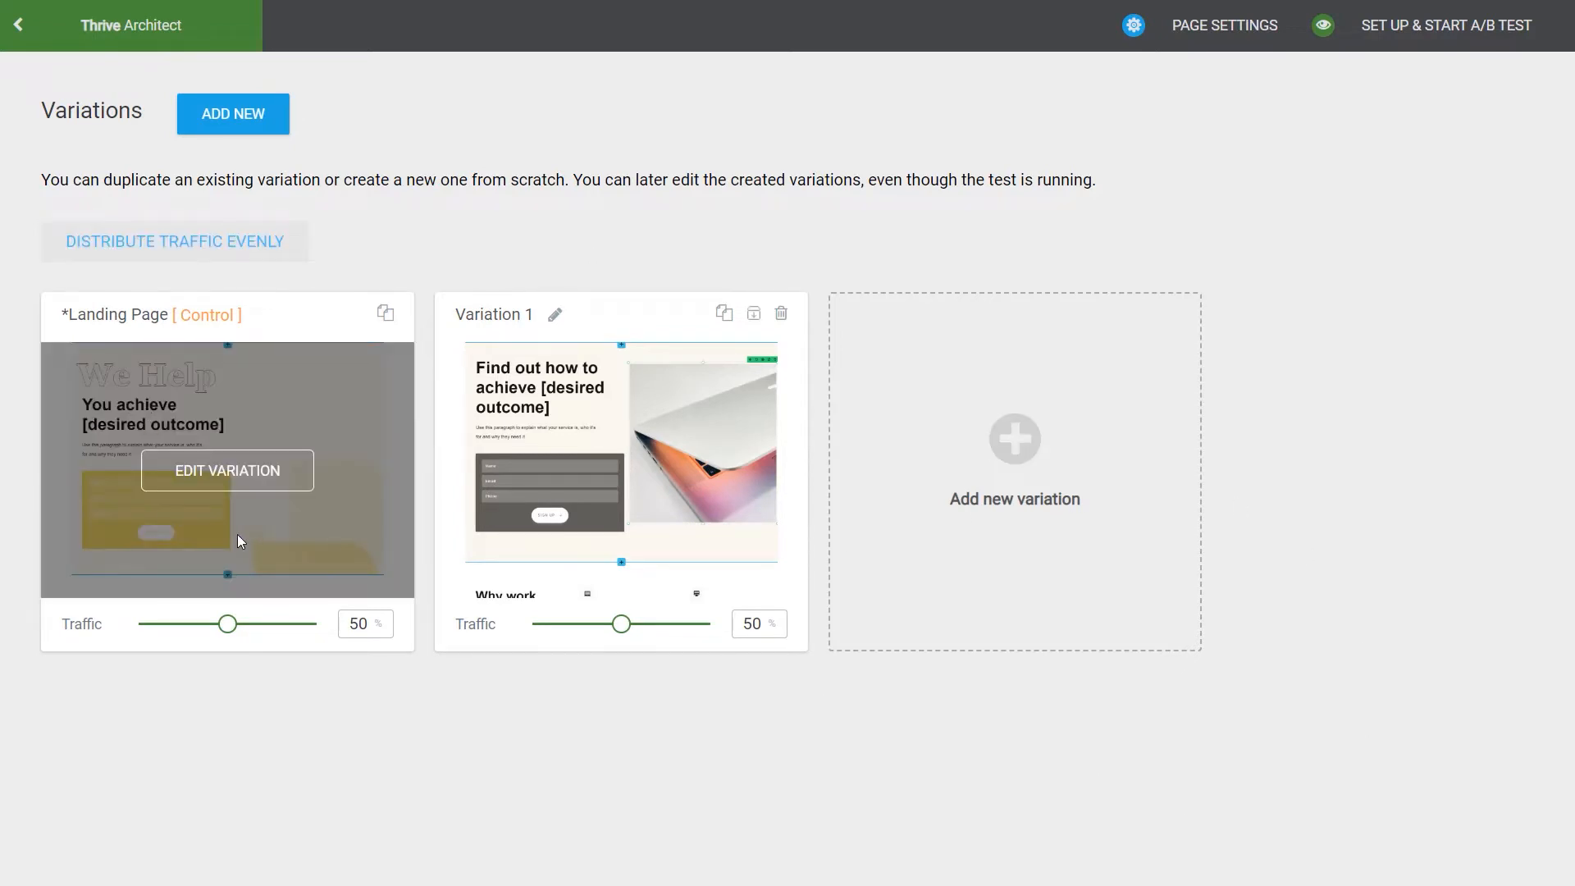
click(357, 625)
key(BackSpace)
text(8)
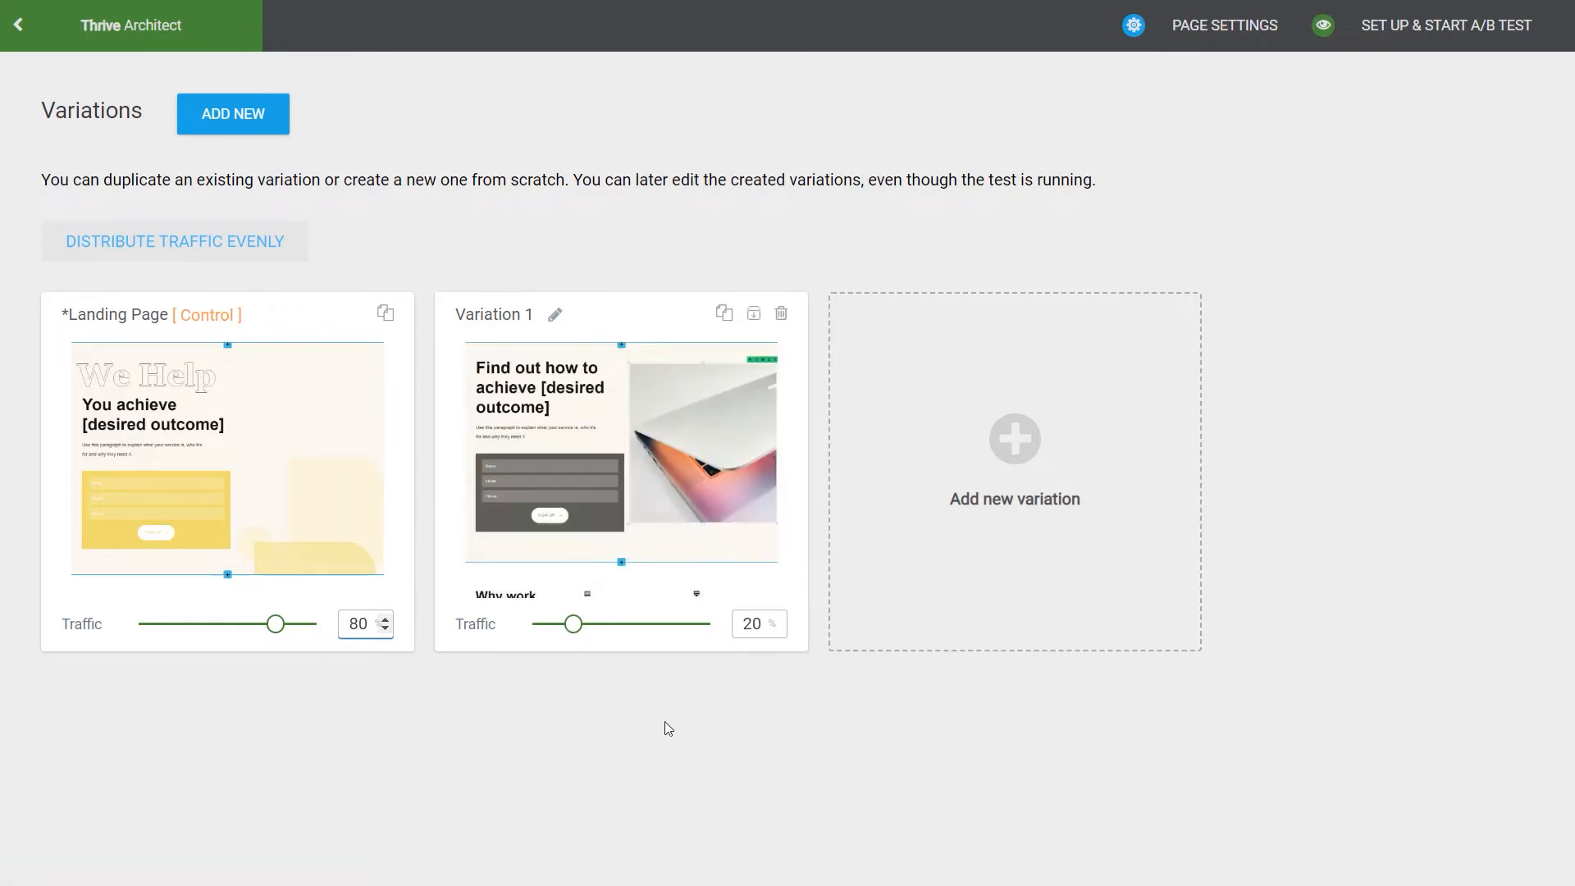
click(232, 257)
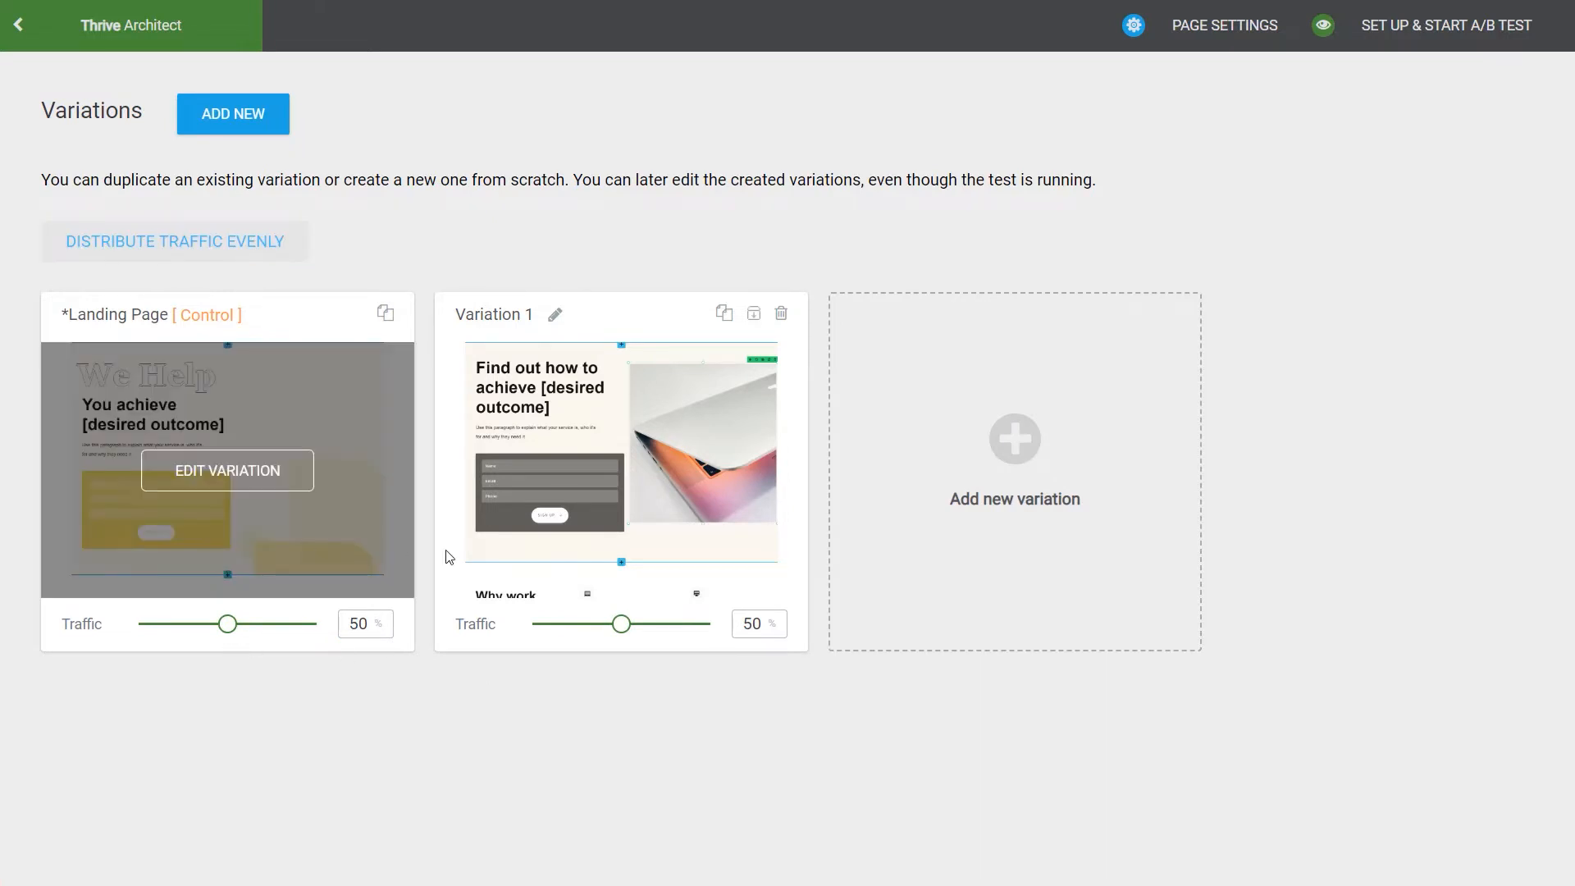
Step: Add another blank variation after Variation 1 and delete it again
mouse_move(348, 535)
mouse_move(629, 517)
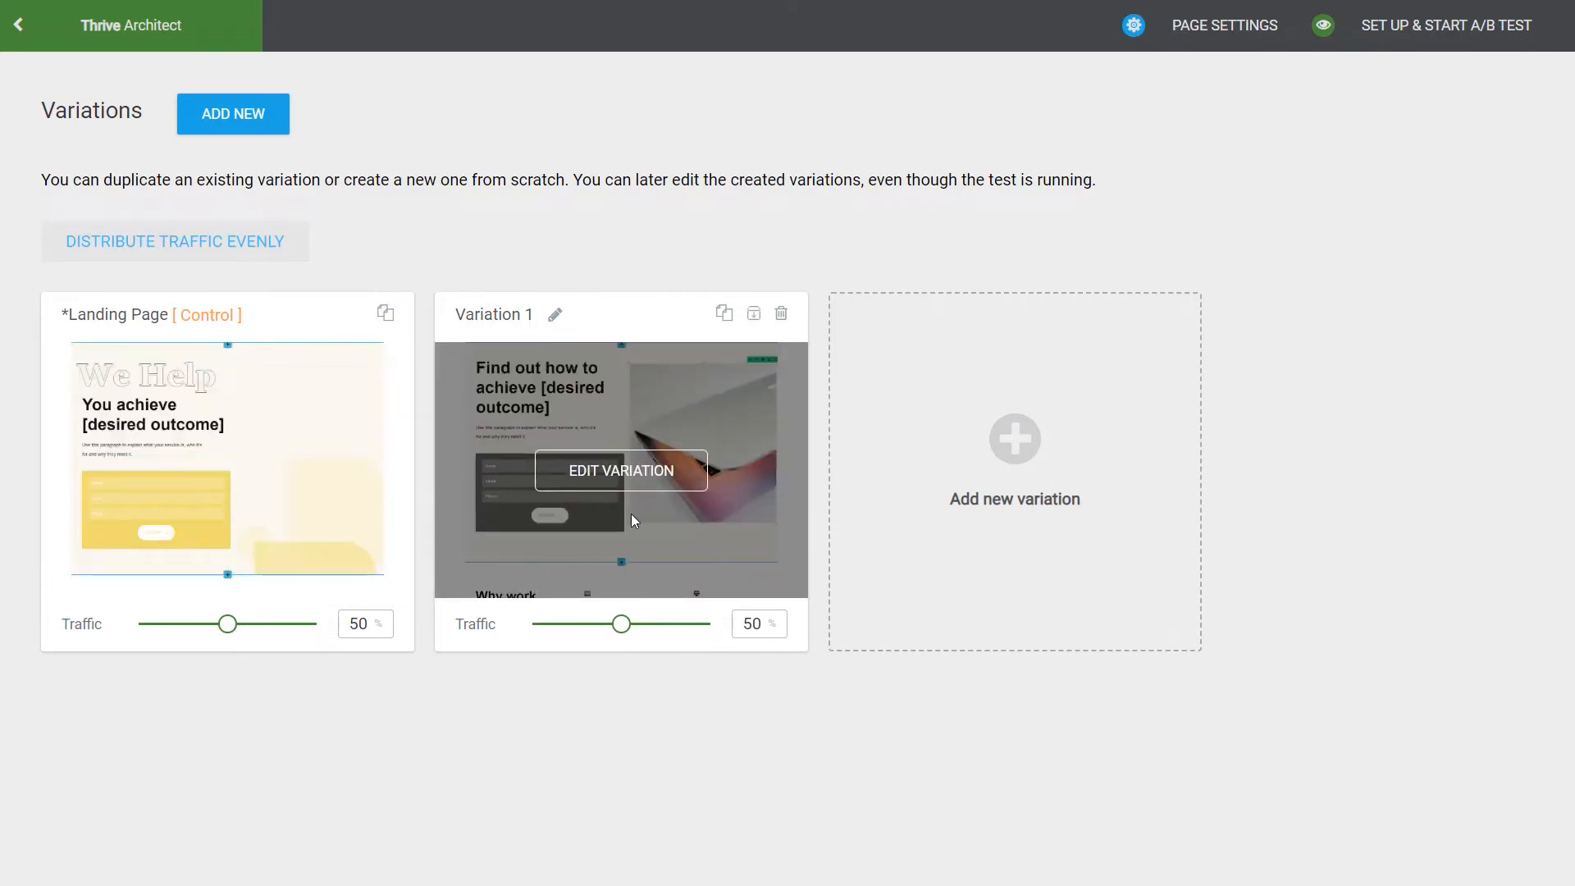
click(1026, 442)
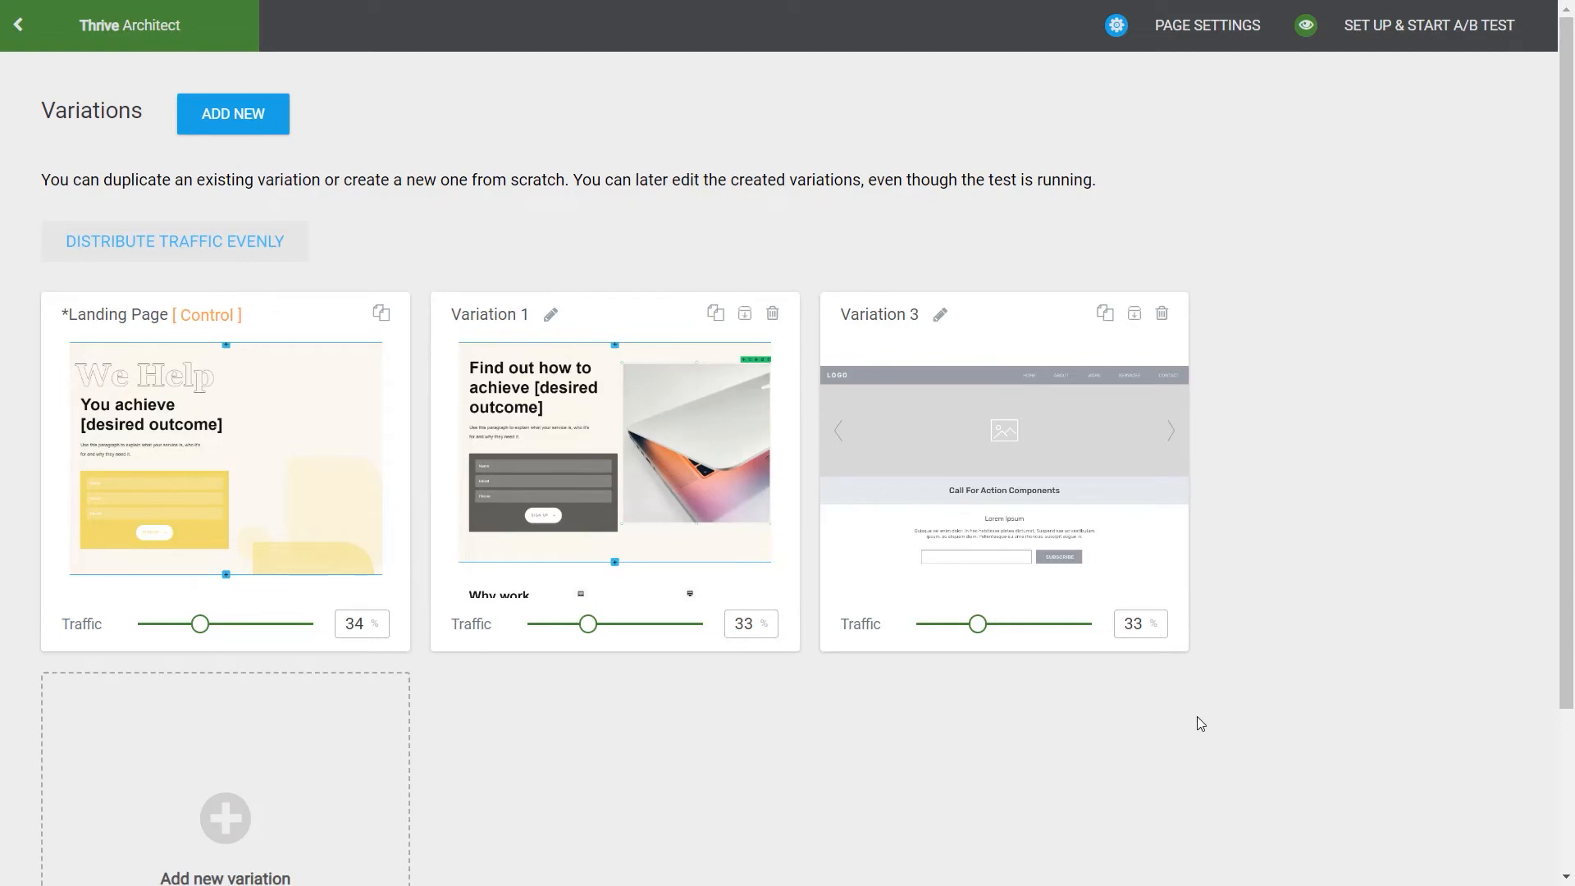
click(1161, 313)
click(991, 312)
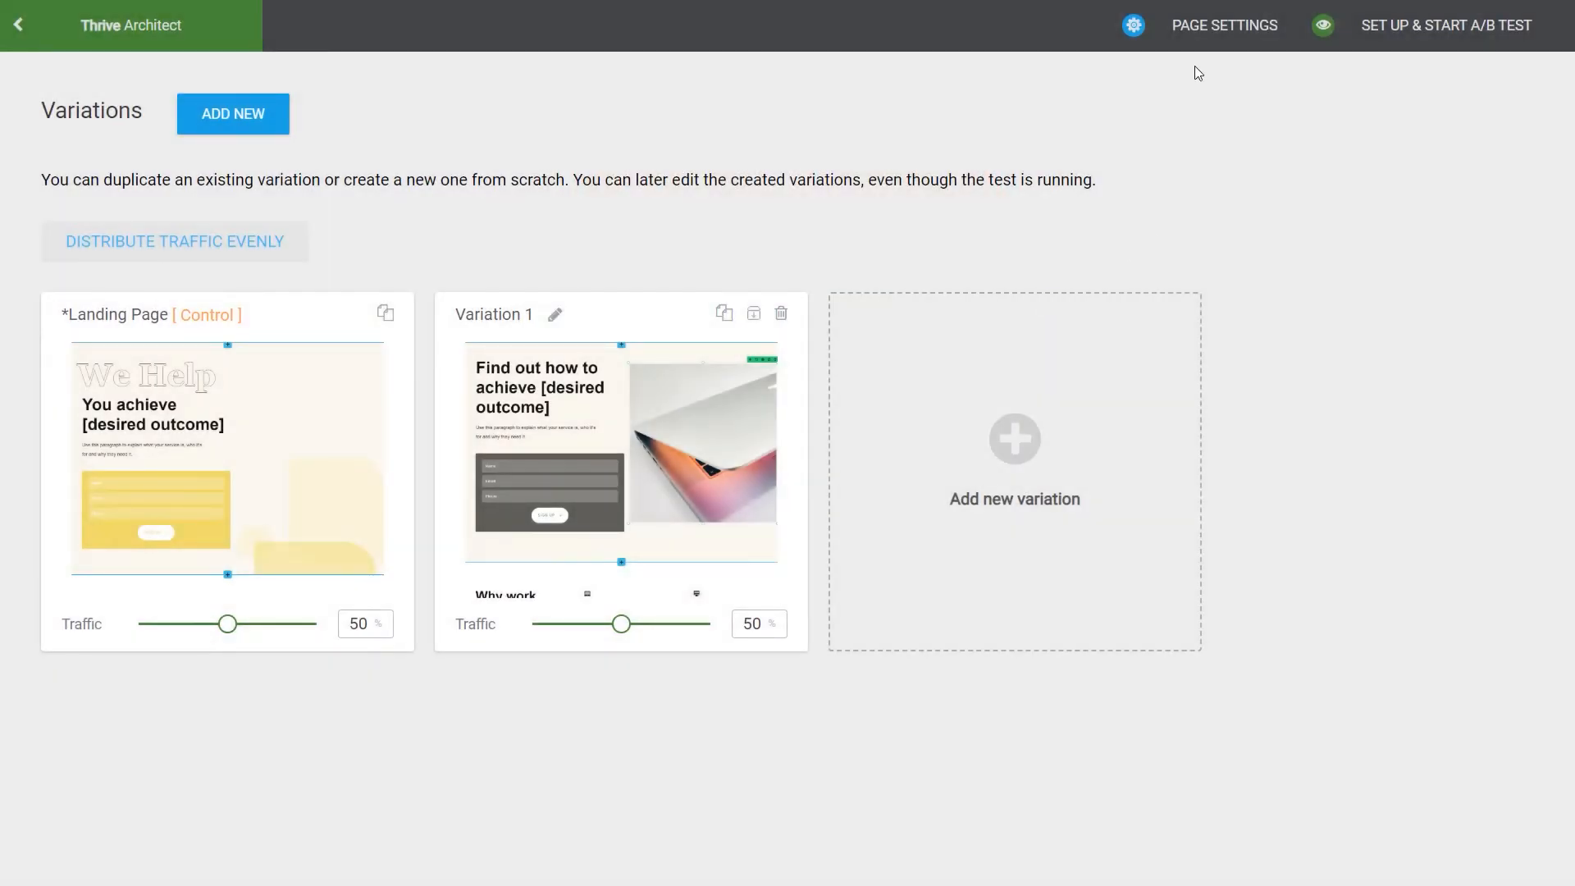
Step: Check the A/B test overview in the page settings, and return to the variations dashboard with the test setup dialog closed
click(1210, 27)
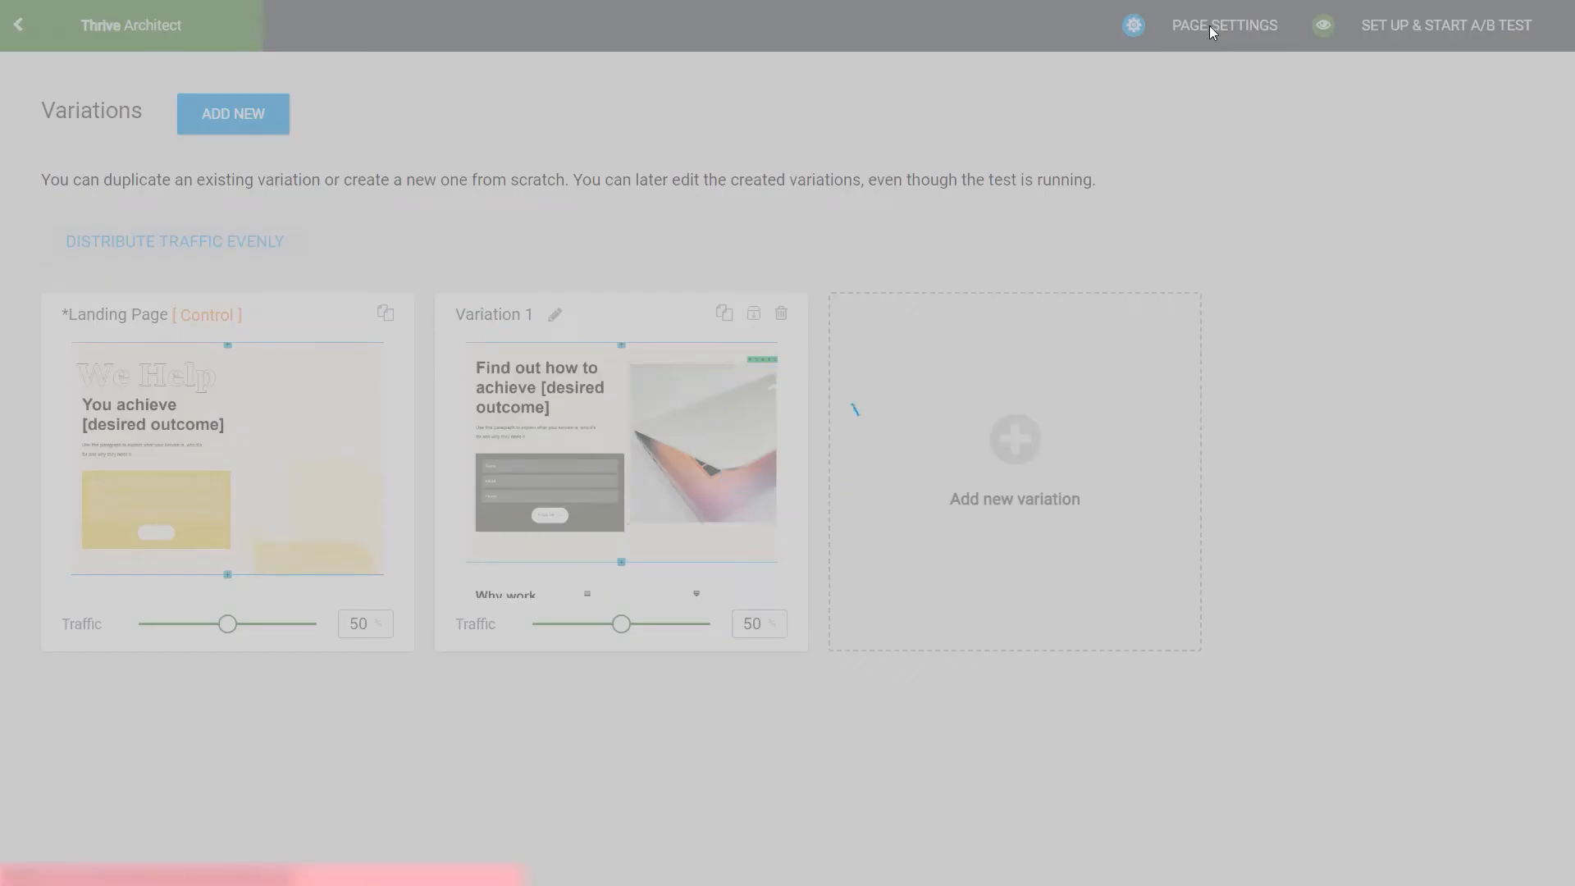
scroll(911, 492, down, 5)
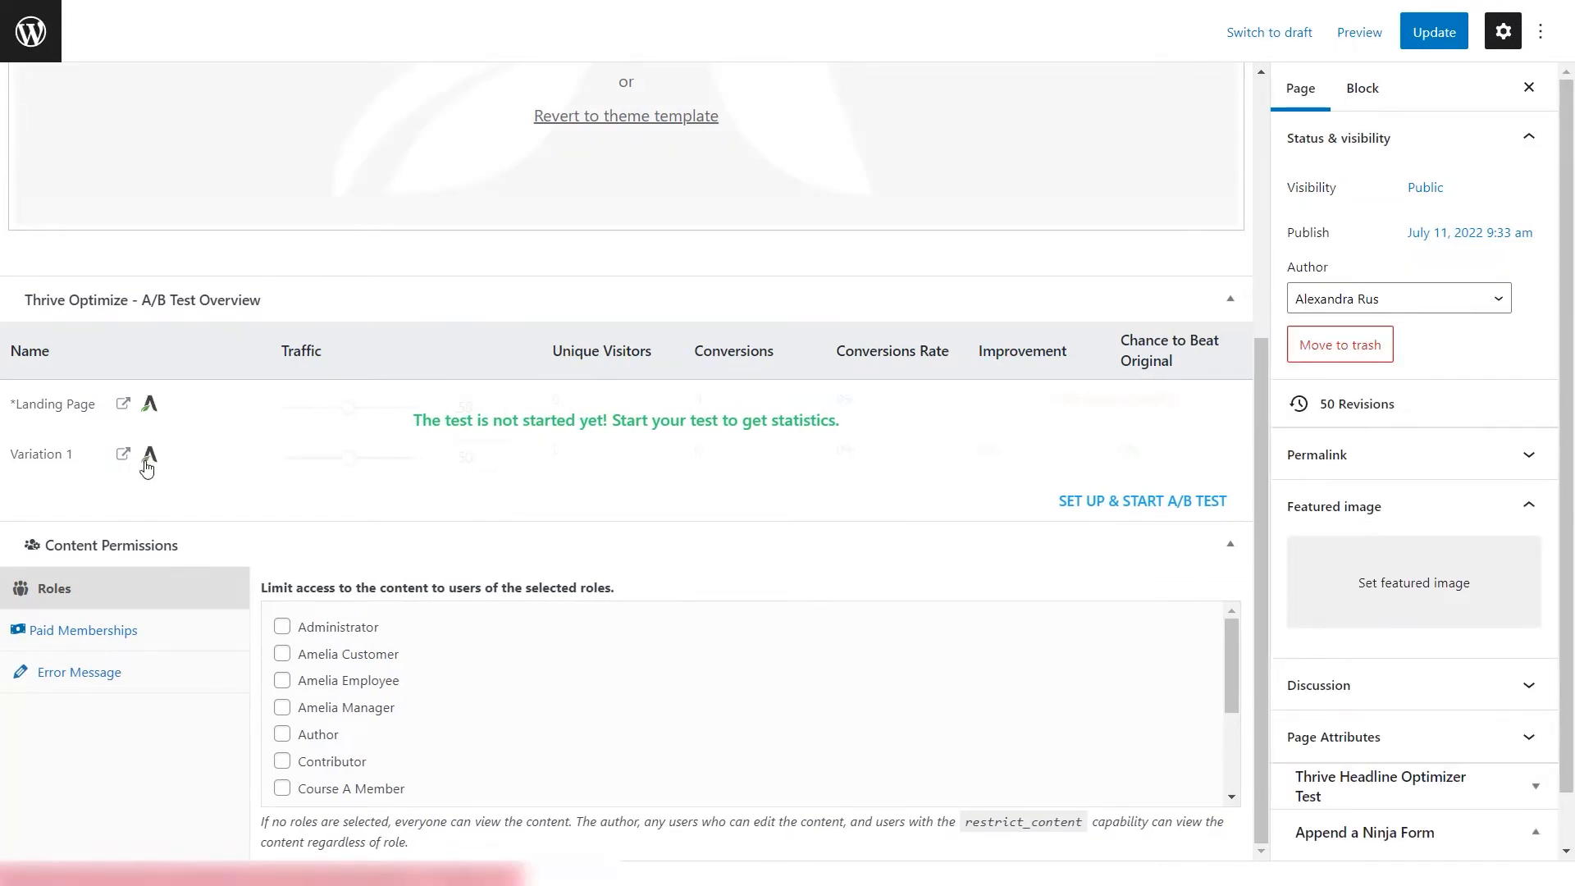
scroll(854, 426, up, 1)
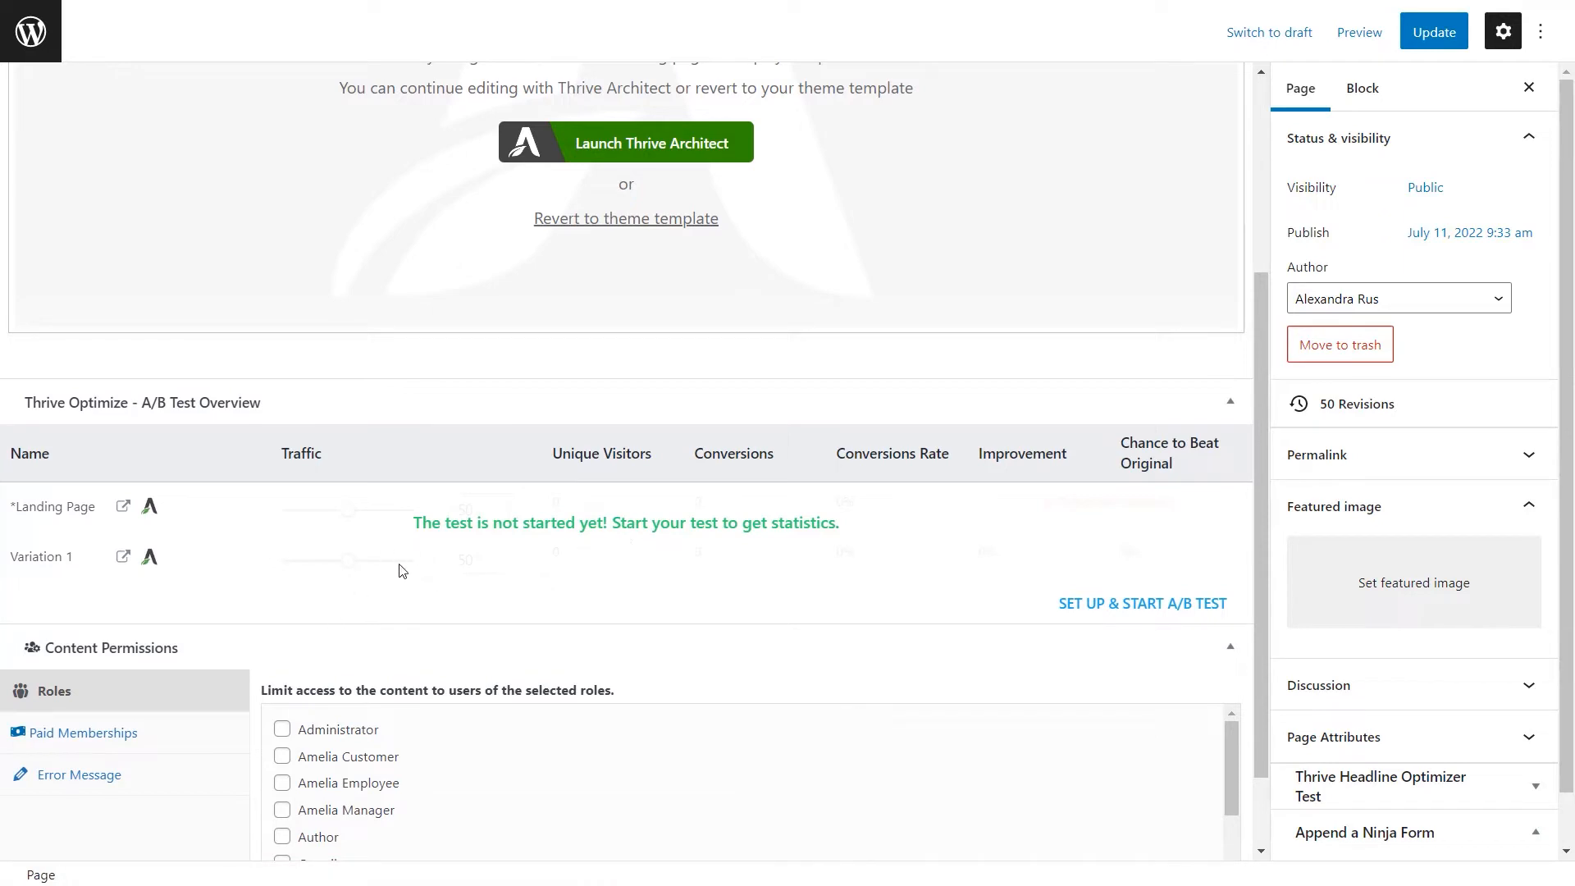
scroll(529, 576, up, 1)
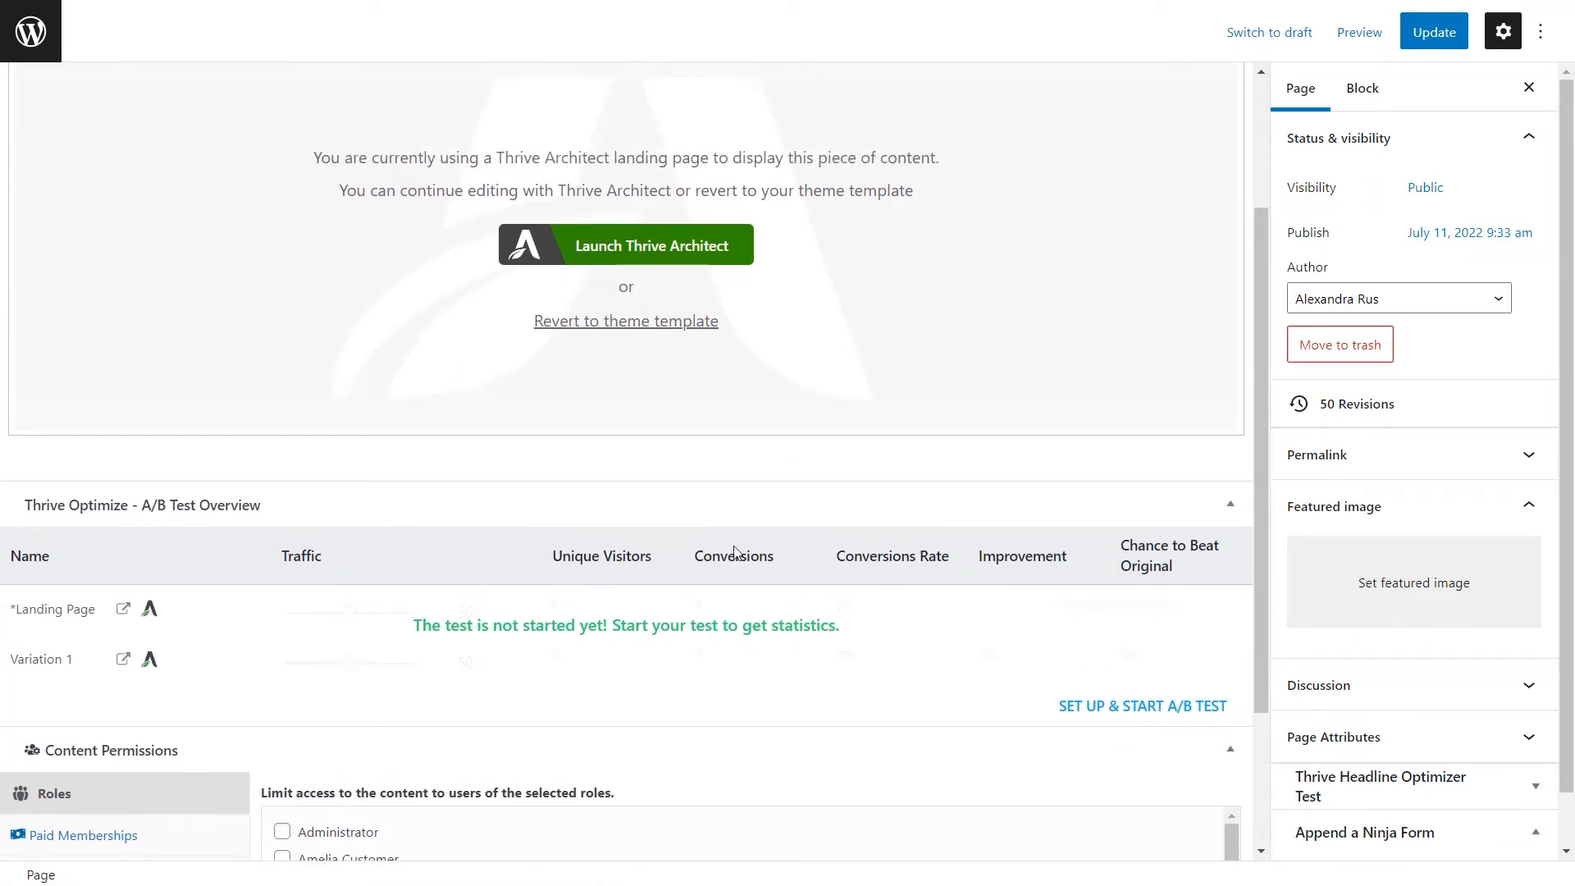
scroll(853, 685, up, 1)
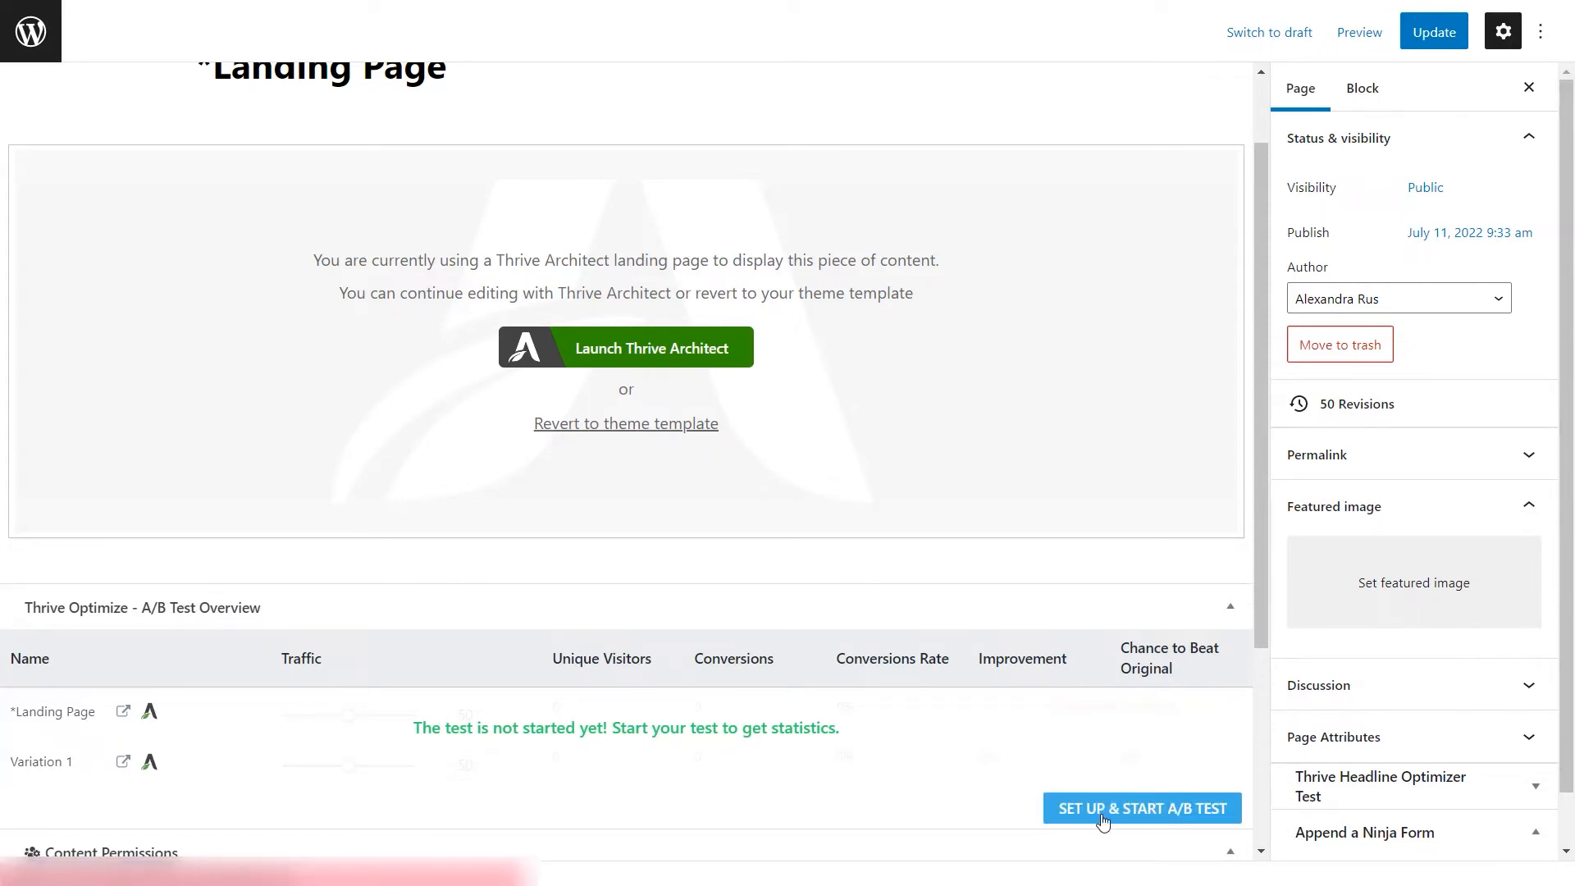
click(1103, 822)
click(1181, 126)
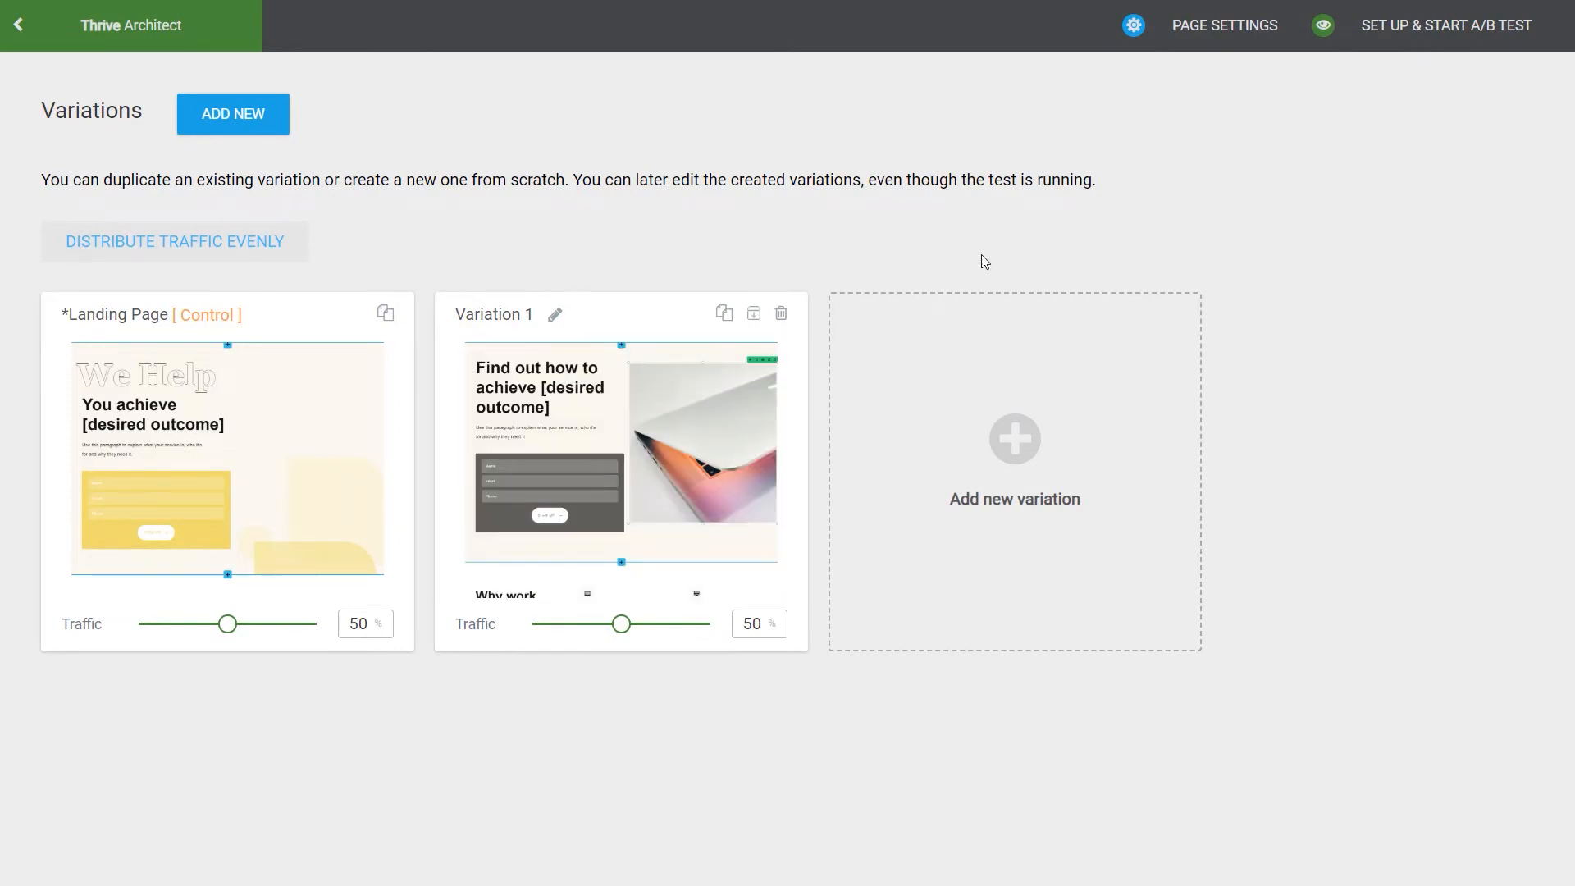
Step: Begin setting up the A/B test, naming it "September test" and pasting in the short description of Variation 1's changes
click(1401, 27)
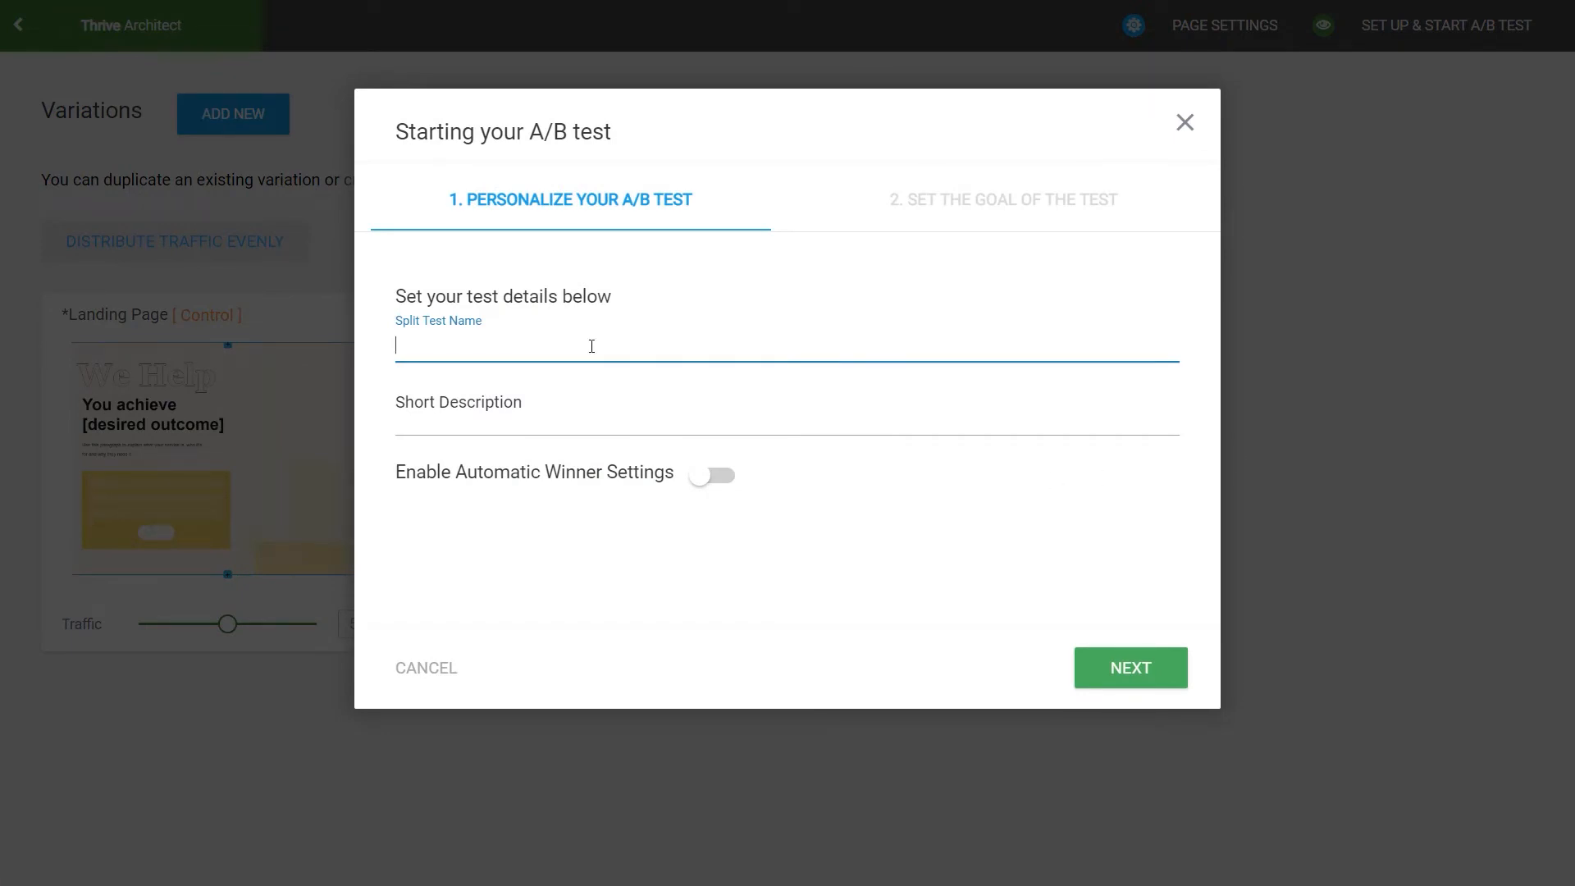
text(September test)
click(526, 425)
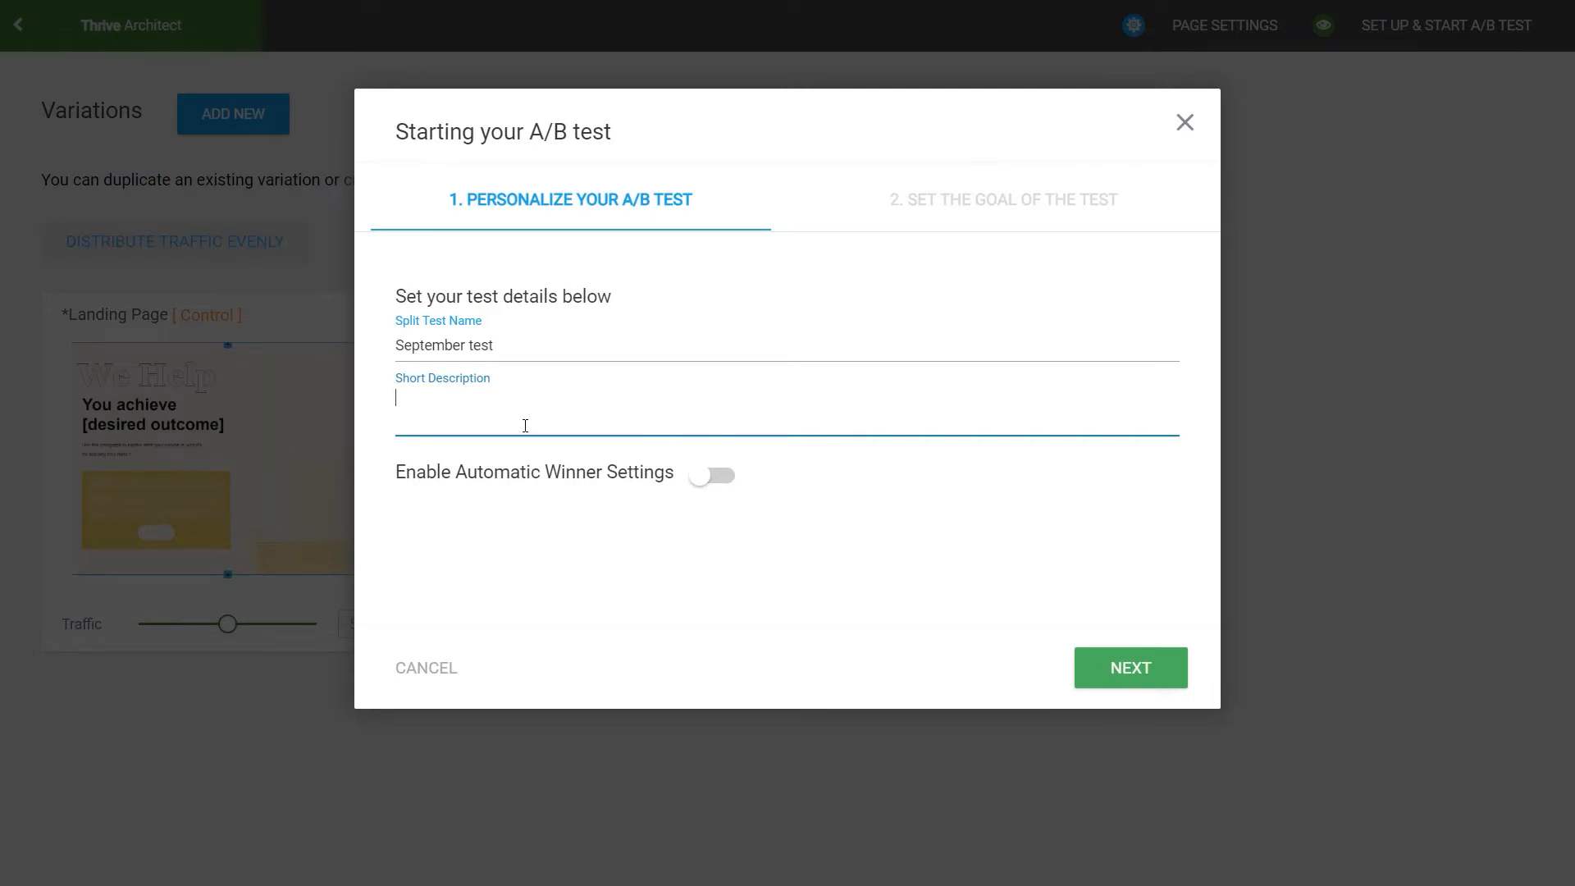
text(Variation 1 - different lead generation element color, new headline and image added to content box.)
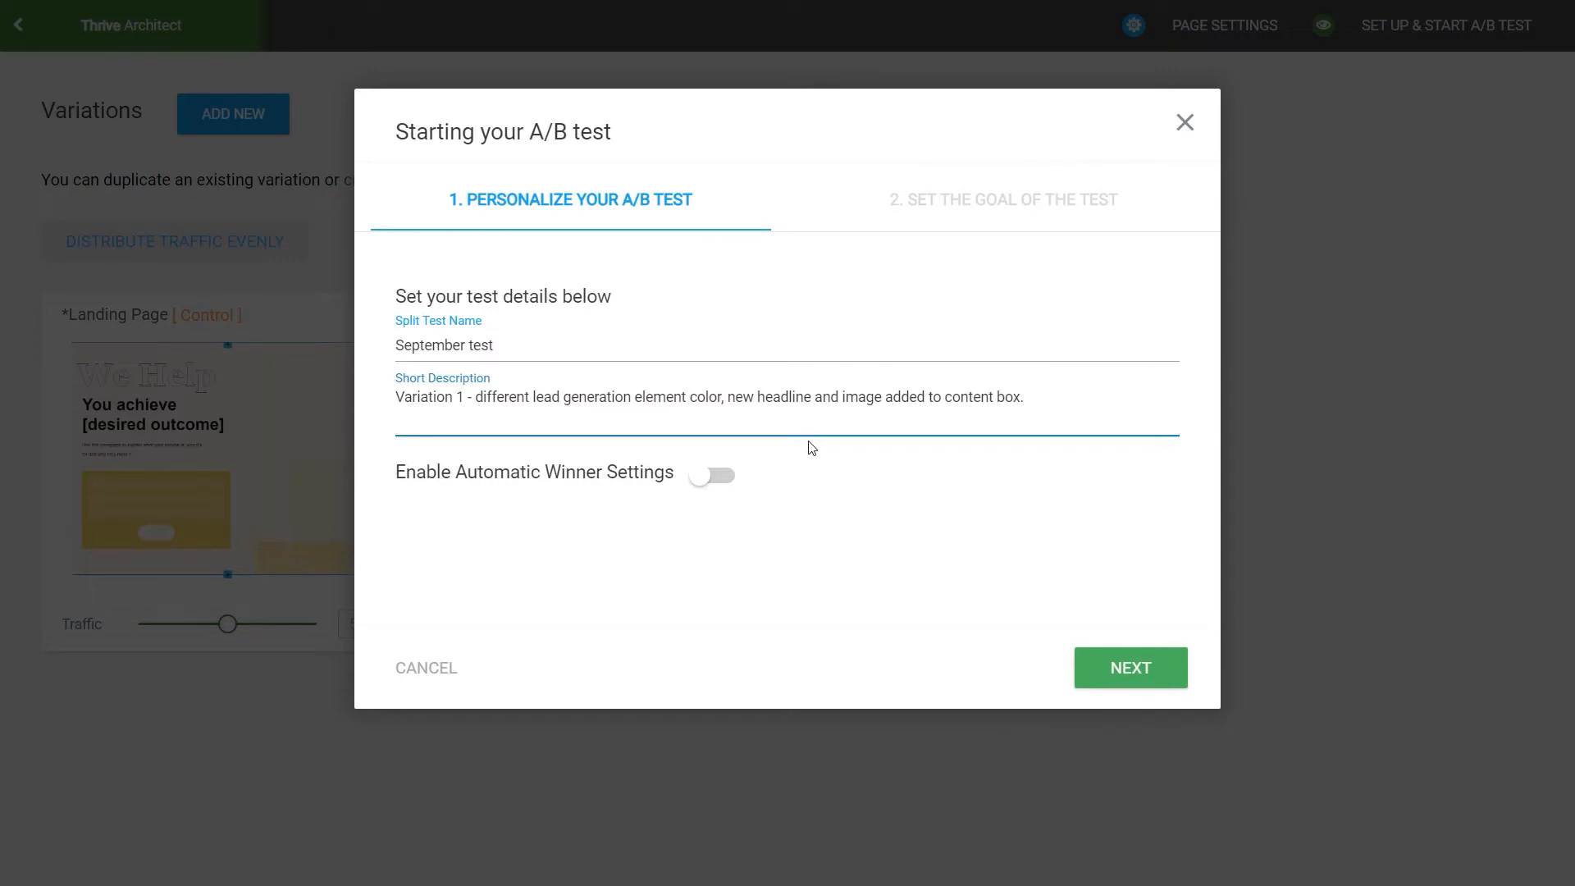
Step: Enable the automatic winner settings with their default conditions and continue to the test's goal
click(704, 477)
scroll(835, 515, down, 1)
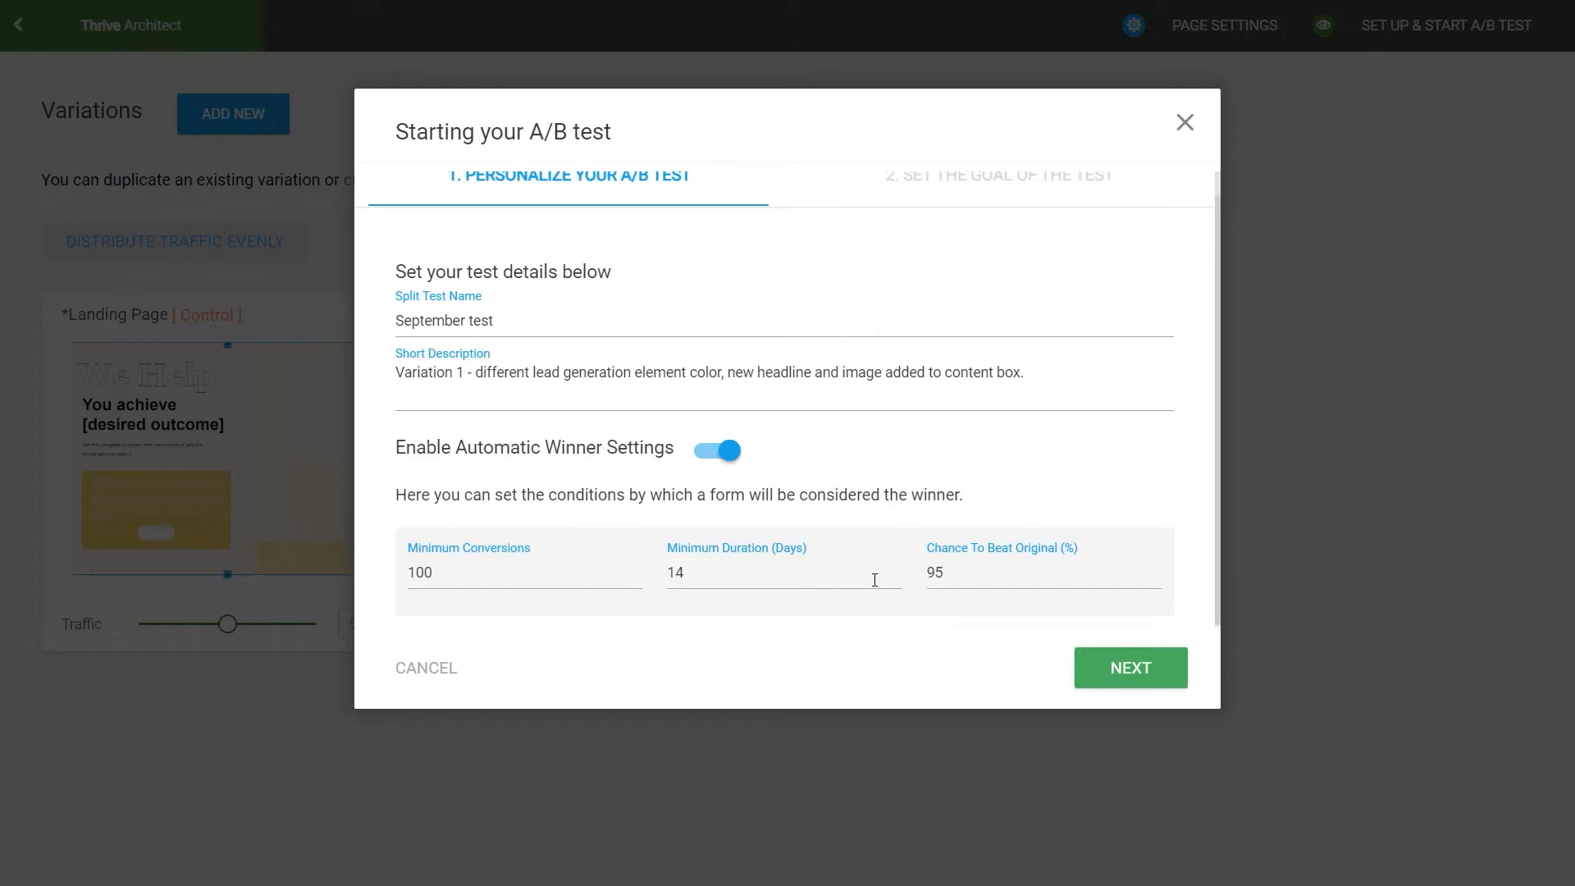
click(1116, 666)
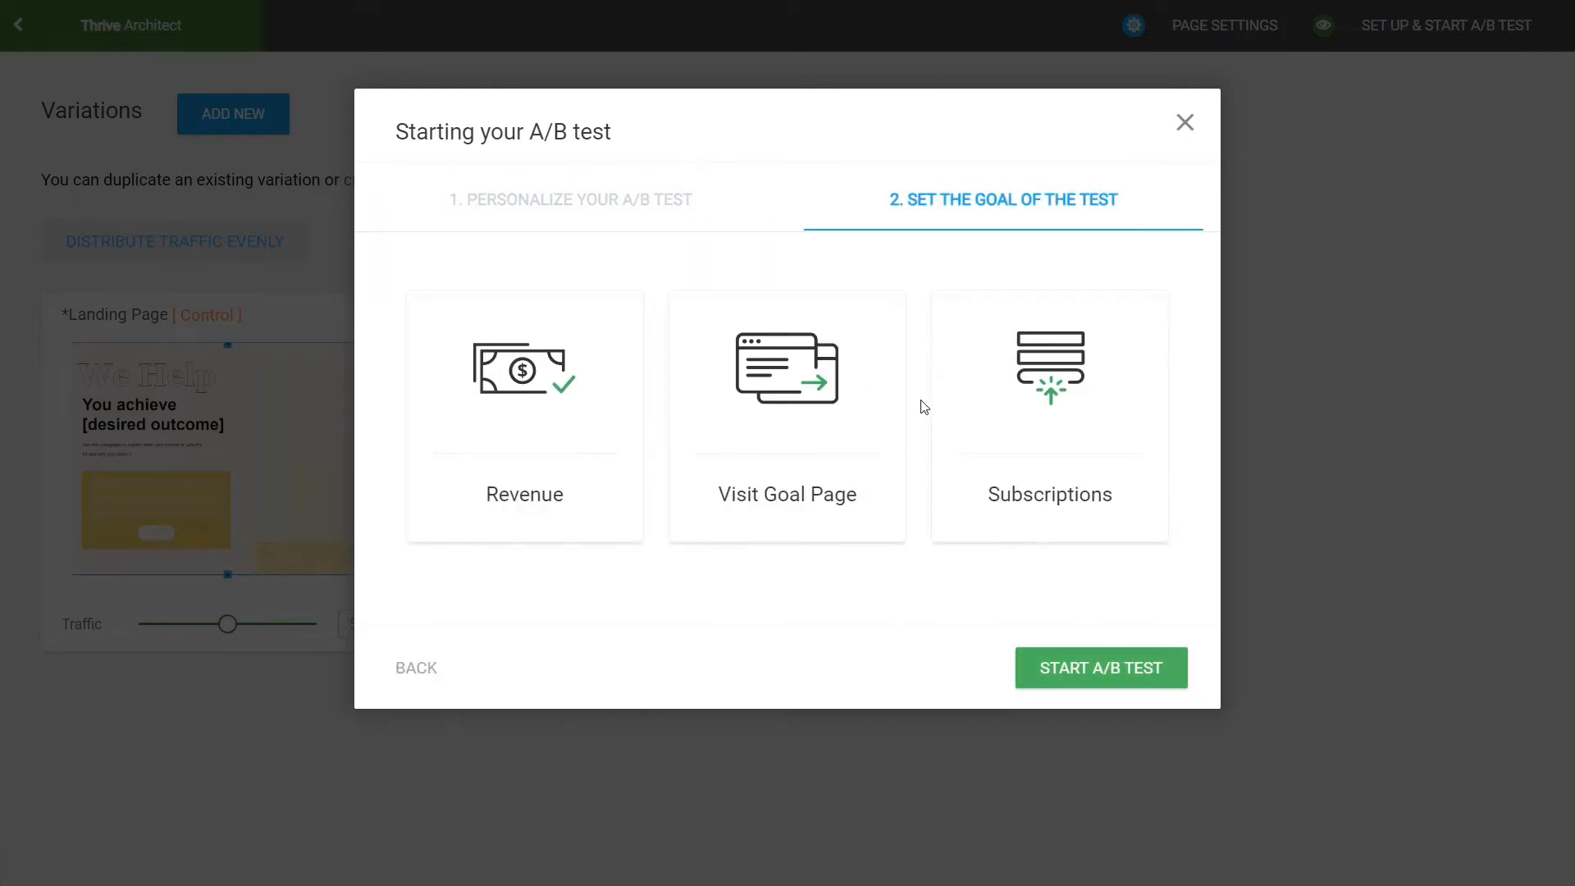
Step: Try the Subscriptions goal, and the Visit Goal Page goal with Sales Page plus a second blank goal page
click(1132, 392)
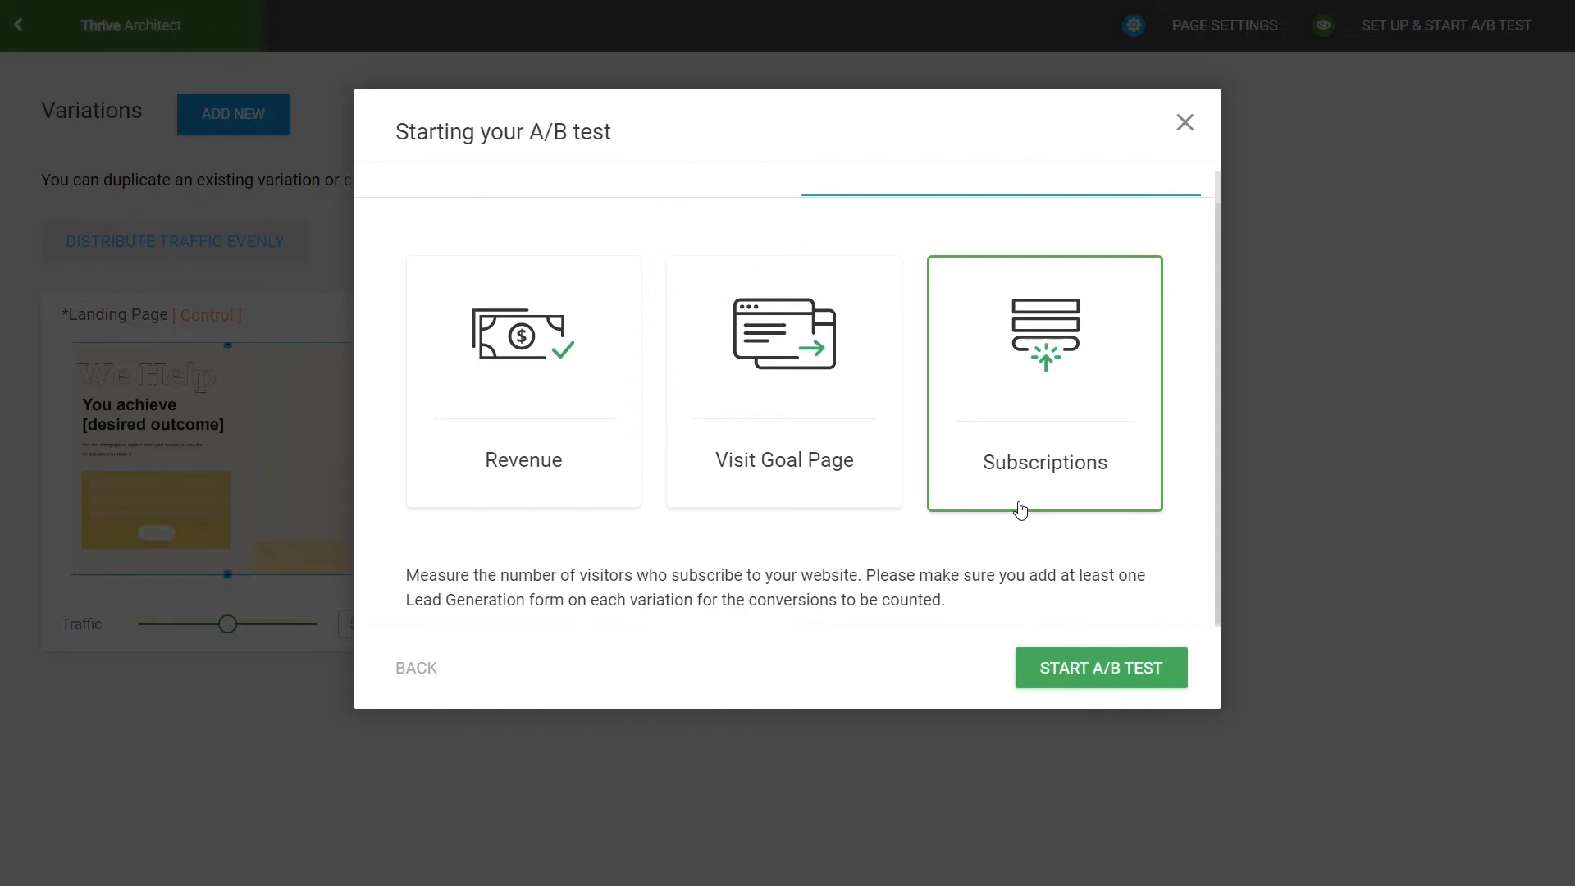
click(845, 431)
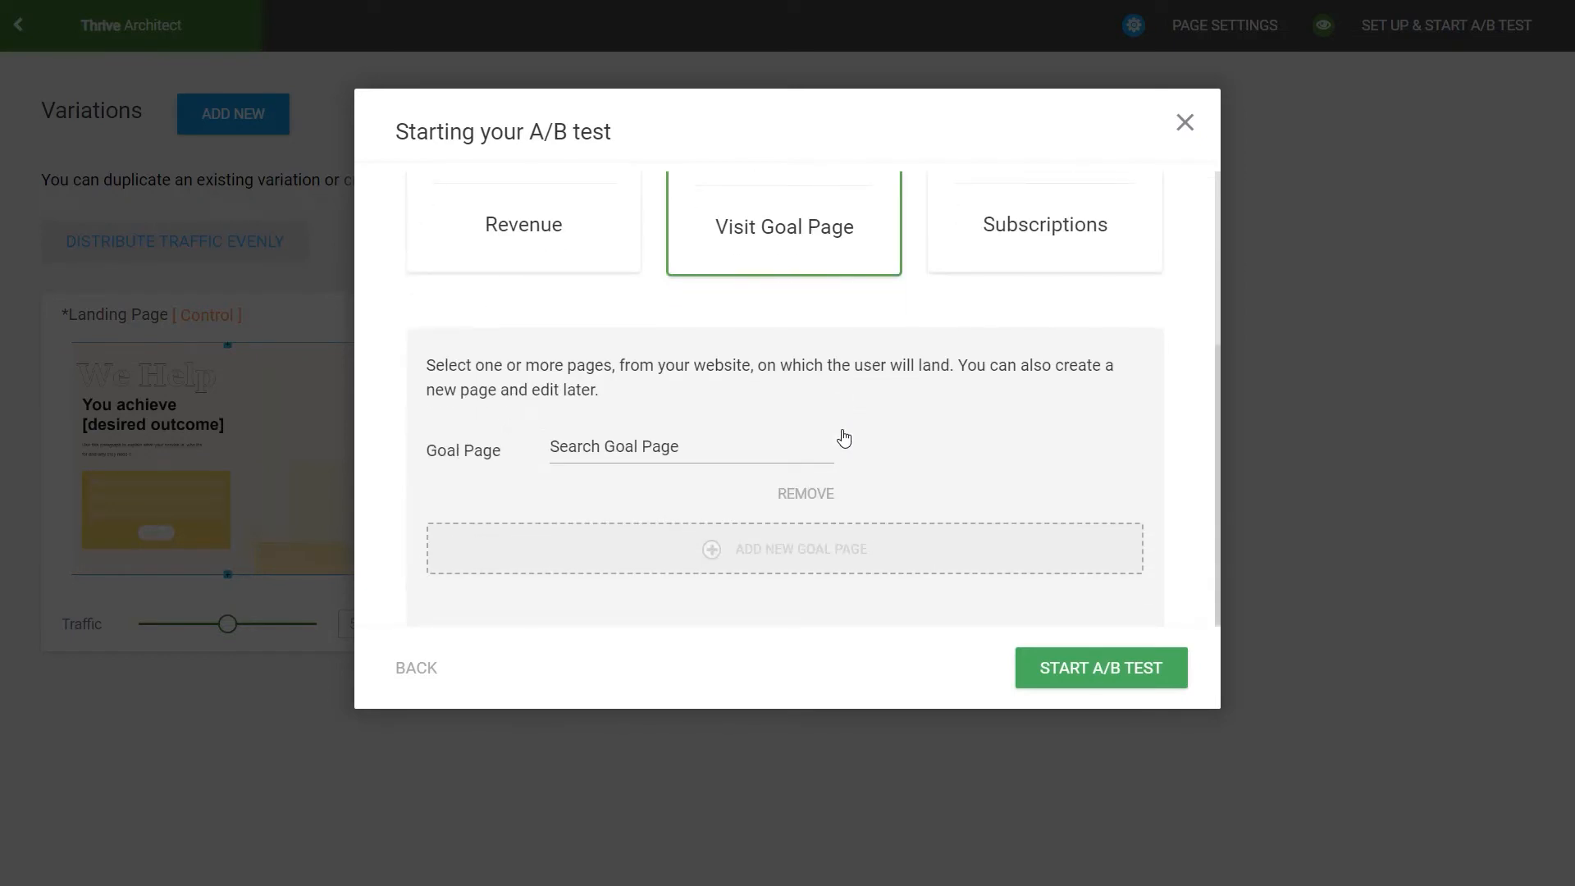
click(657, 453)
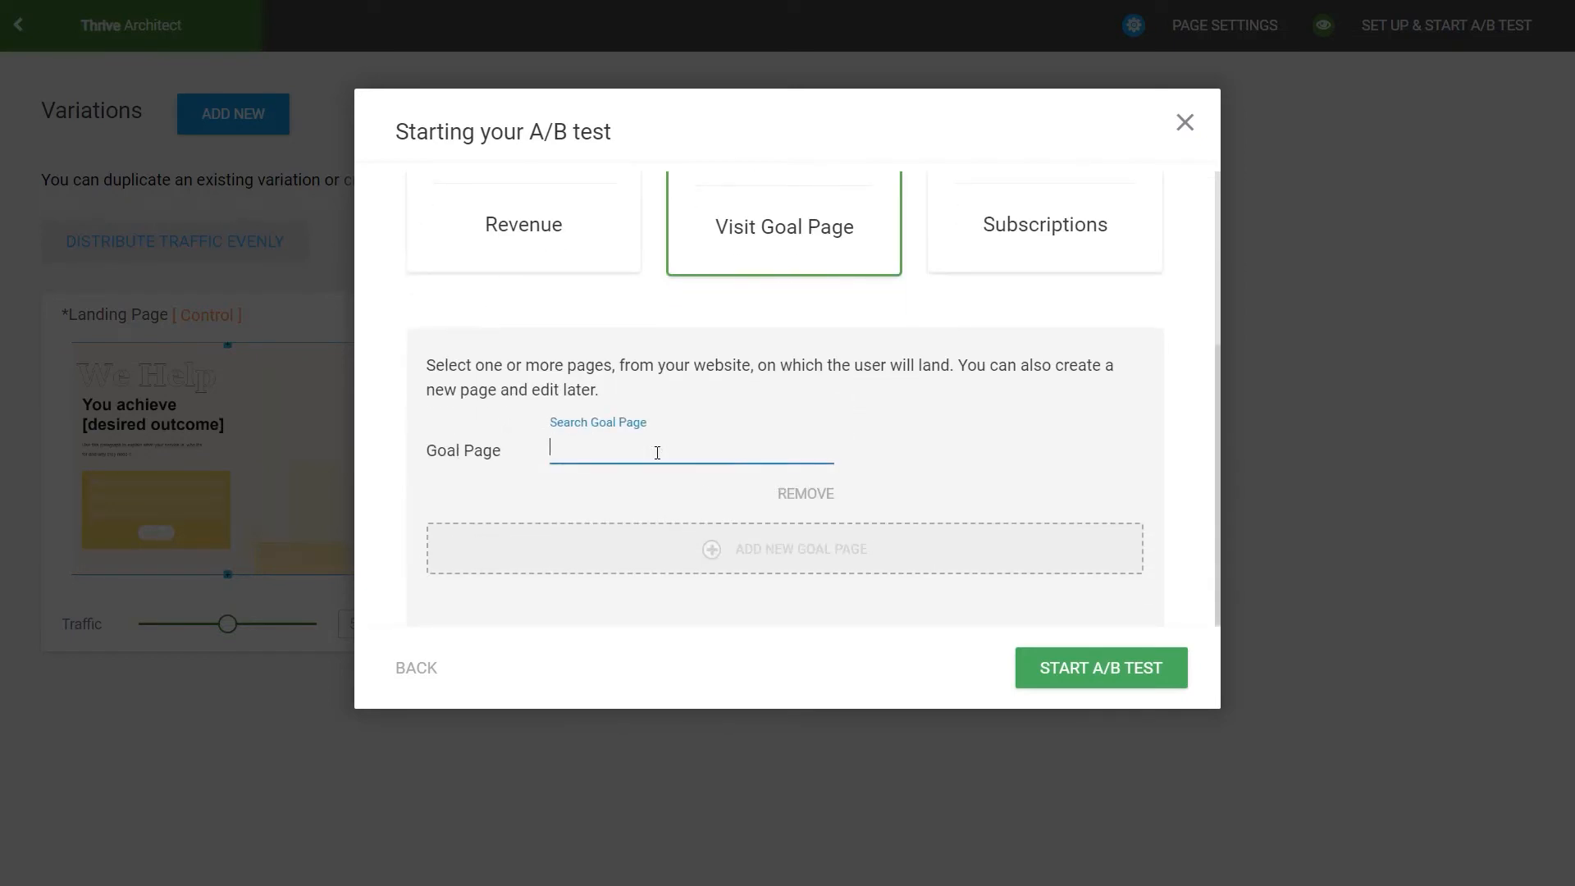
text(sales)
click(704, 535)
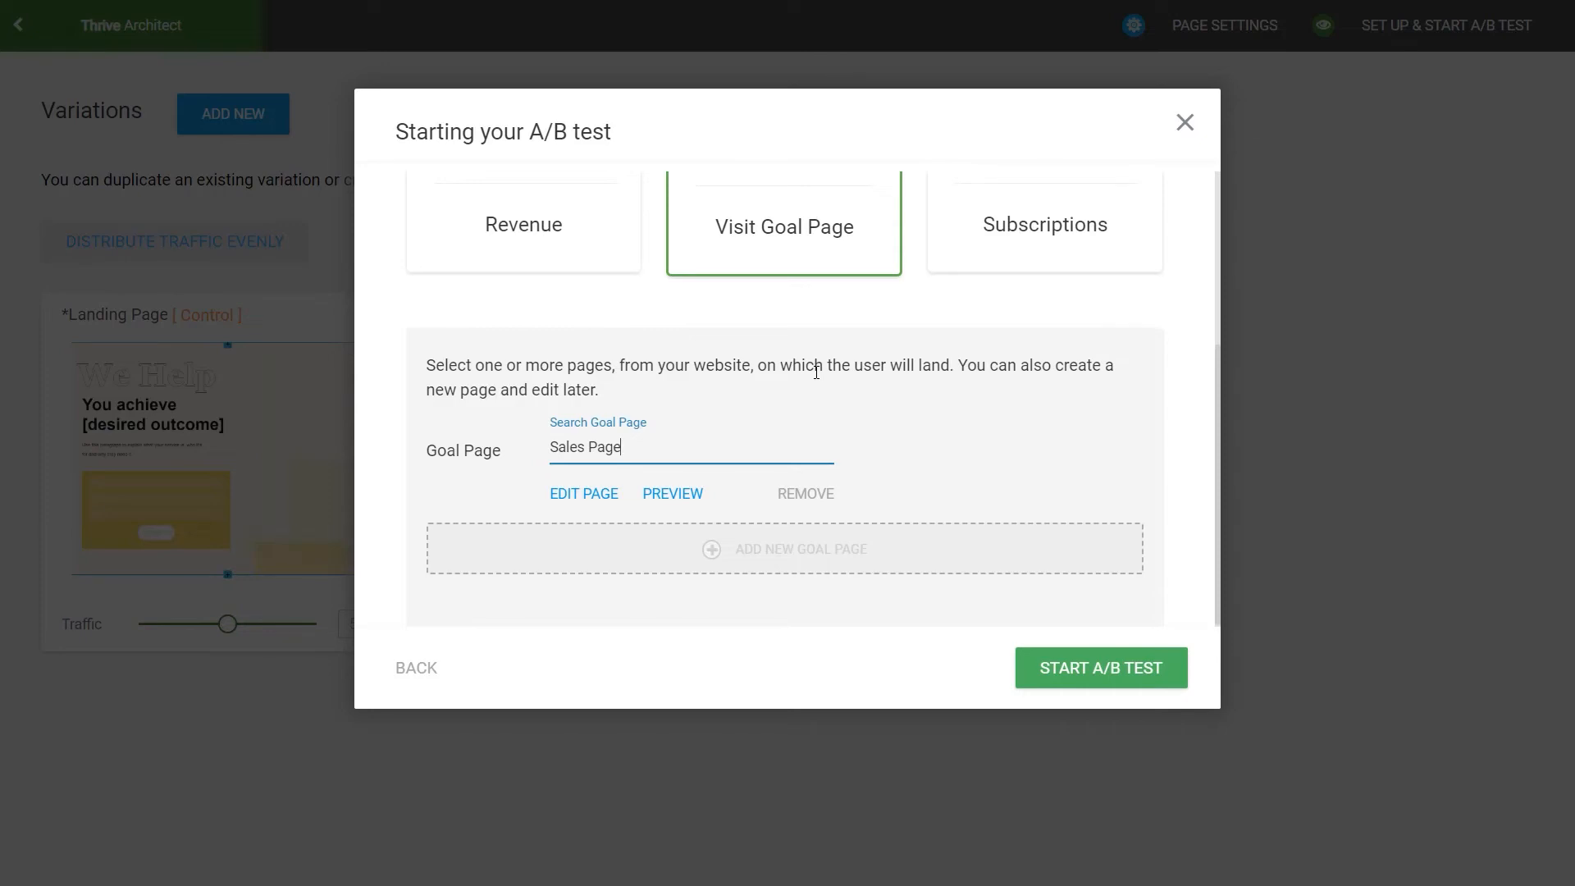
click(755, 572)
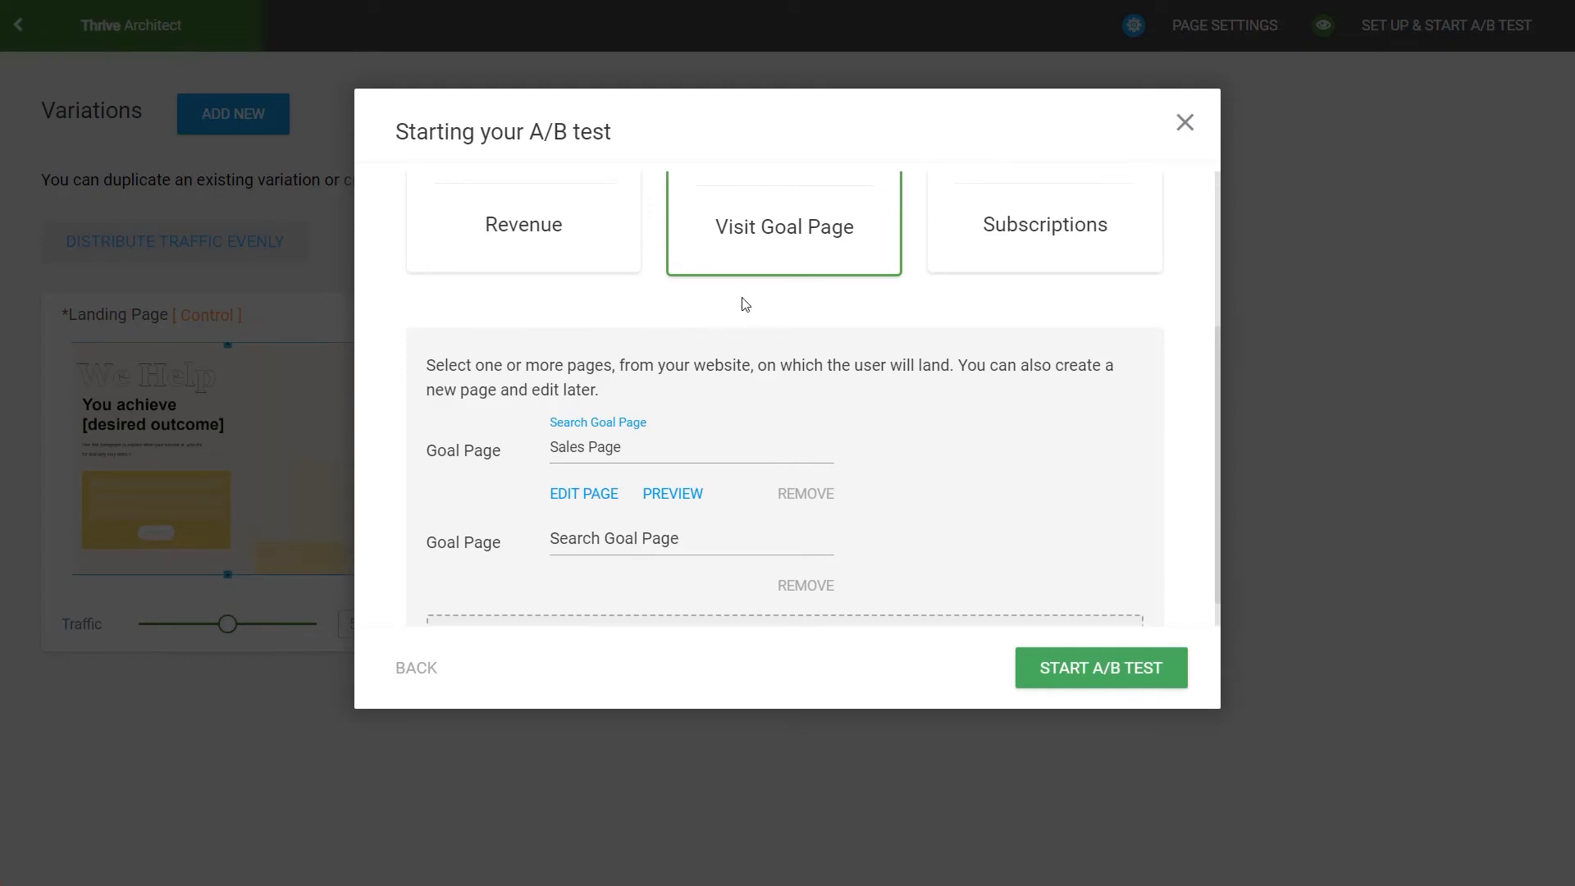
Step: Choose Revenue as the test goal, measured when "A customer visits certain pages on my site"
scroll(607, 272, up, 3)
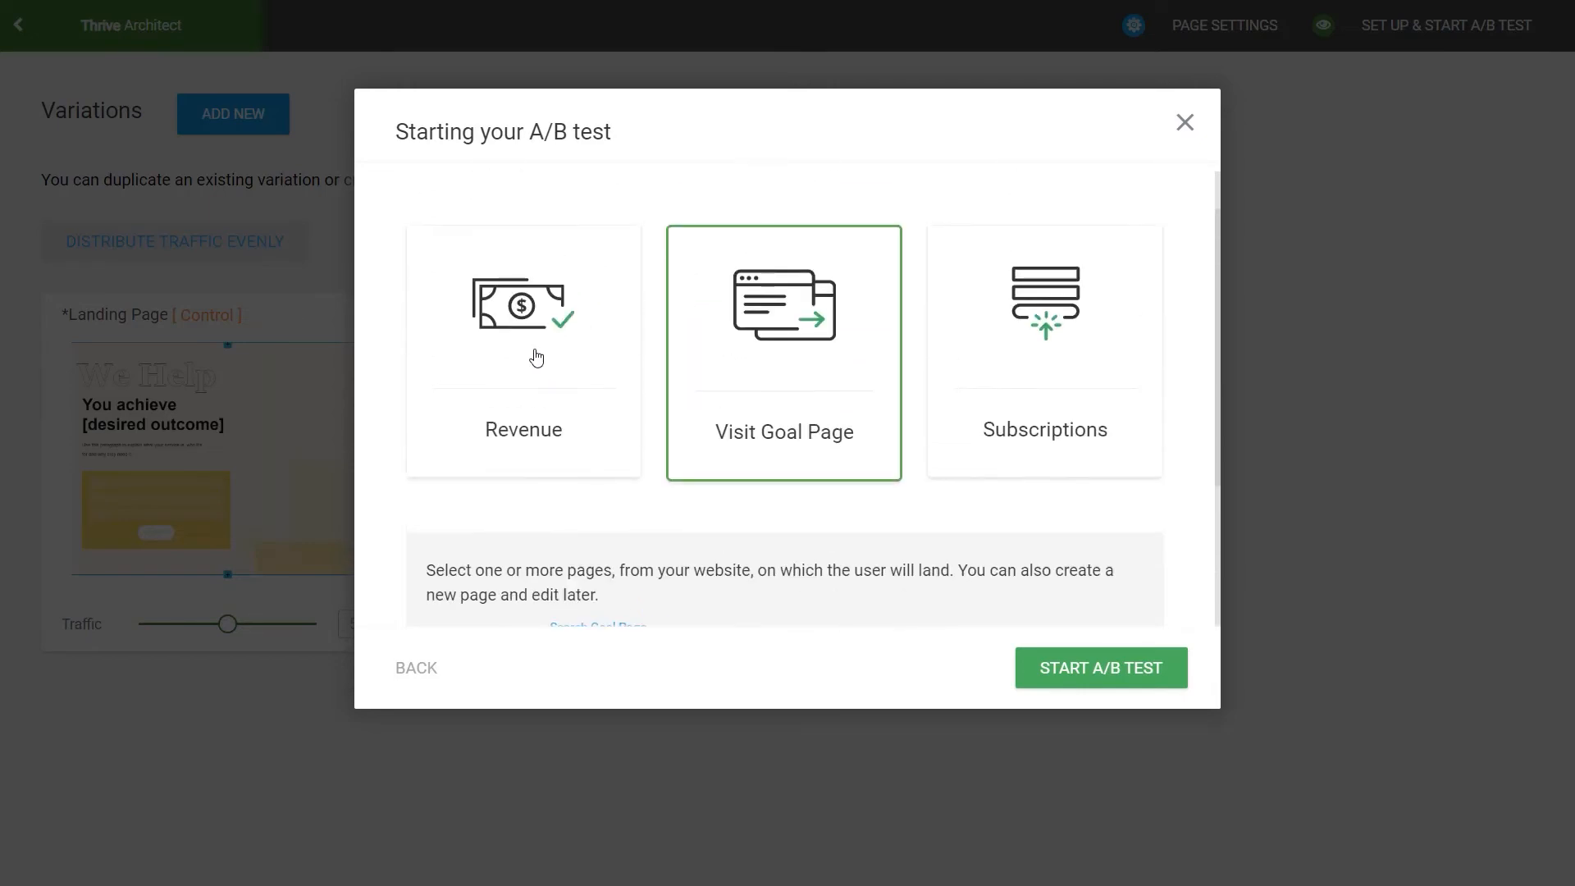
click(537, 377)
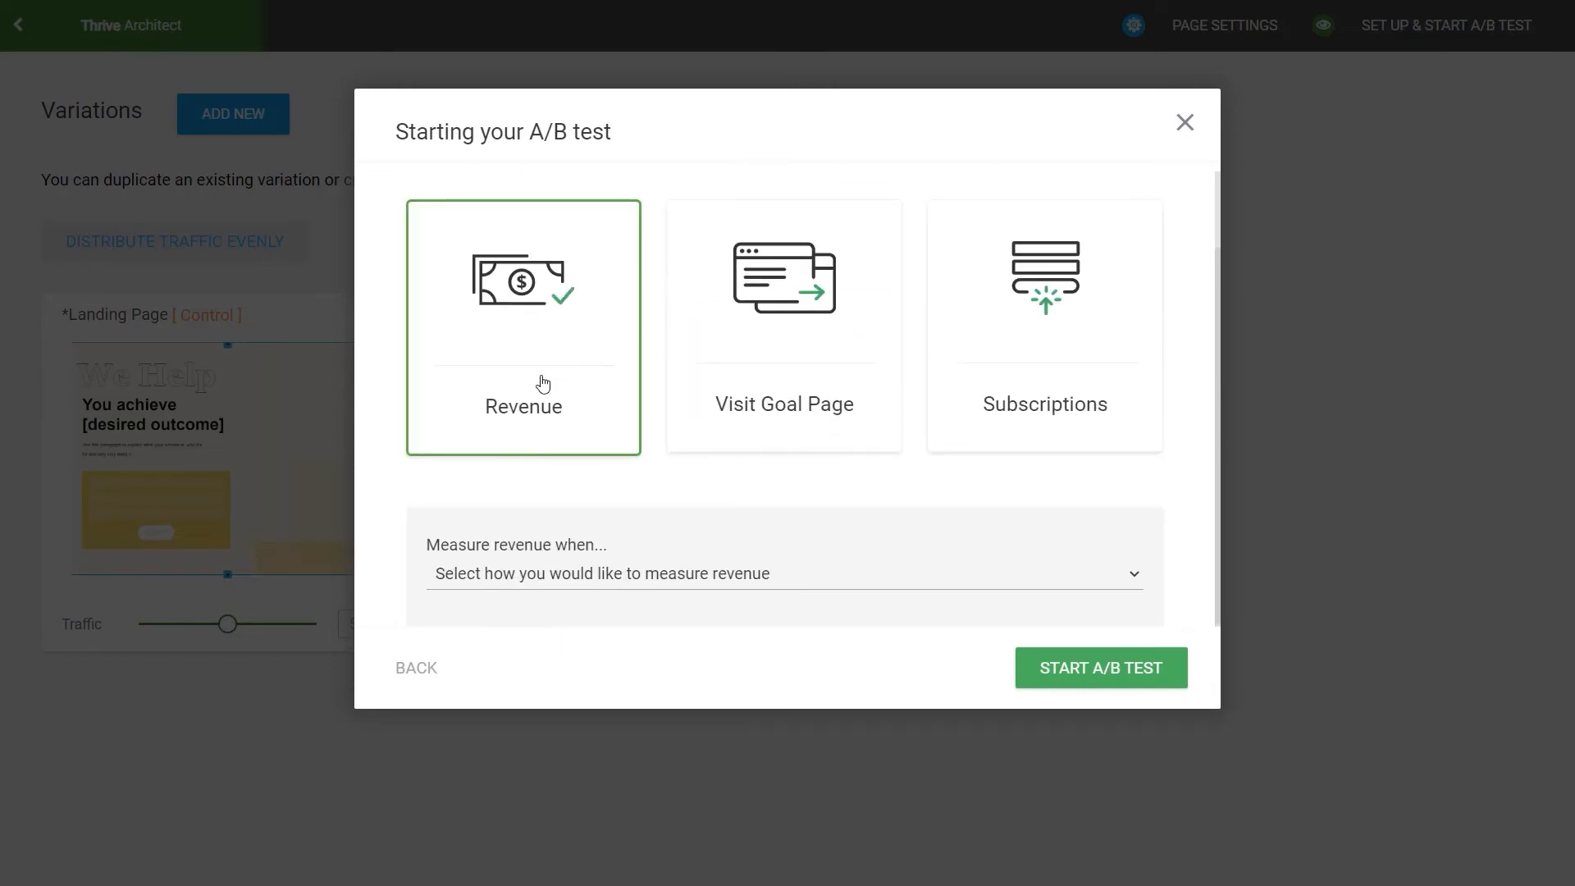
click(822, 584)
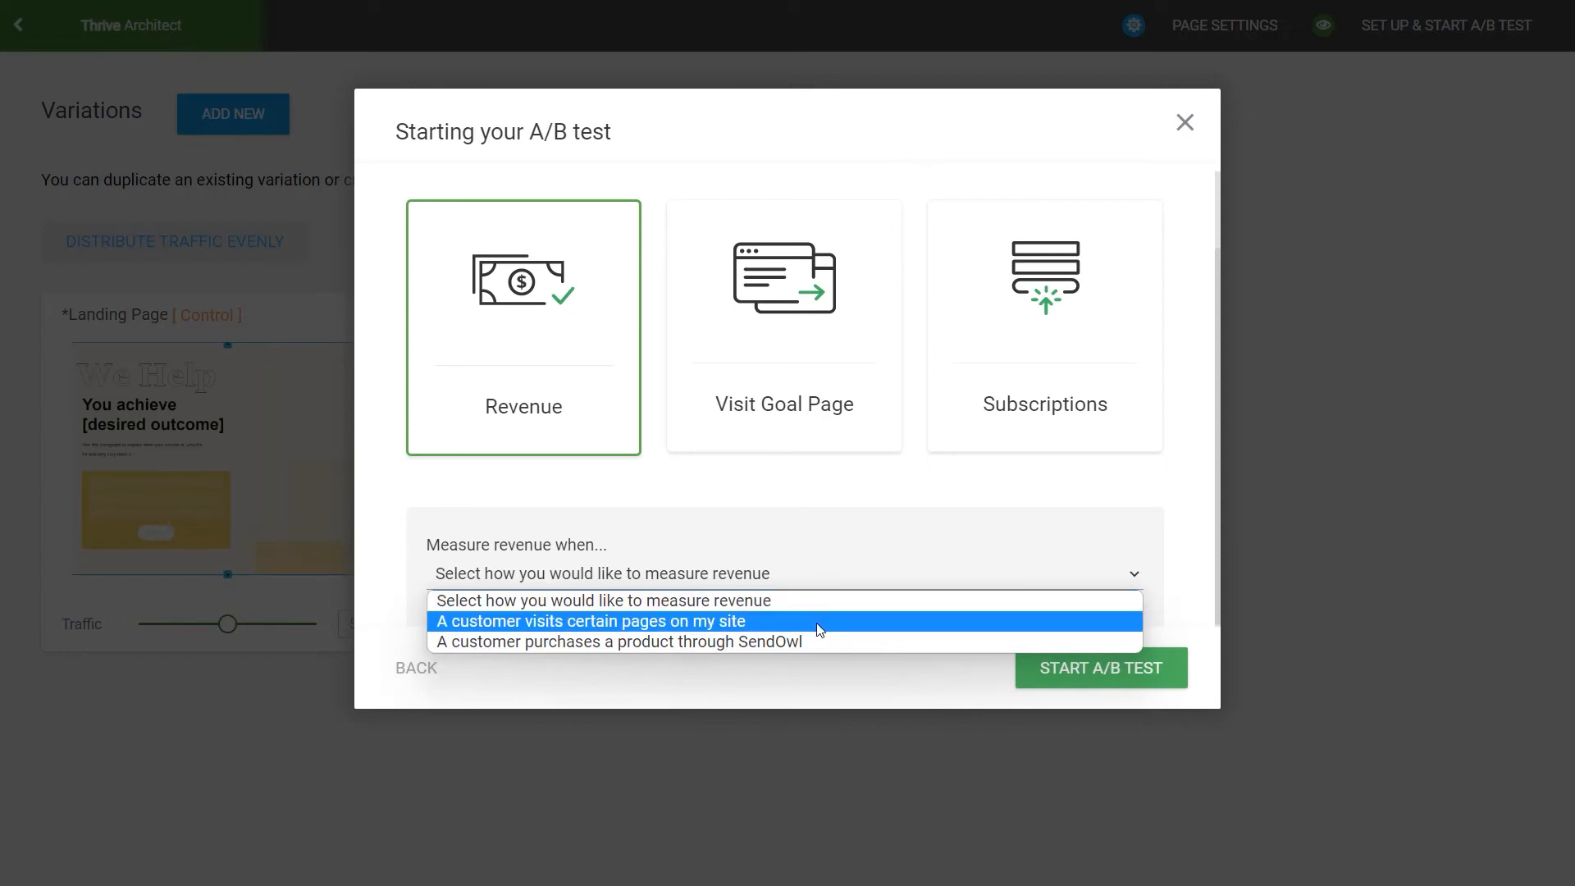
click(820, 622)
Step: Replace Sales Page with Thank You Page as the first page for measuring revenue
scroll(834, 589, down, 3)
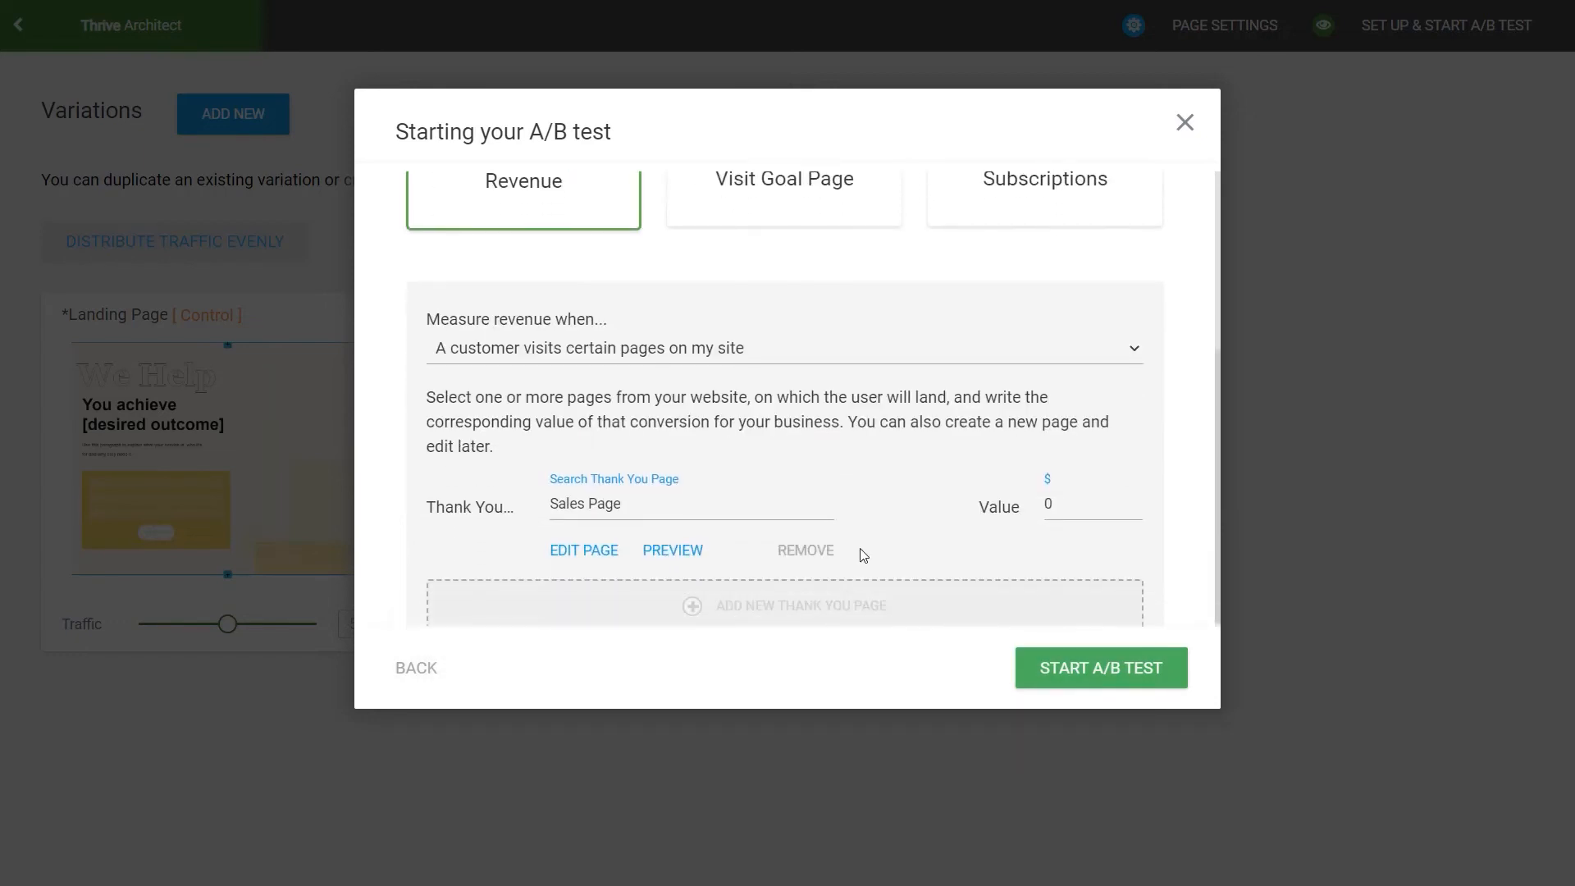
click(762, 502)
key(BackSpace)
key(BackSpace)
key(BackSpace)
key(BackSpace)
key(BackSpace)
key(BackSpace)
key(BackSpace)
key(BackSpace)
key(BackSpace)
key(BackSpace)
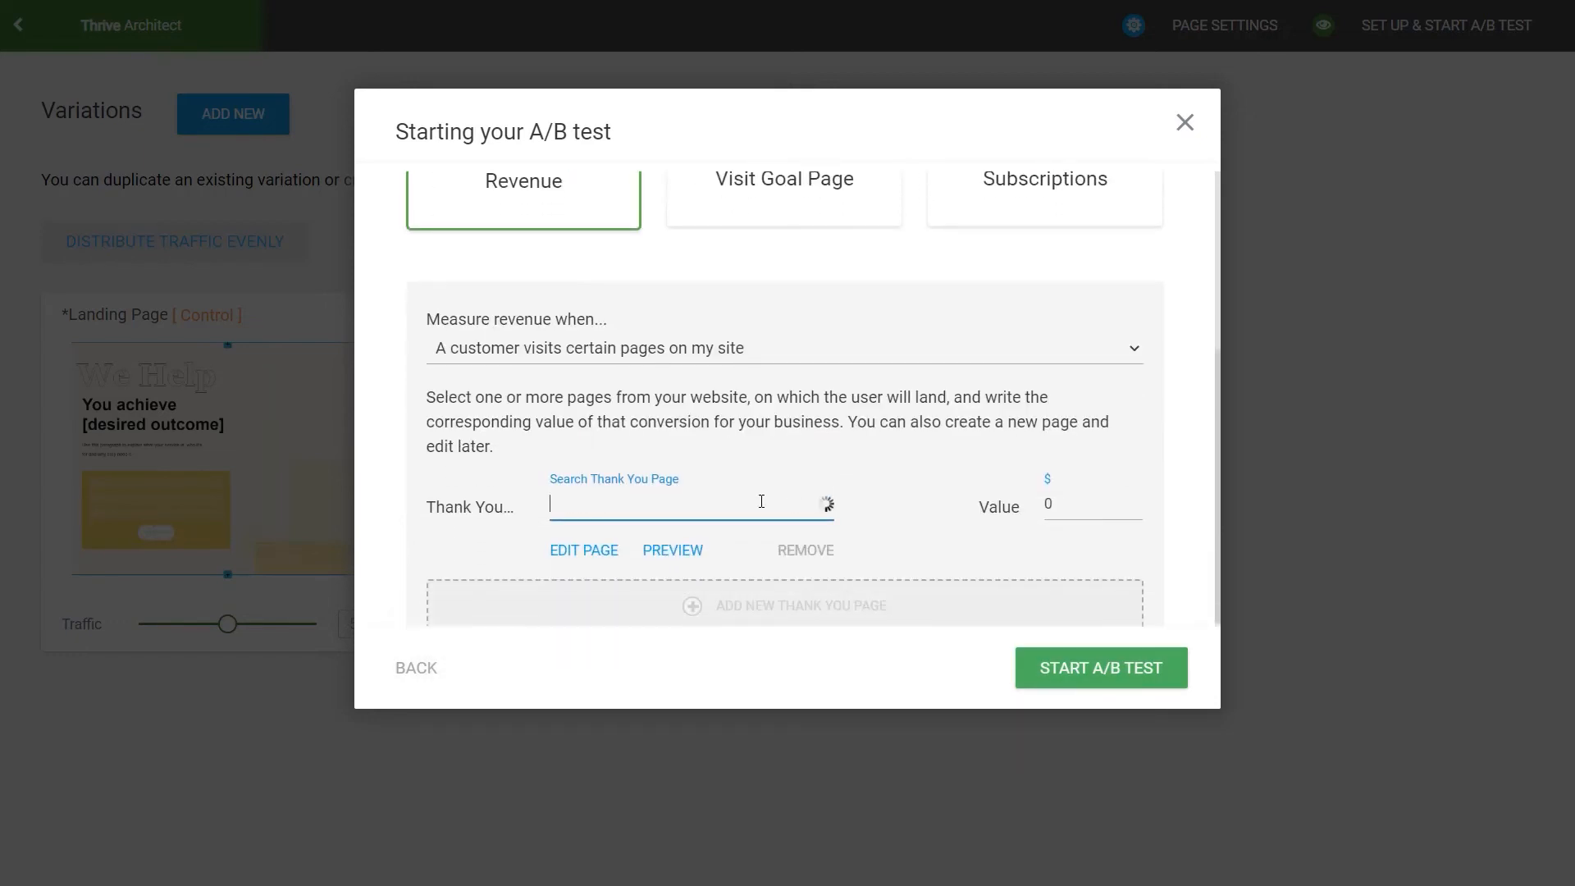
text(thank)
click(692, 534)
Step: Add a second thank you page entry and assign Confirmation Page to it
scroll(781, 555, down, 1)
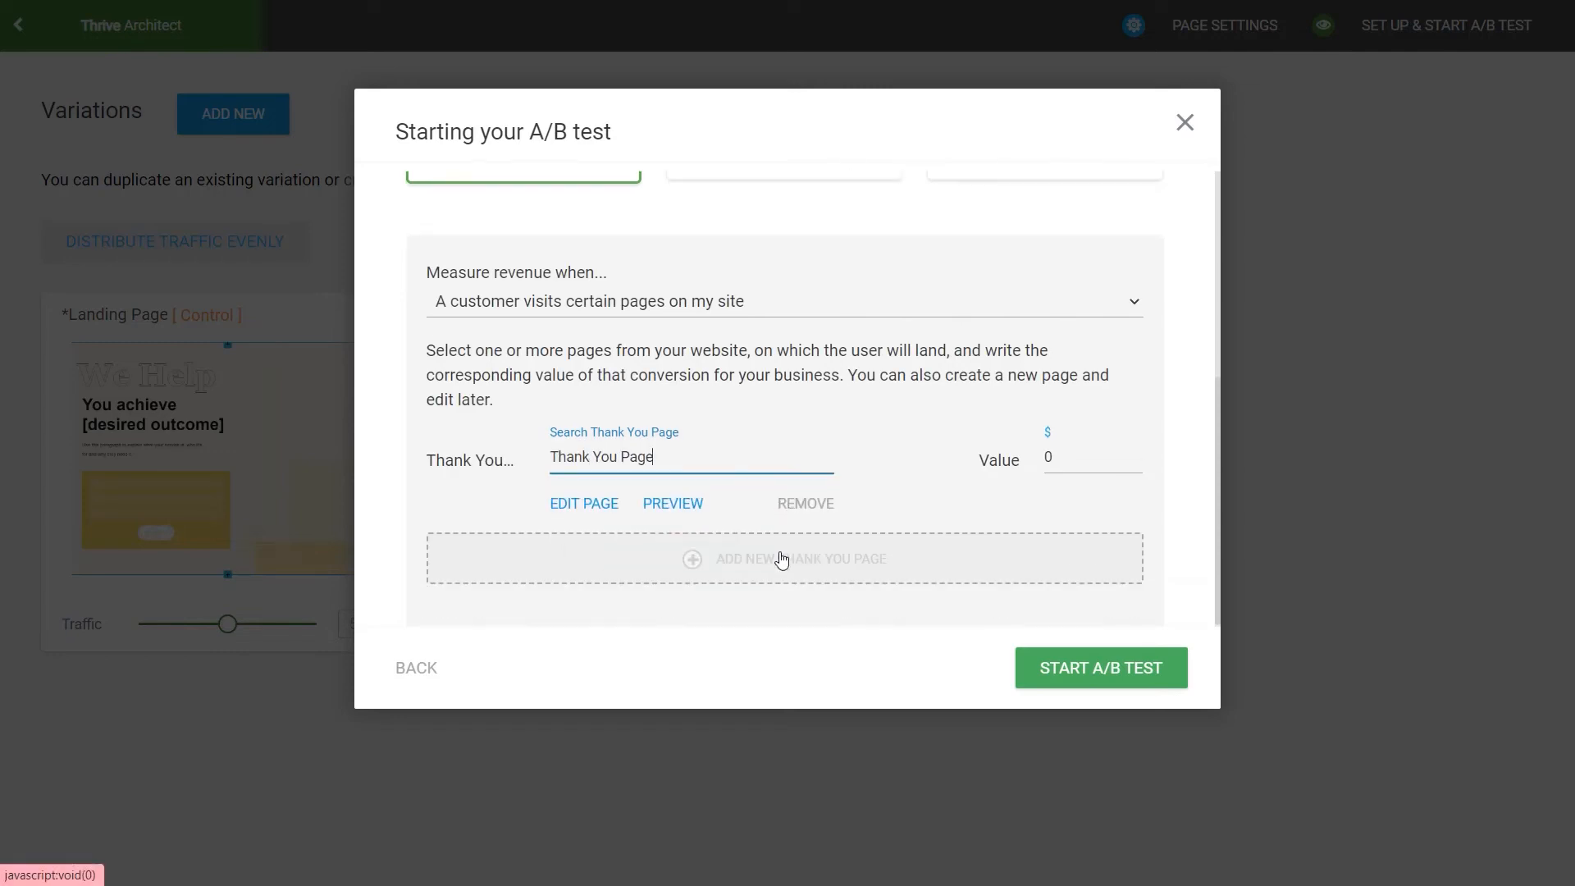
click(777, 562)
click(680, 548)
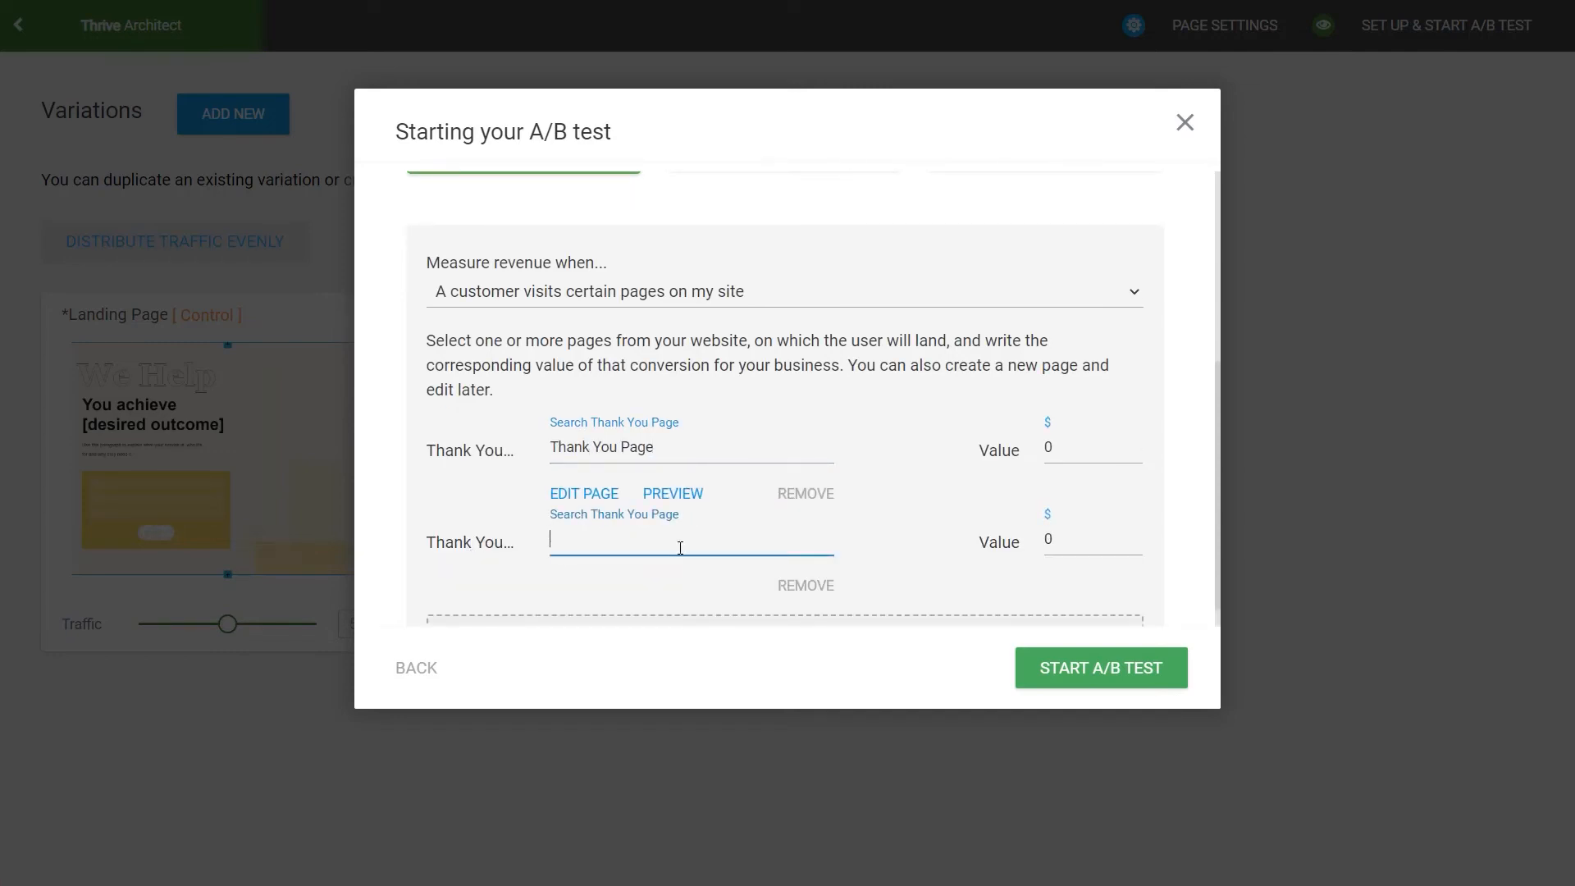
text(confirma)
click(705, 568)
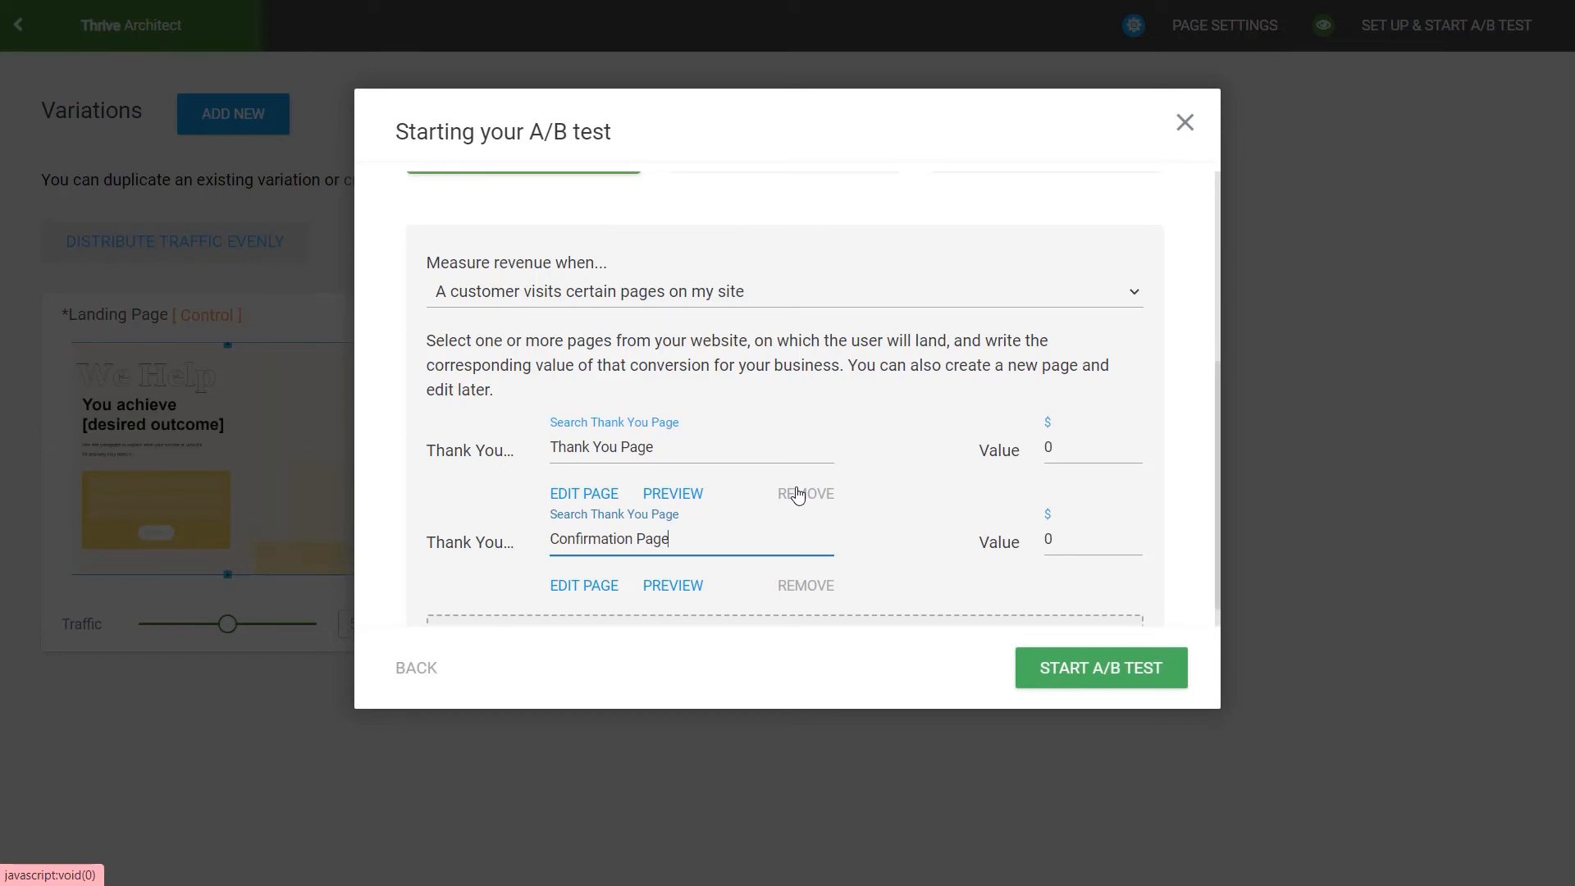
Step: Set the conversion values to $5 for Thank You Page and $10 for Confirmation Page, and start the A/B test
click(1054, 447)
text(5)
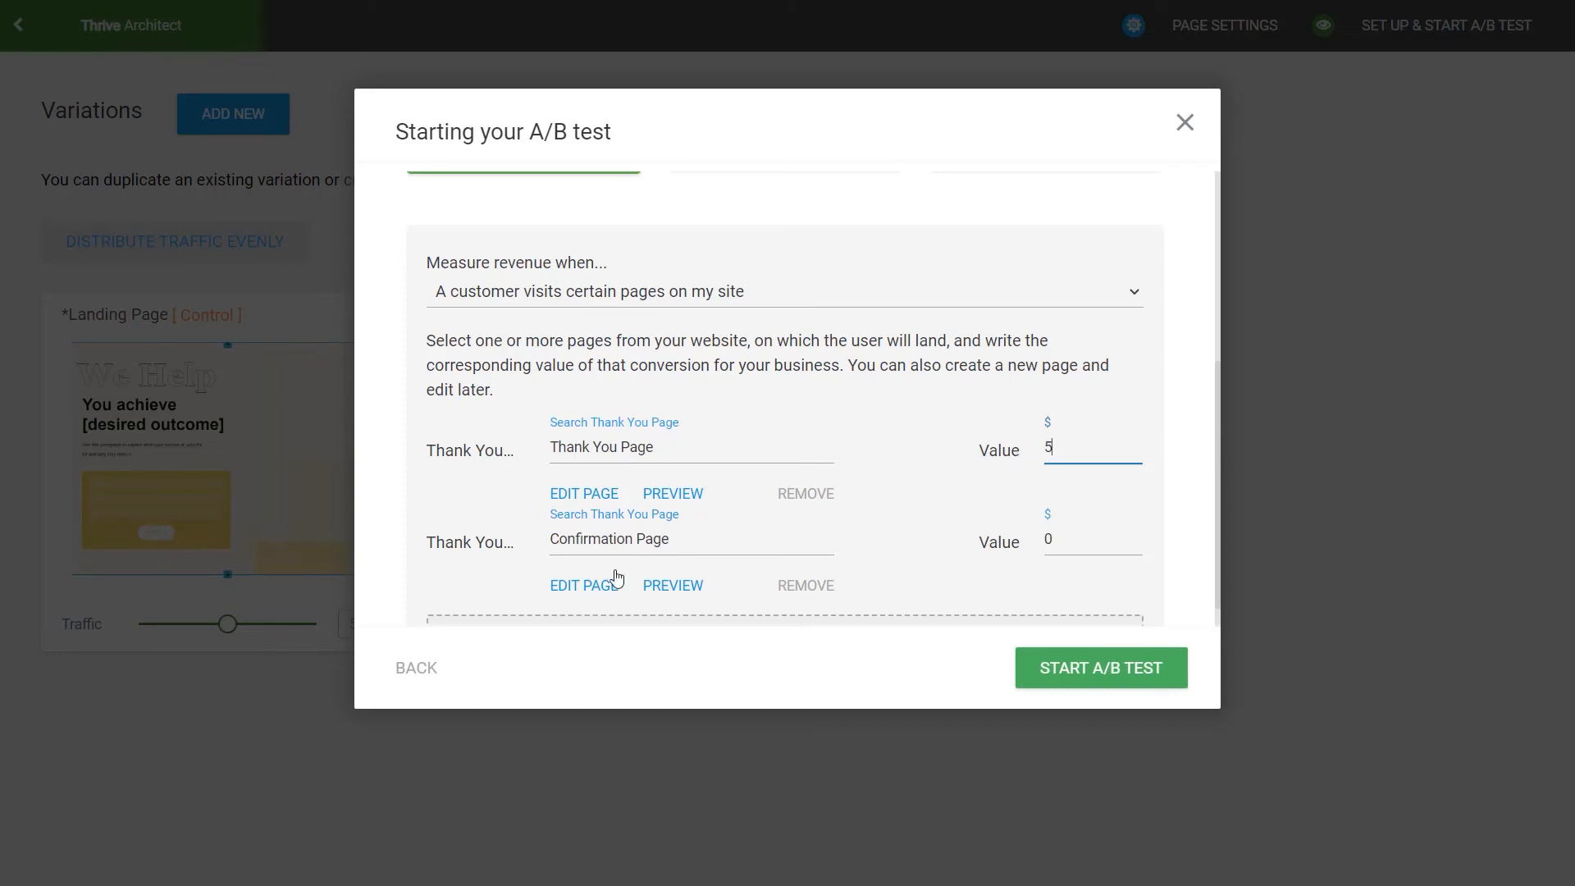
click(1081, 544)
text(10)
click(1141, 667)
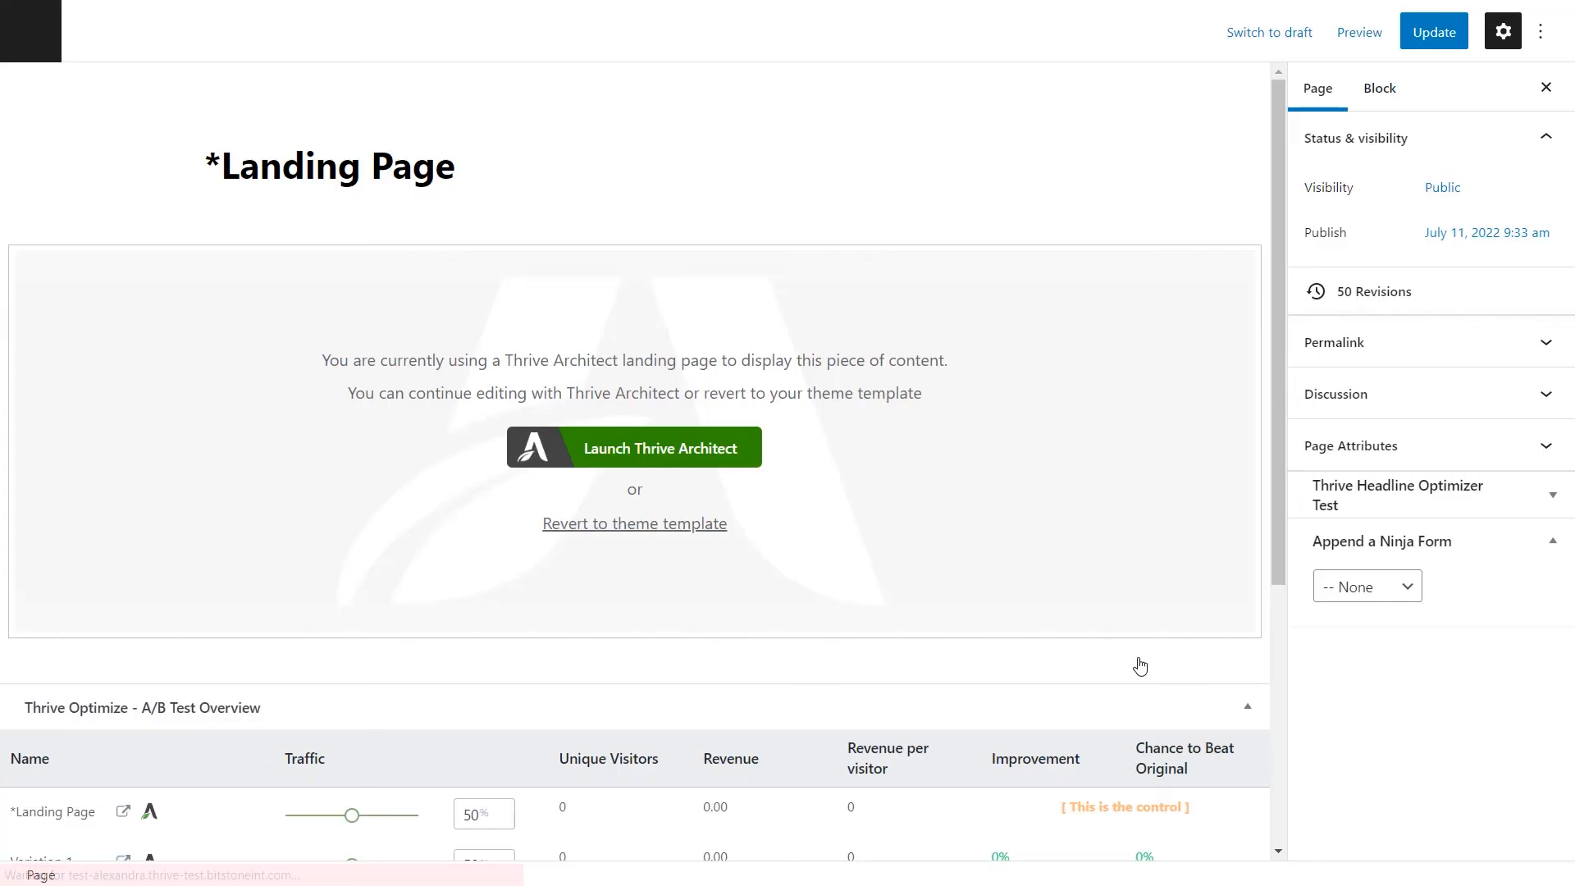
Step: Open the September test's detailed report and examine its conversion graph, variation statistics and test controls
scroll(1063, 618, down, 2)
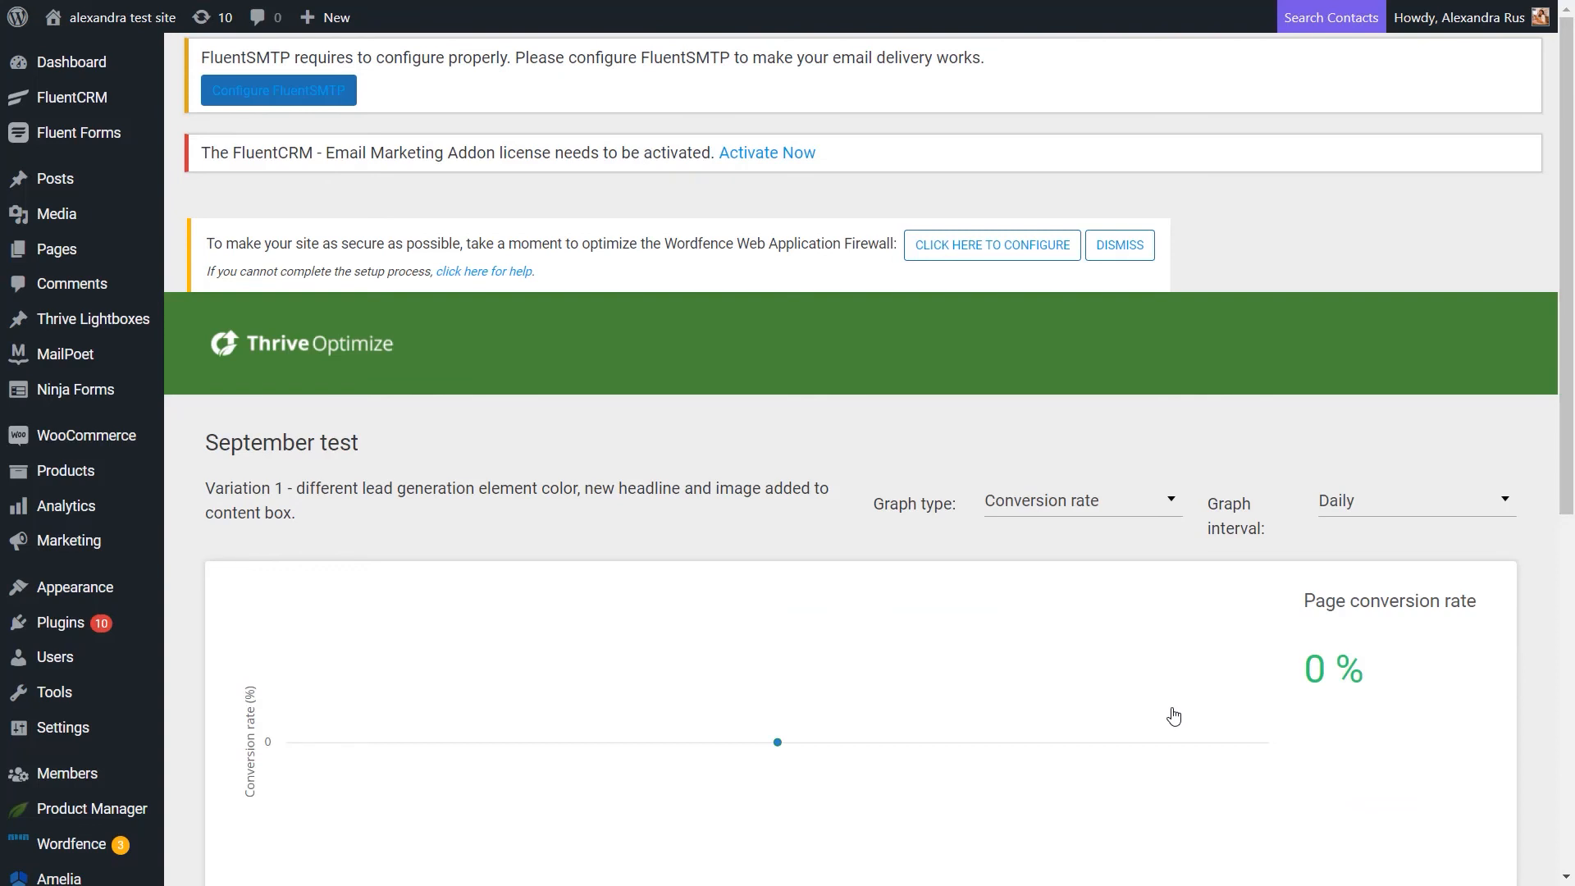
scroll(1174, 717, down, 3)
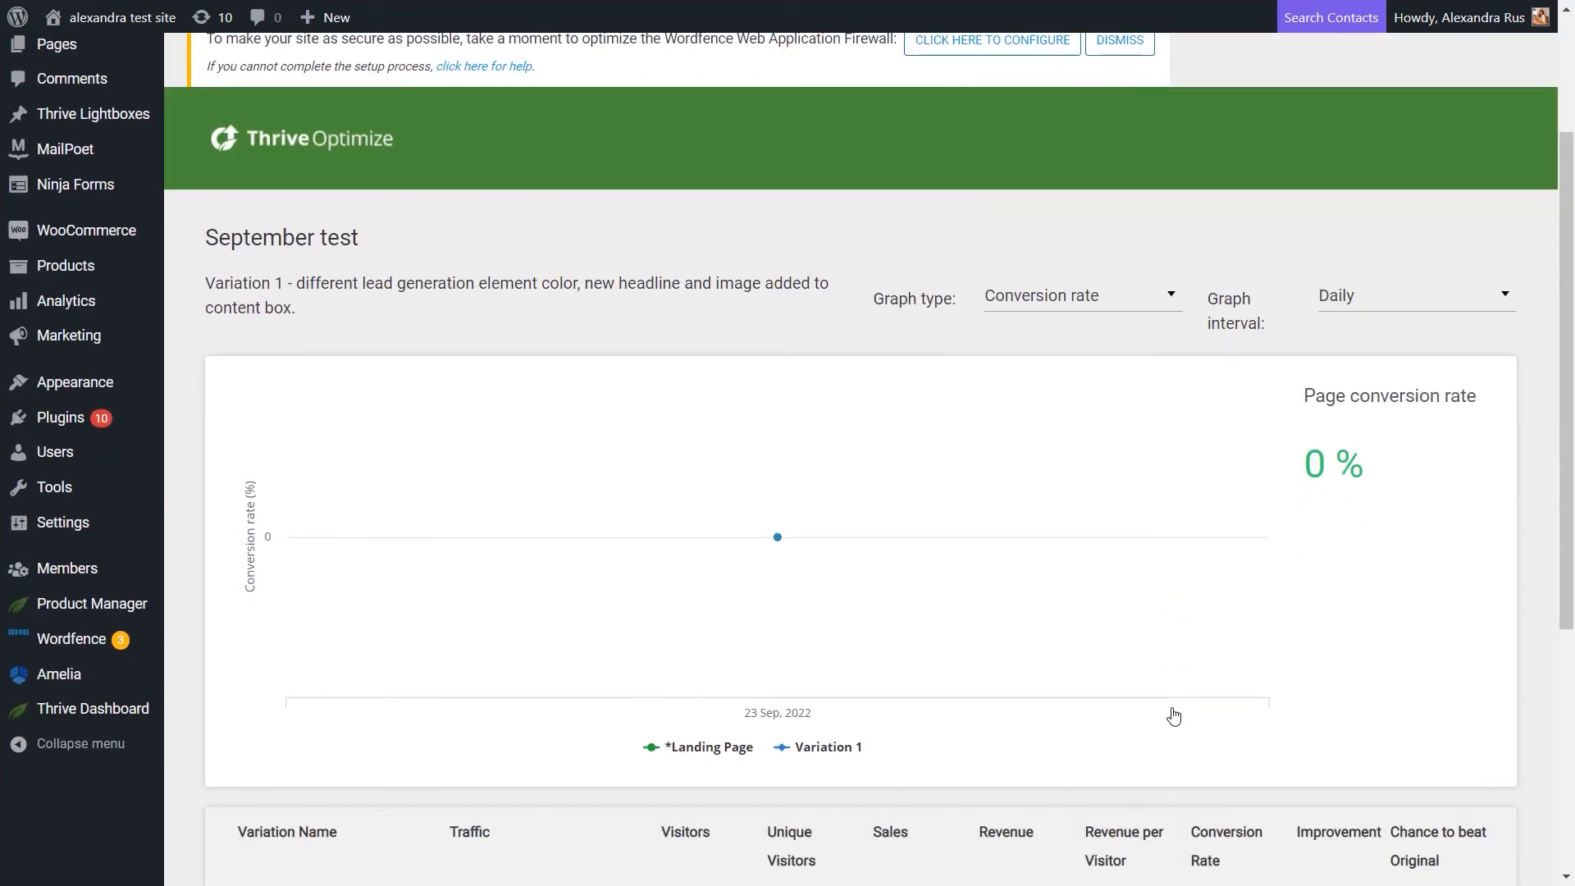
scroll(1174, 717, down, 5)
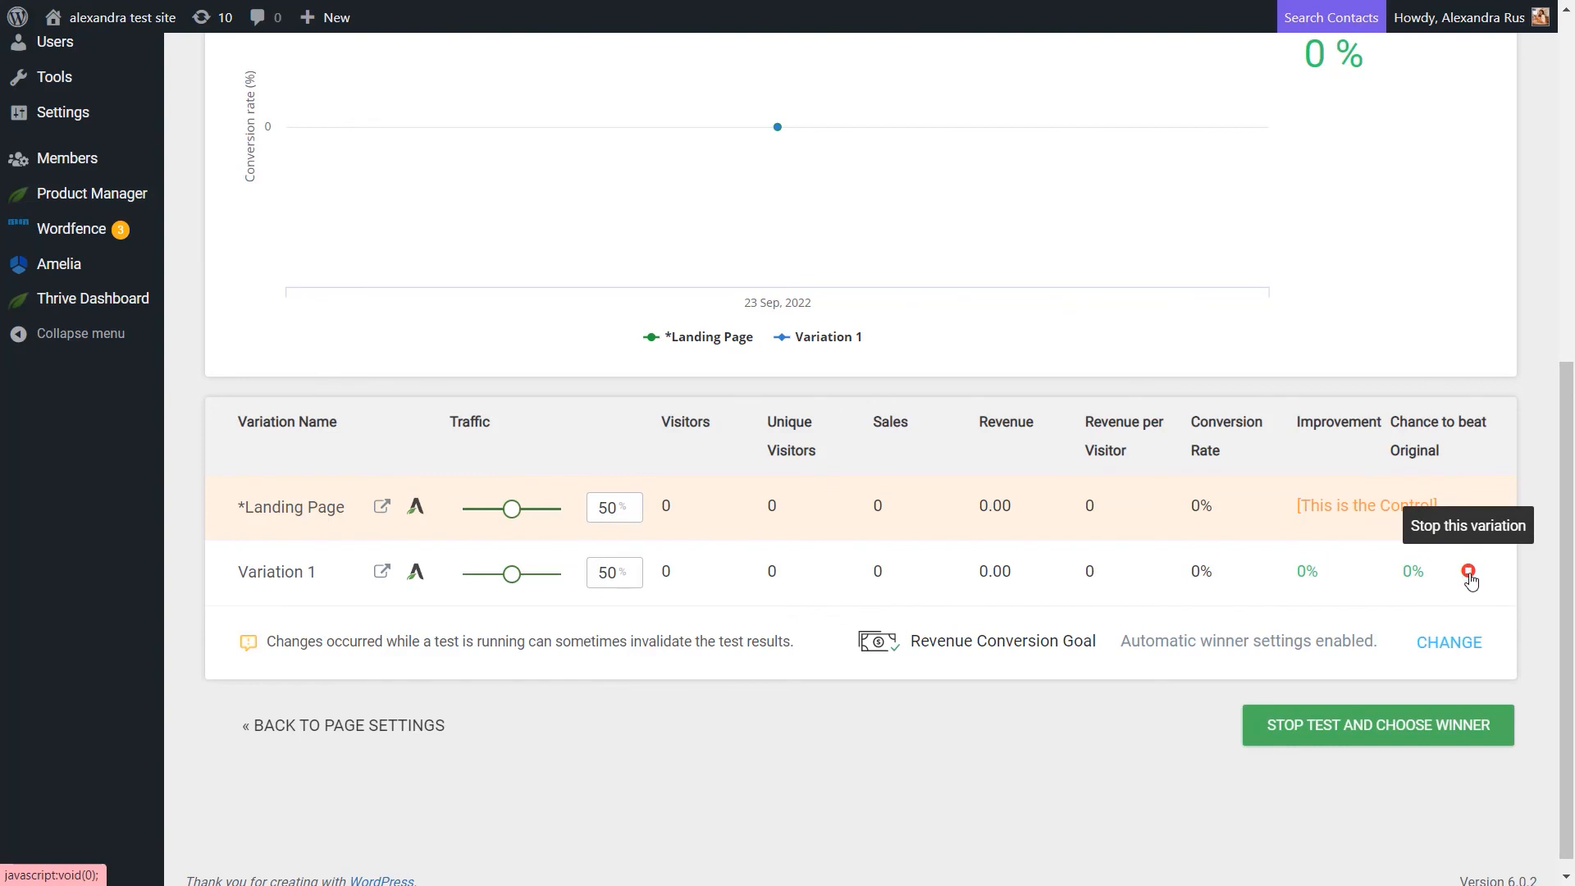
drag(1569, 659, 1569, 454)
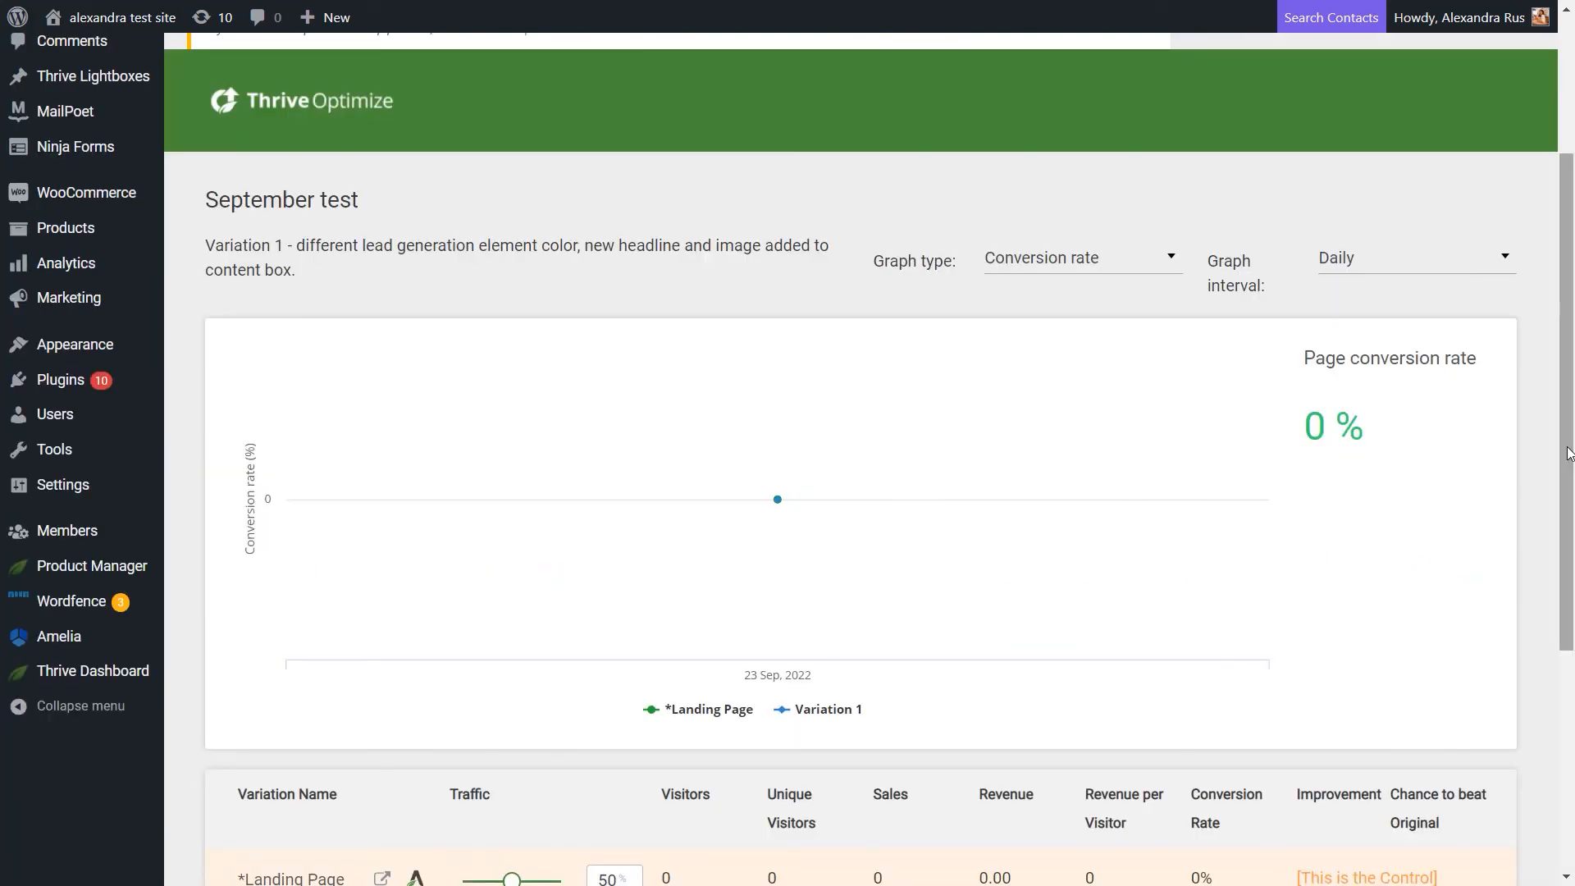
Step: Open the Thrive Optimize dashboard and examine the 30-day stats and the running and completed tests
mouse_move(107, 671)
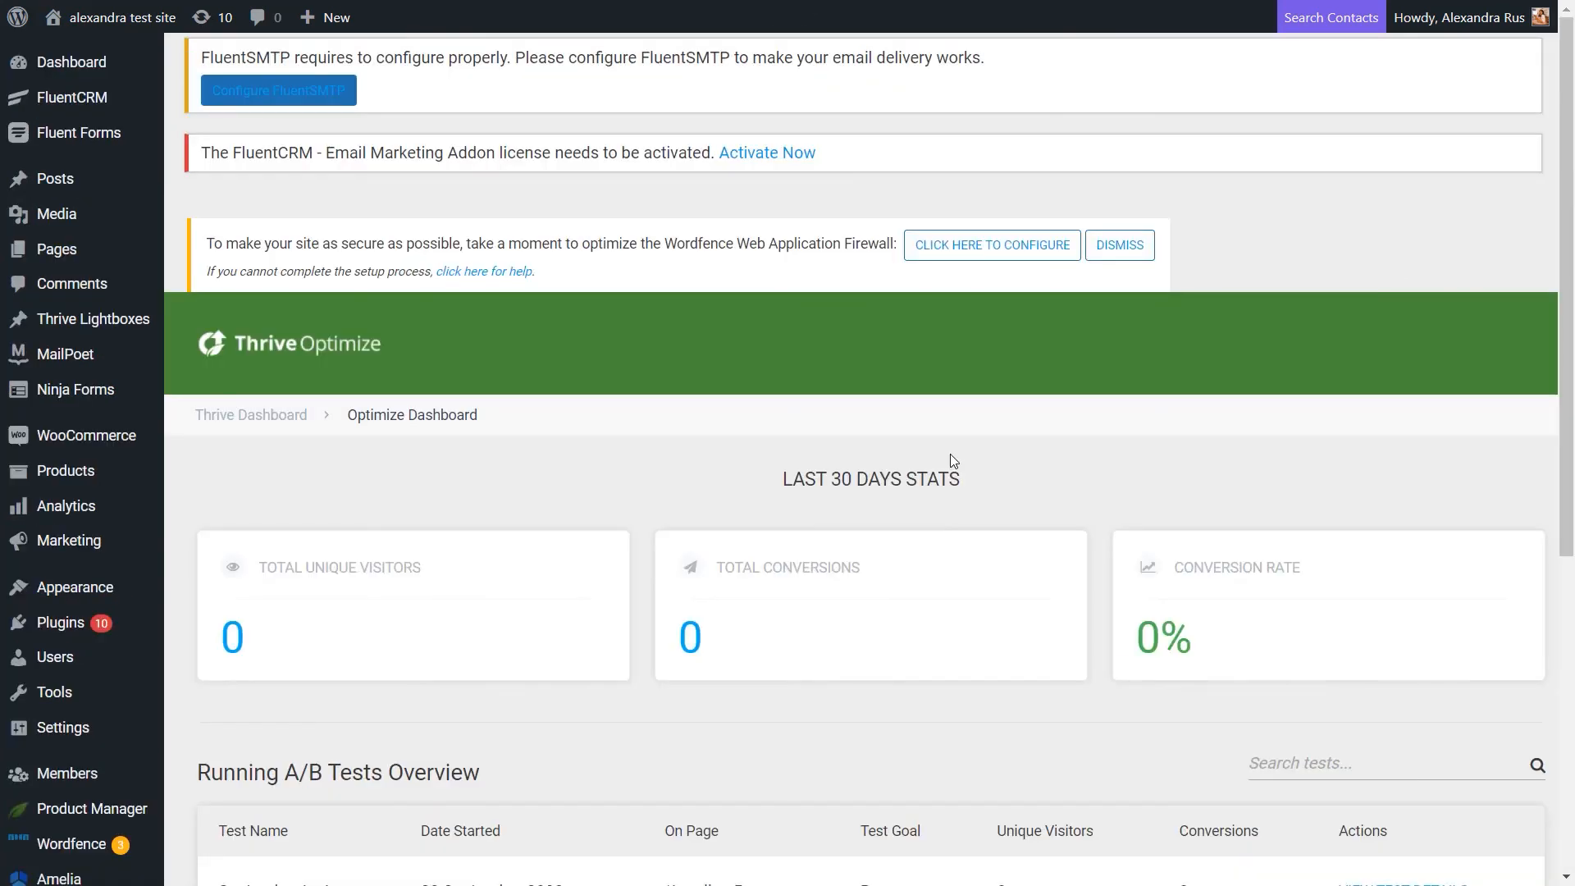
scroll(951, 455, down, 4)
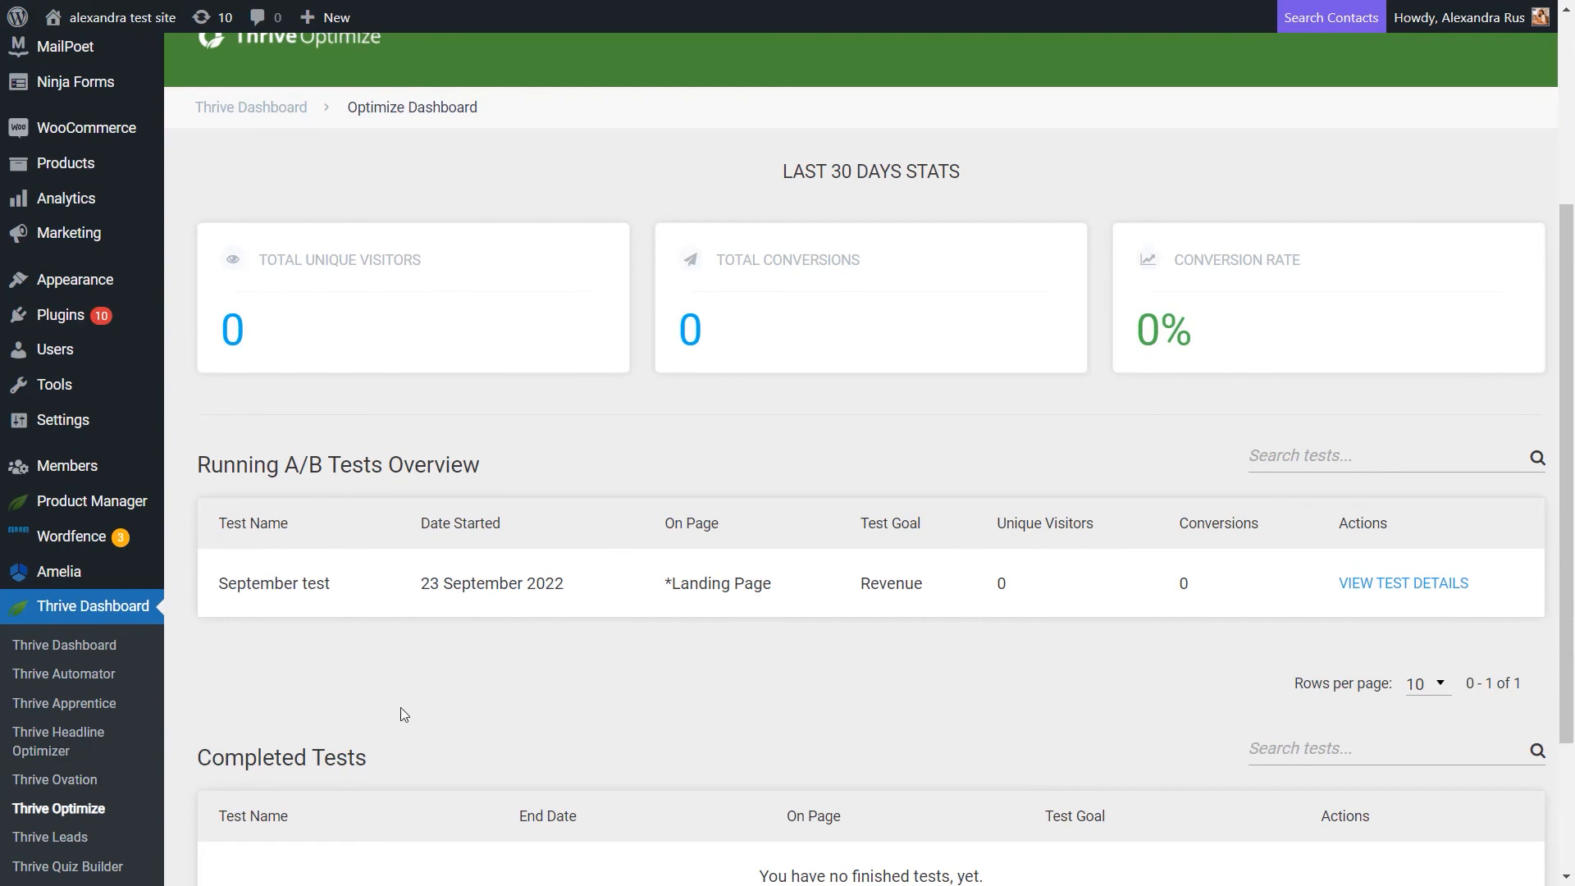
scroll(509, 648, down, 1)
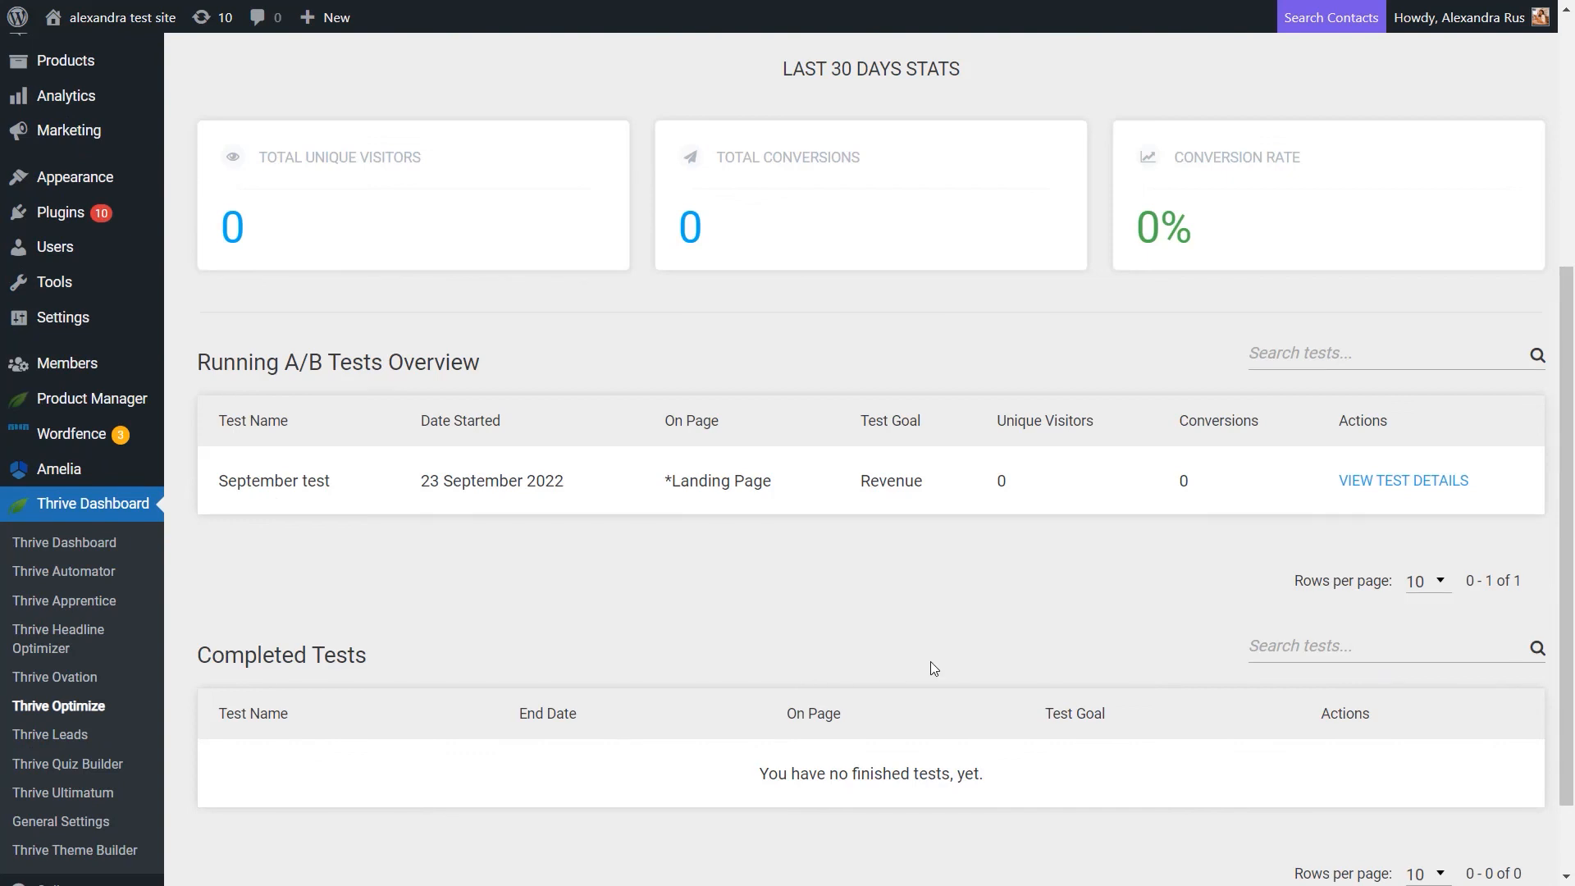
scroll(930, 661, up, 1)
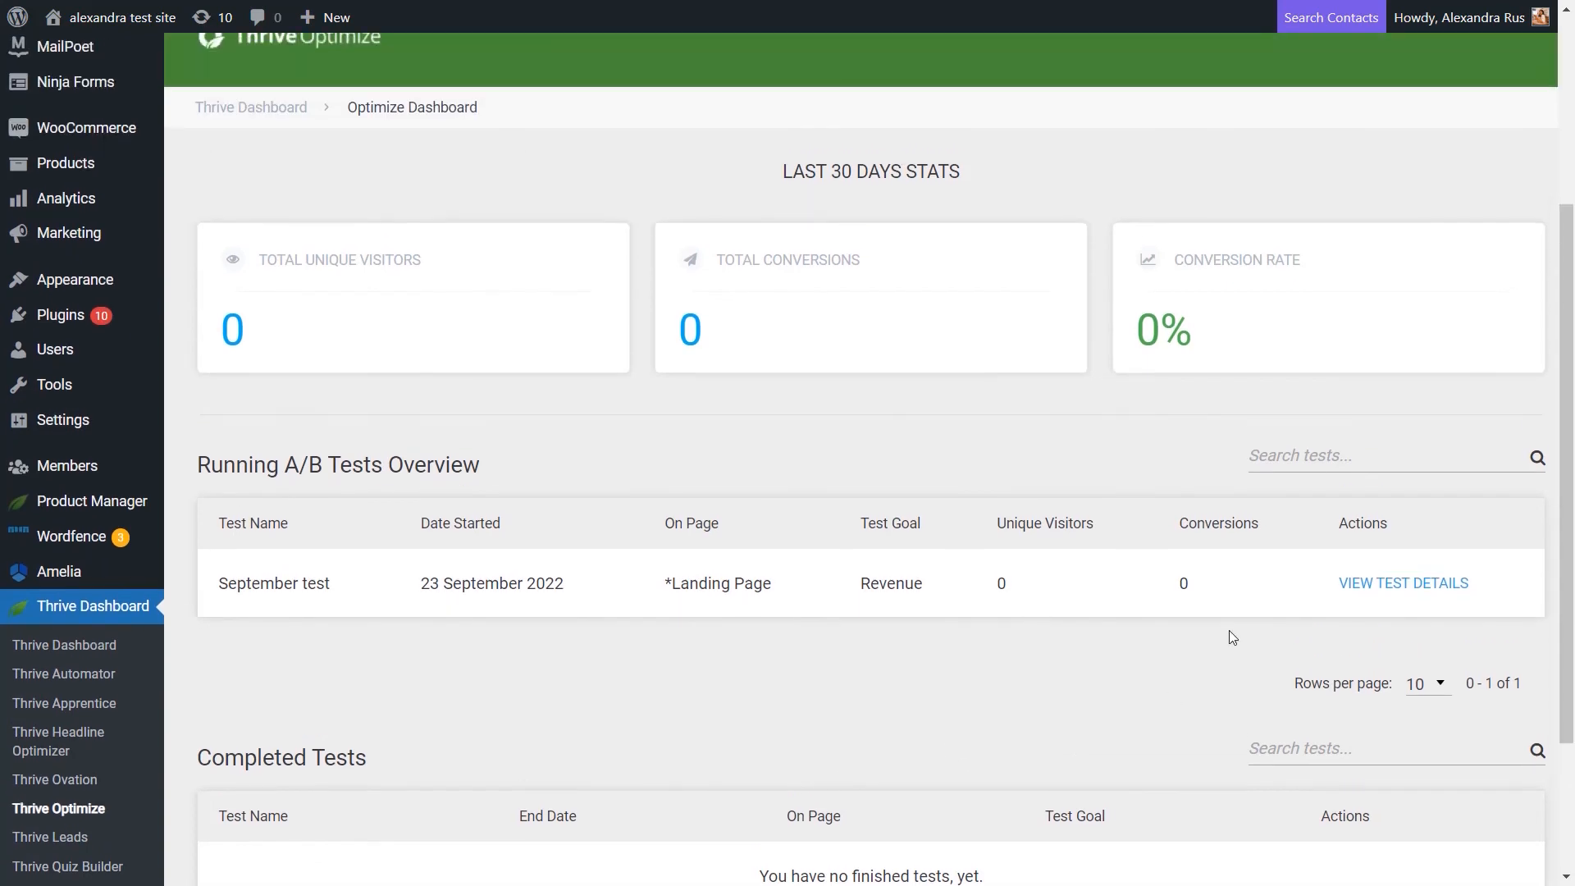